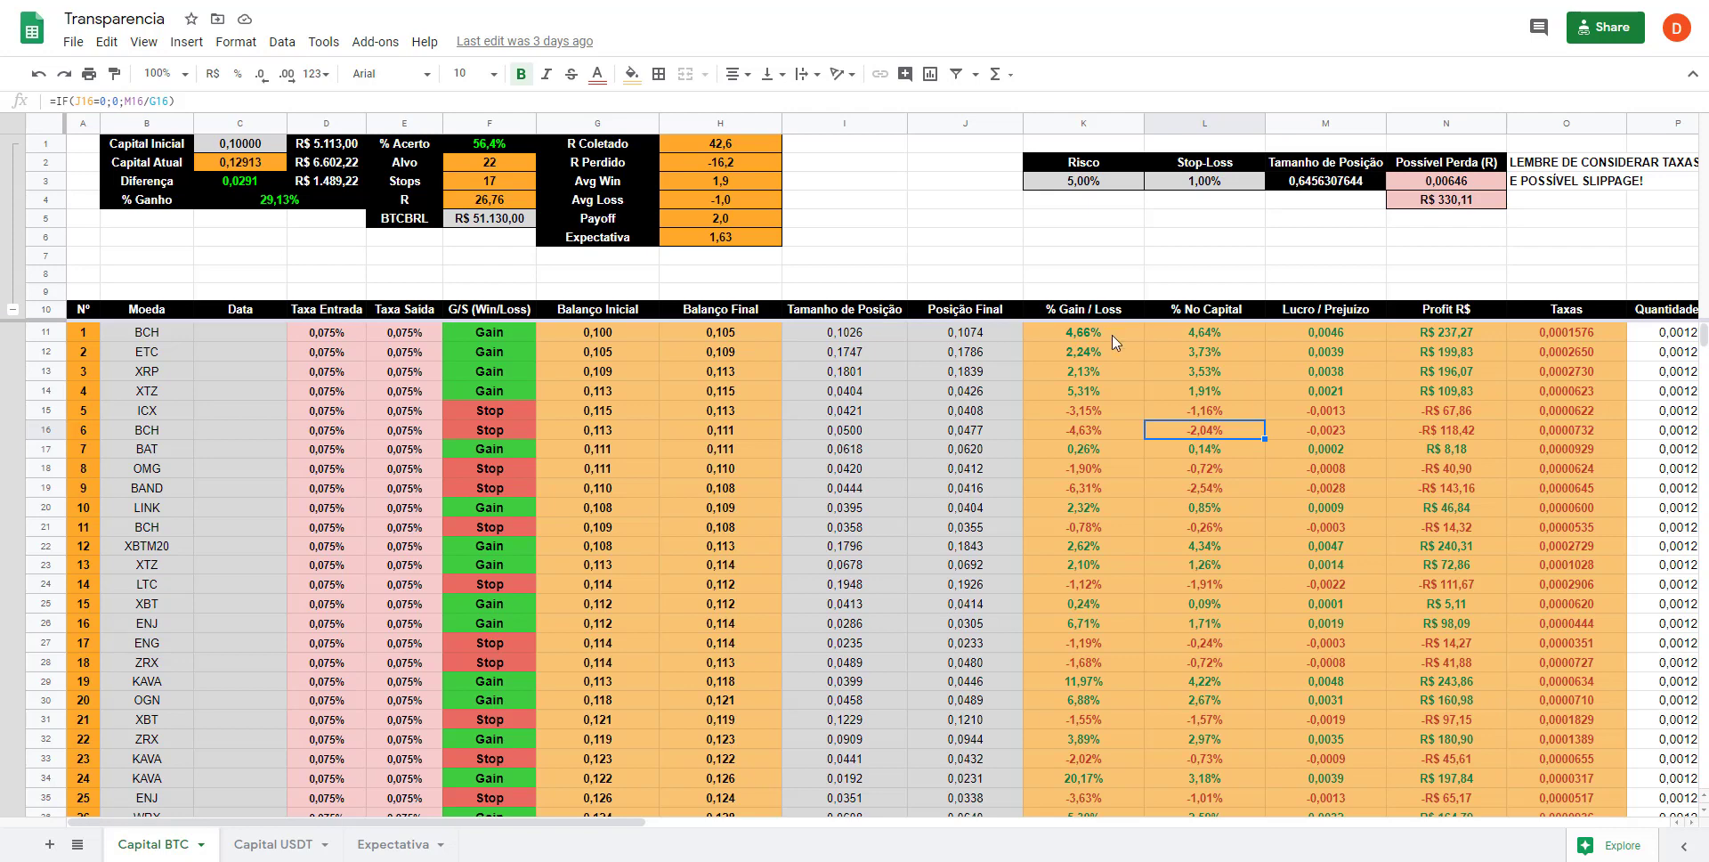
Check the date in the system calendar, close it and return to the trade table
{"action": "left_click", "coordinate": [1613, 857]}
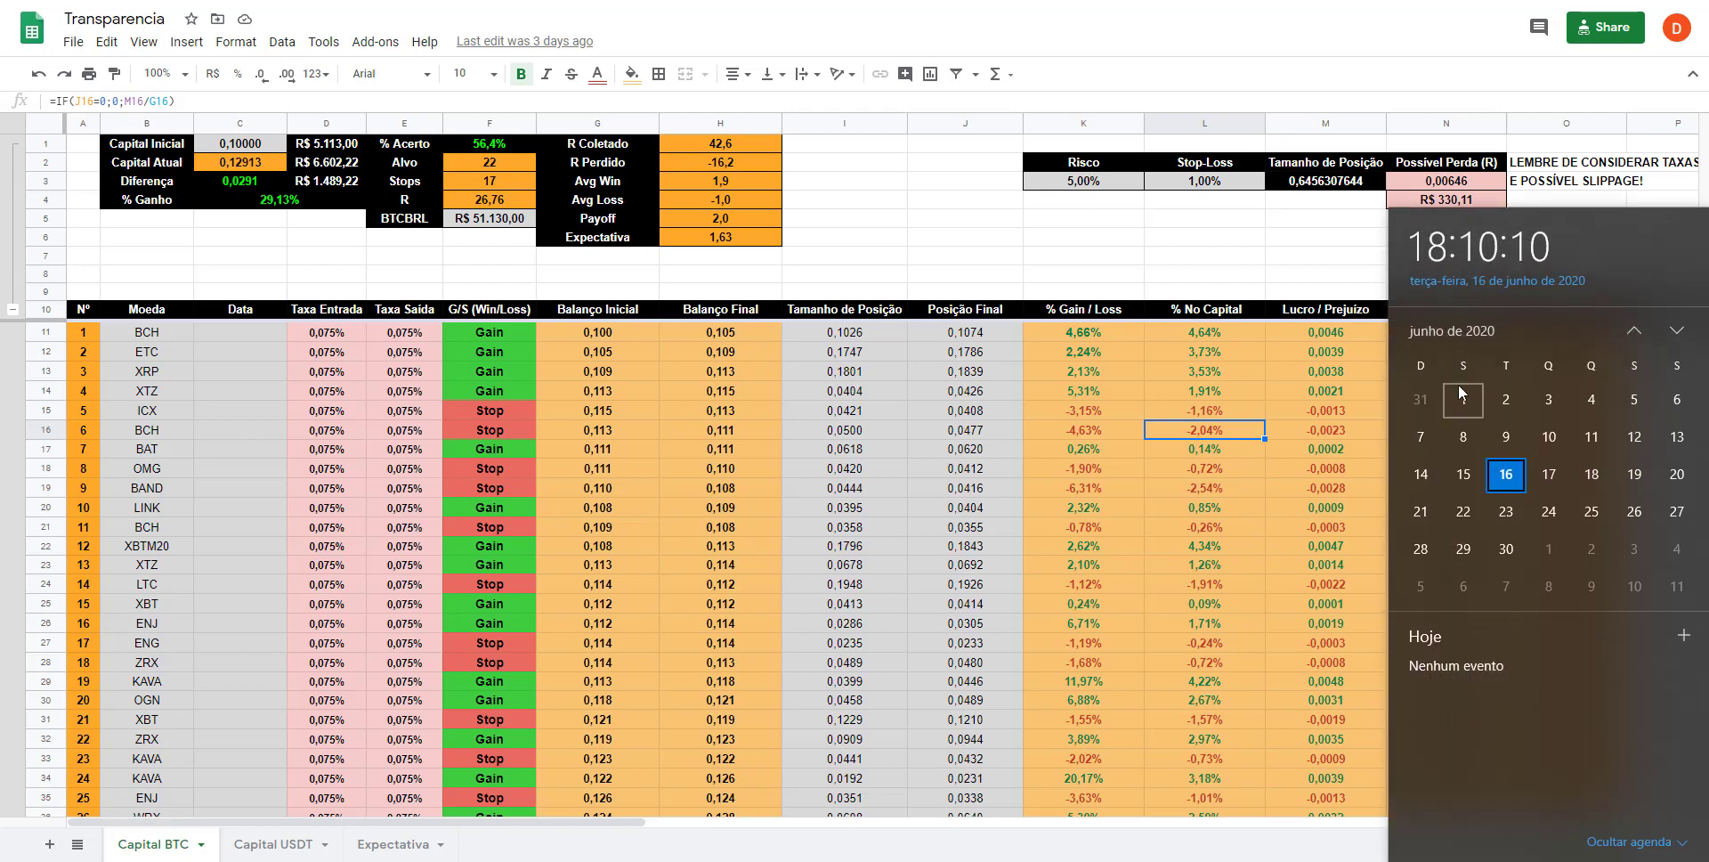
{"action": "left_click", "coordinate": [1641, 327]}
{"action": "left_click", "coordinate": [893, 596]}
{"action": "left_click", "coordinate": [891, 590]}
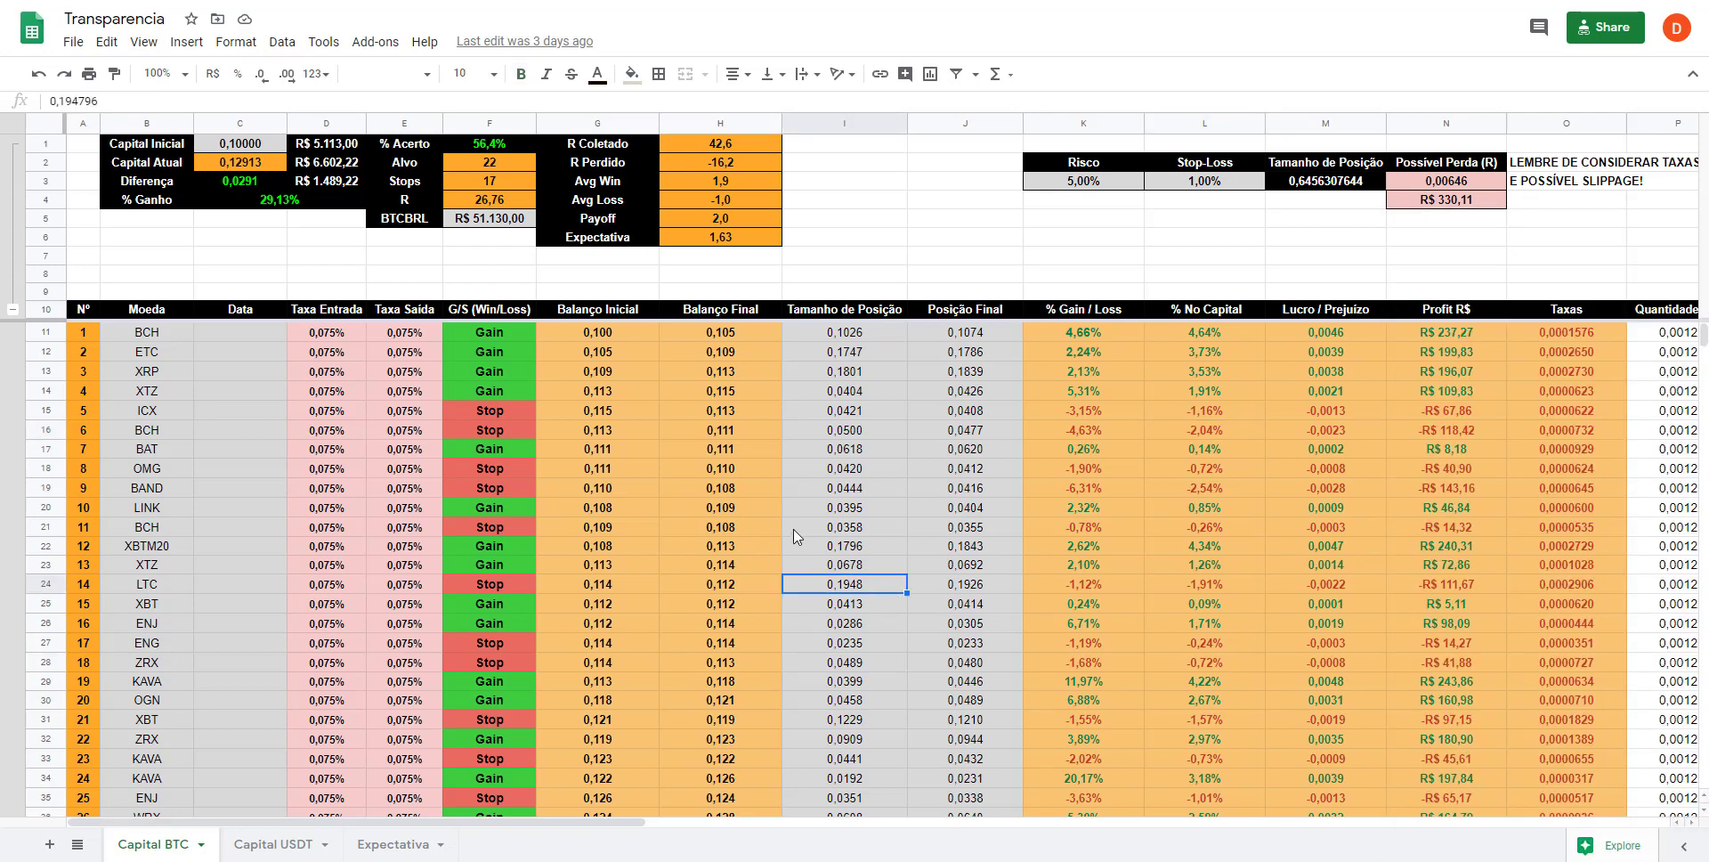
Examine the coin and fee entries of the first six trades, ending on the BCH trade number 6
{"action": "left_click", "coordinate": [169, 431]}
{"action": "key", "text": "Right"}
{"action": "key", "text": "Right"}
{"action": "key", "text": "Right"}
{"action": "key", "text": "Right"}
{"action": "key", "text": "Left"}
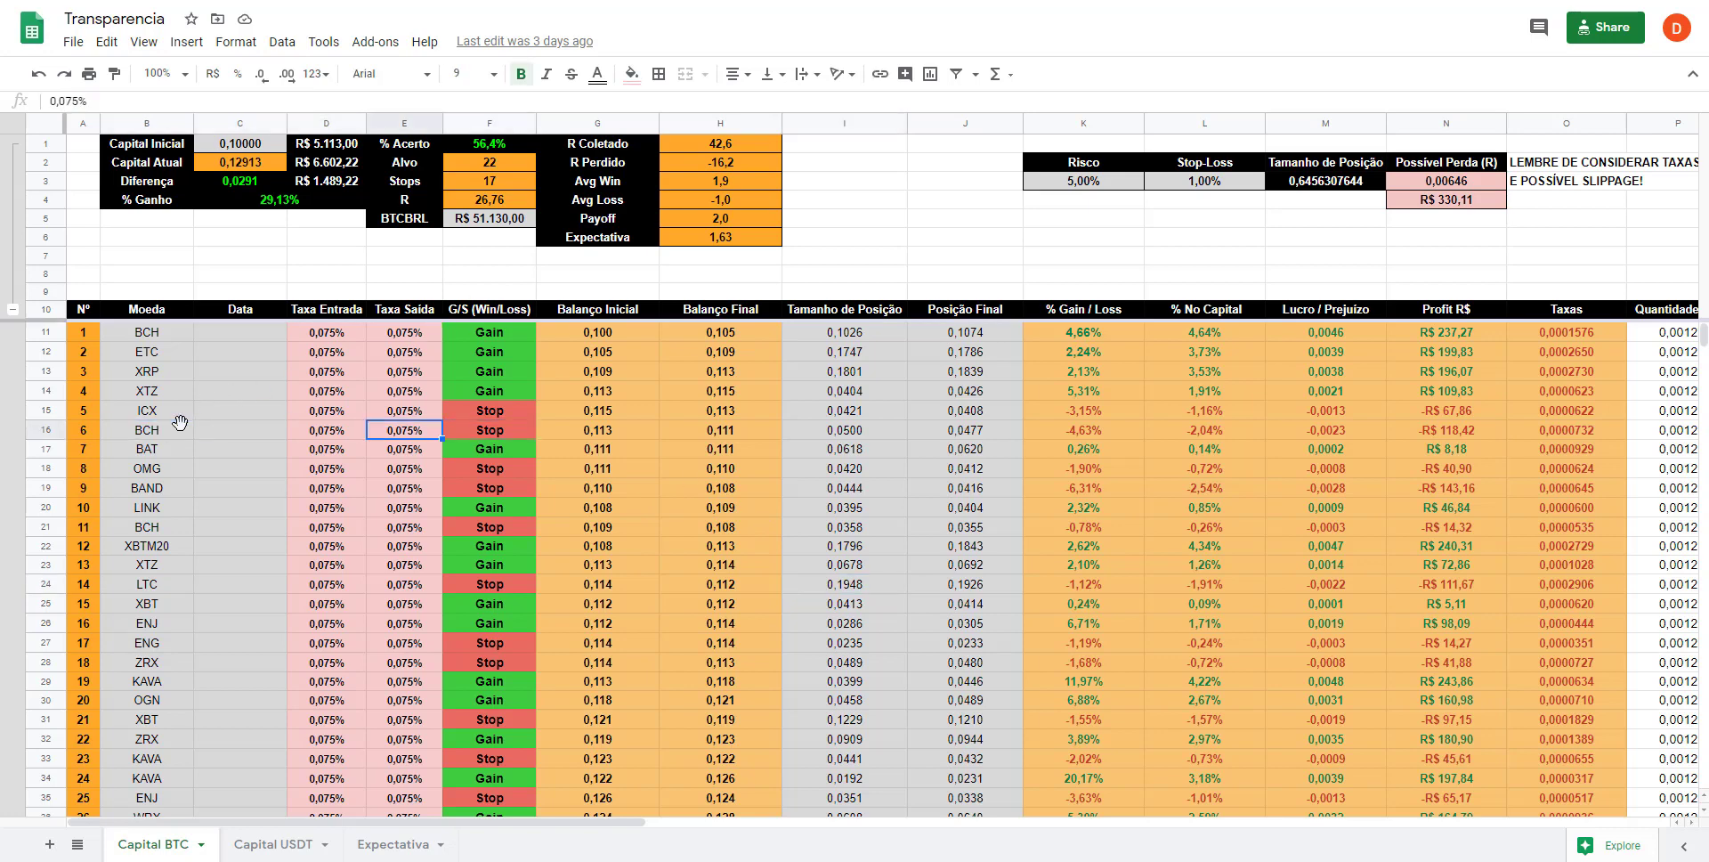
{"action": "key", "text": "Left"}
{"action": "key", "text": "Left"}
{"action": "key", "text": "Left"}
{"action": "key", "text": "Up"}
{"action": "key", "text": "Up"}
{"action": "key", "text": "Up"}
{"action": "key", "text": "Up"}
{"action": "key", "text": "Up"}
{"action": "key", "text": "Down"}
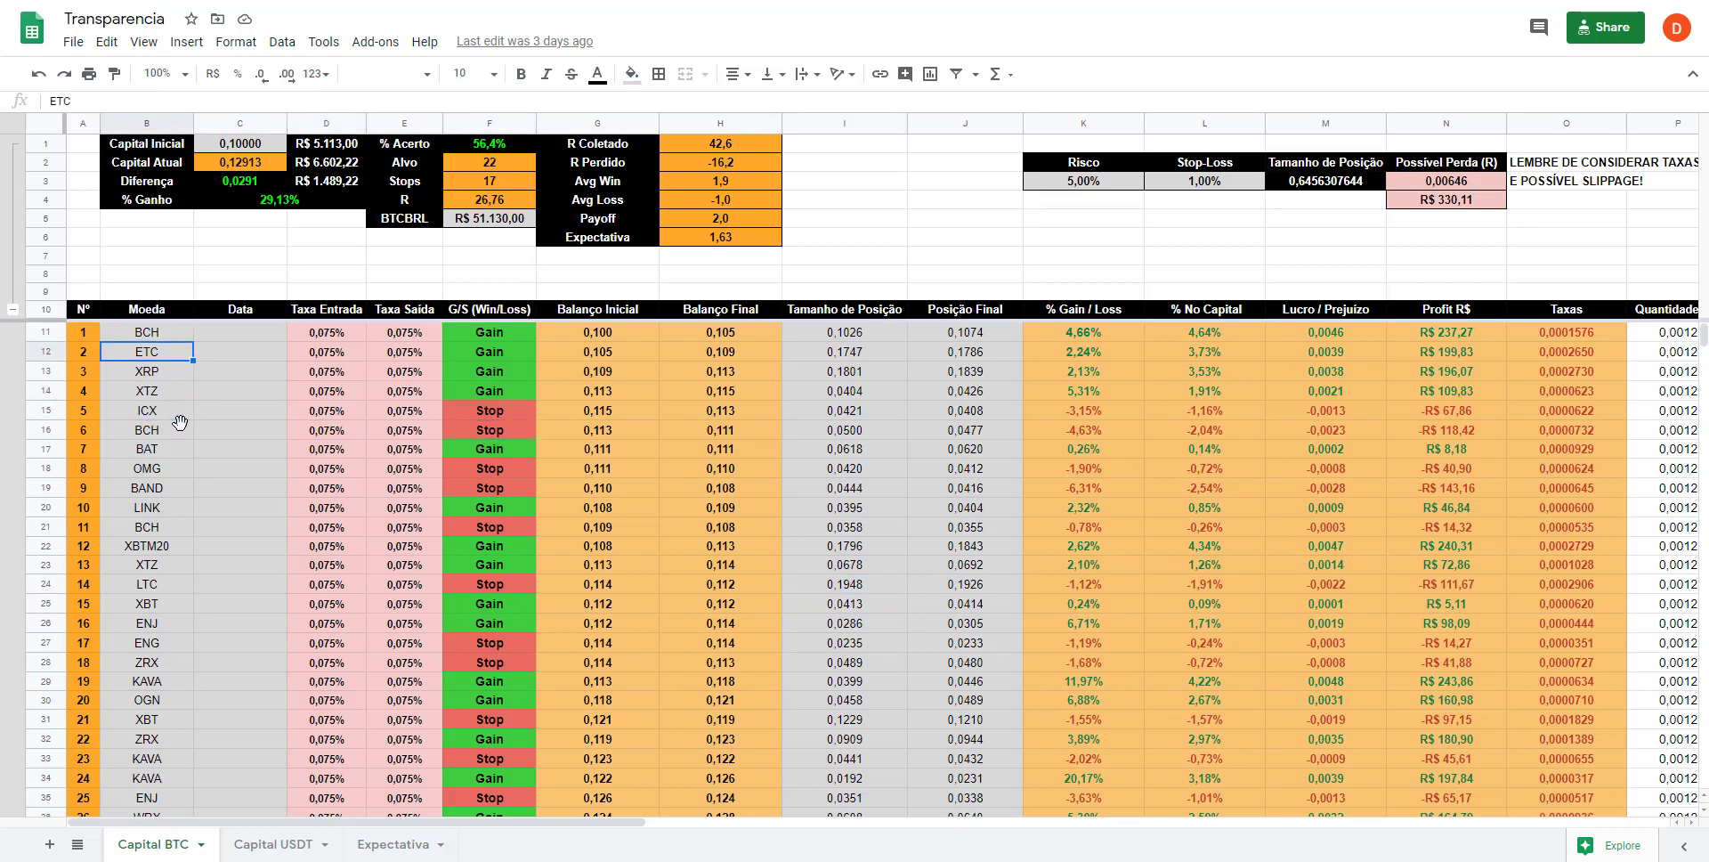
{"action": "key", "text": "Down"}
{"action": "key", "text": "Down"}
{"action": "key", "text": "Down"}
{"action": "key", "text": "Right"}
{"action": "key", "text": "Down"}
{"action": "key", "text": "Left"}
Examine the Gain/Stop result and the % No Capital value of BCH trade number 6
{"action": "key", "text": "Right"}
{"action": "key", "text": "Right"}
{"action": "key", "text": "Right"}
{"action": "key", "text": "Right"}
{"action": "key", "text": "Right"}
{"action": "key", "text": "Right"}
{"action": "key", "text": "Right"}
{"action": "key", "text": "Right"}
{"action": "key", "text": "Right"}
{"action": "key", "text": "Right"}
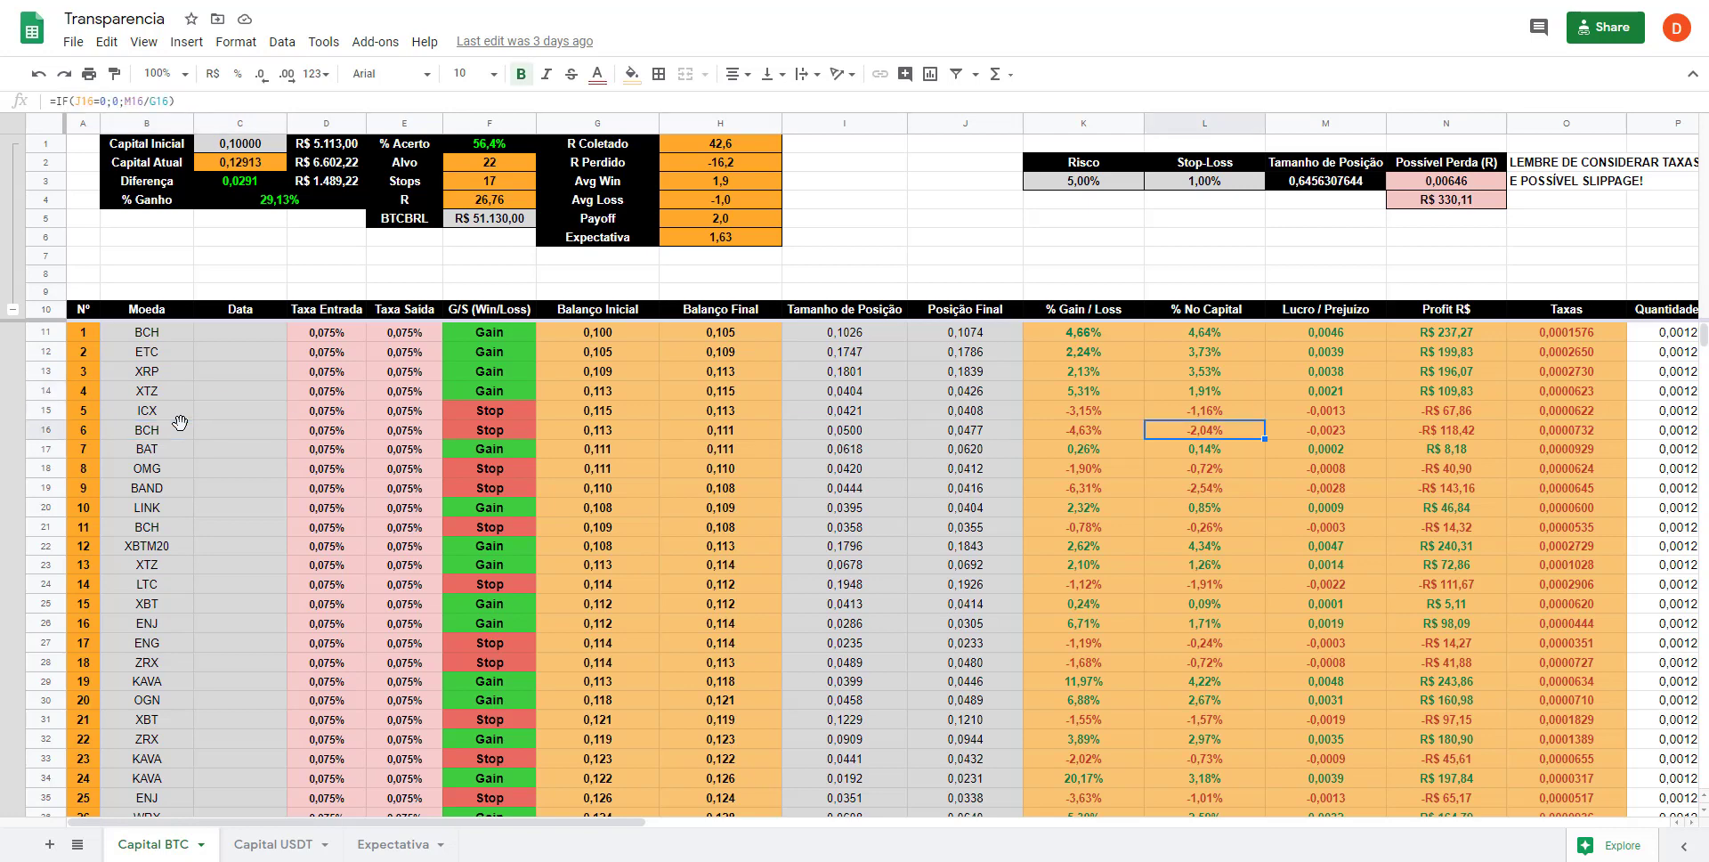
{"action": "key", "text": "Left"}
{"action": "key", "text": "Left"}
{"action": "key", "text": "Left"}
{"action": "key", "text": "Left"}
{"action": "key", "text": "Left"}
{"action": "key", "text": "Left"}
{"action": "key", "text": "Left"}
{"action": "key", "text": "Right"}
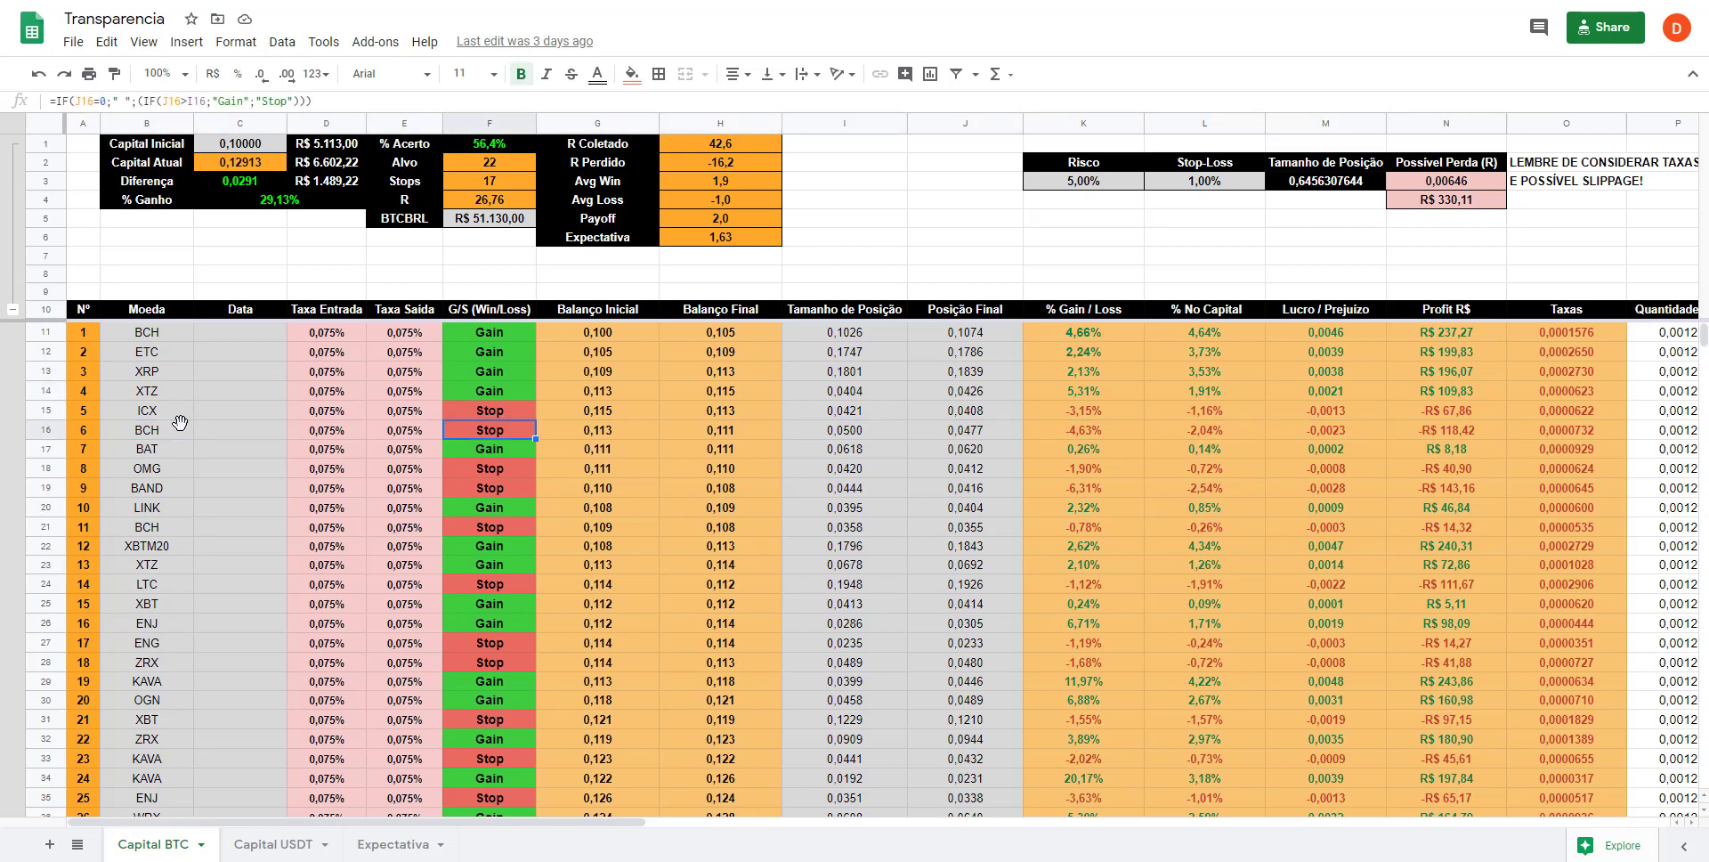
{"action": "key", "text": "Right"}
{"action": "key", "text": "Right"}
{"action": "key", "text": "Right"}
{"action": "key", "text": "Right"}
{"action": "key", "text": "Right"}
{"action": "key", "text": "Right"}
{"action": "key", "text": "Right"}
{"action": "key", "text": "Left"}
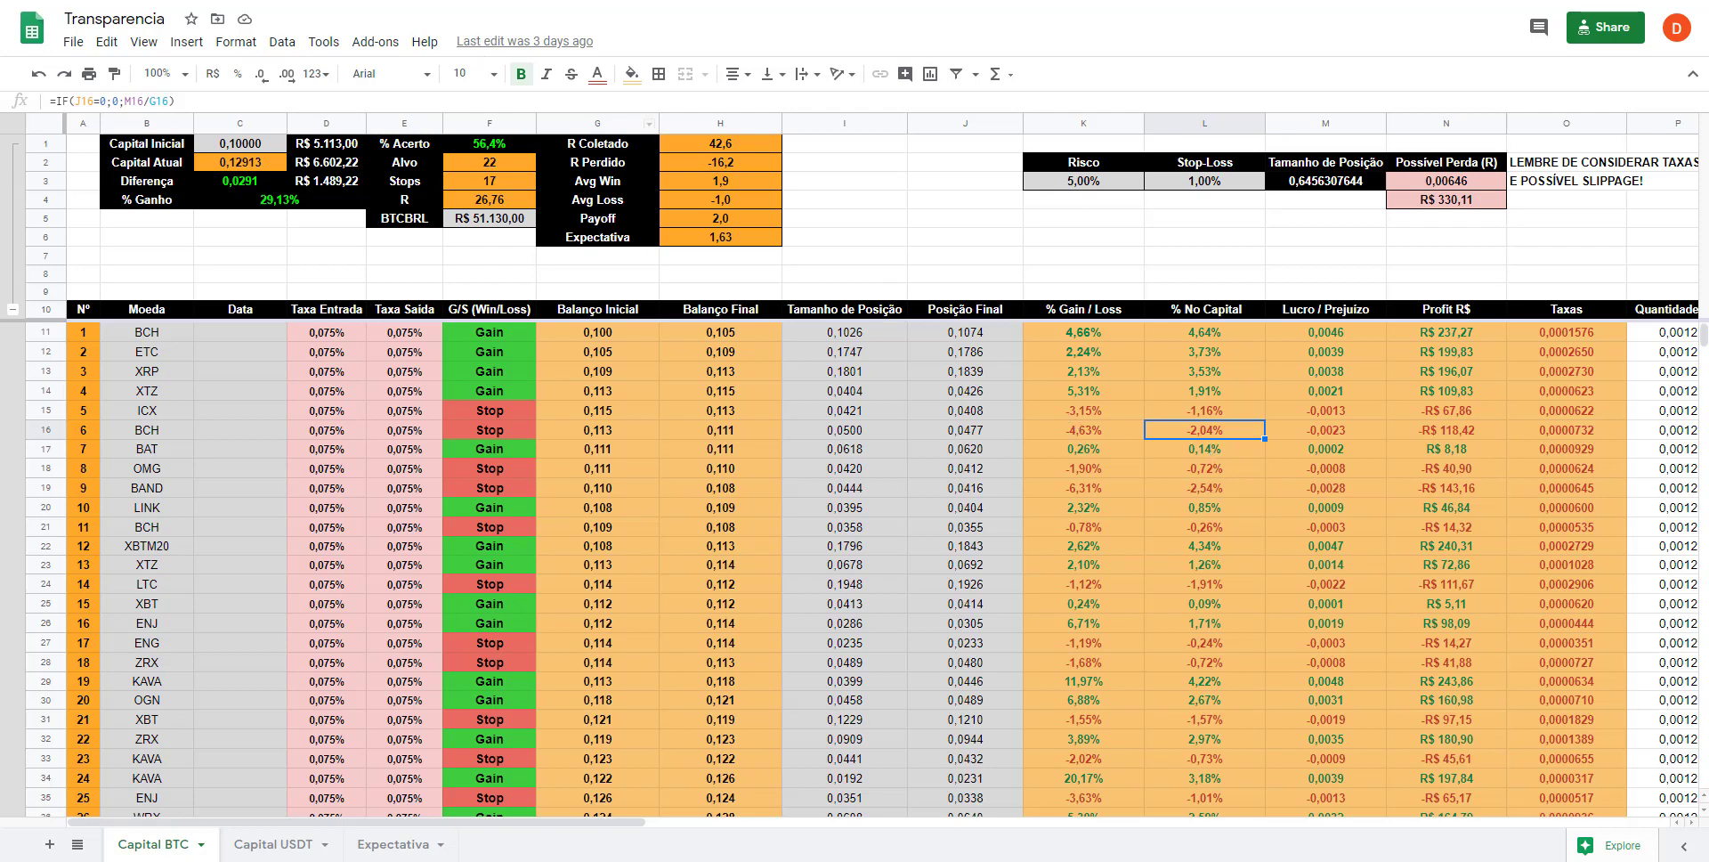
Check the BCH/BTC buy and sell orders in the Snipping Tool capture, and inspect trade 6's Profit R$ in the spreadsheet
{"action": "left_click", "coordinate": [299, 856]}
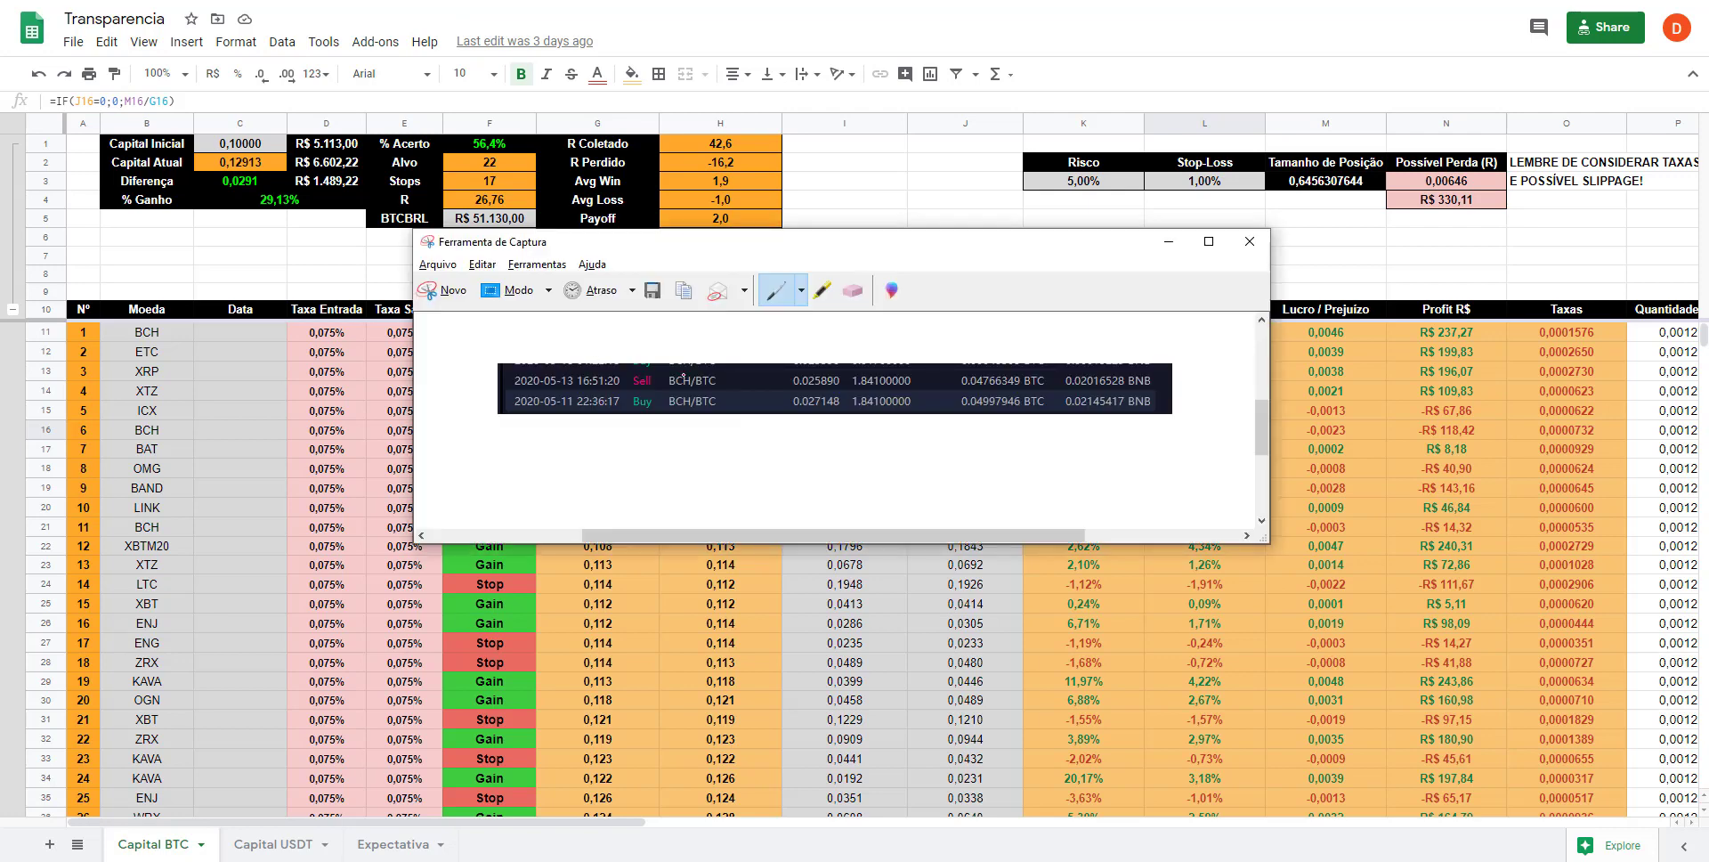
{"action": "scroll", "coordinate": [589, 412], "scroll_direction": "up", "scroll_amount": 1}
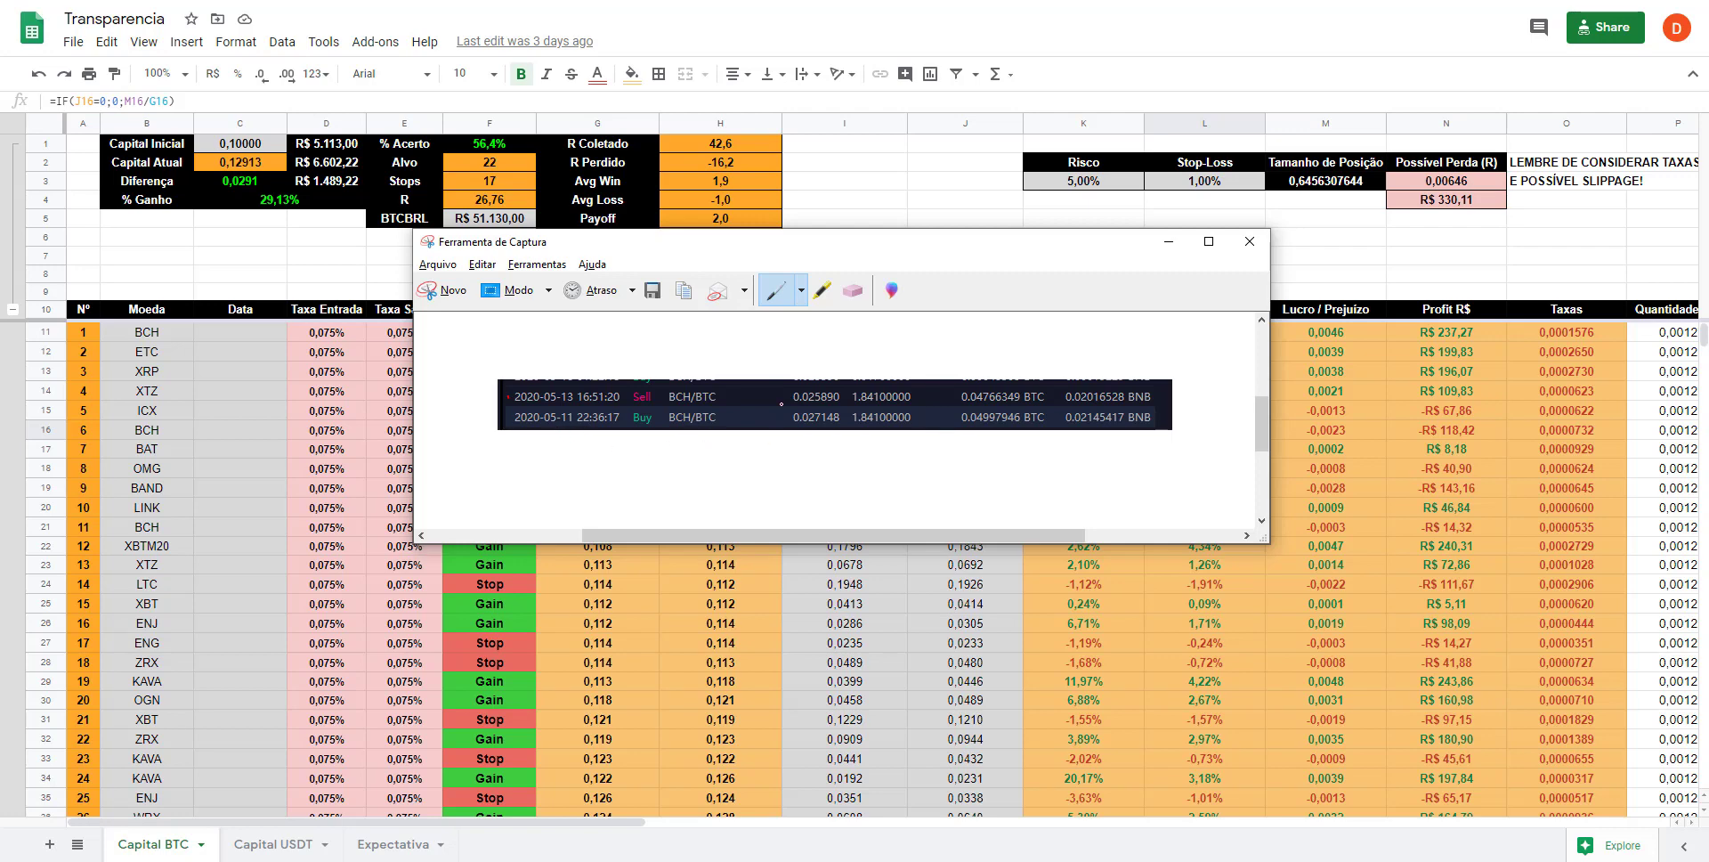
{"action": "left_click", "coordinate": [1439, 396]}
{"action": "key", "text": "Down"}
{"action": "key", "text": "Down"}
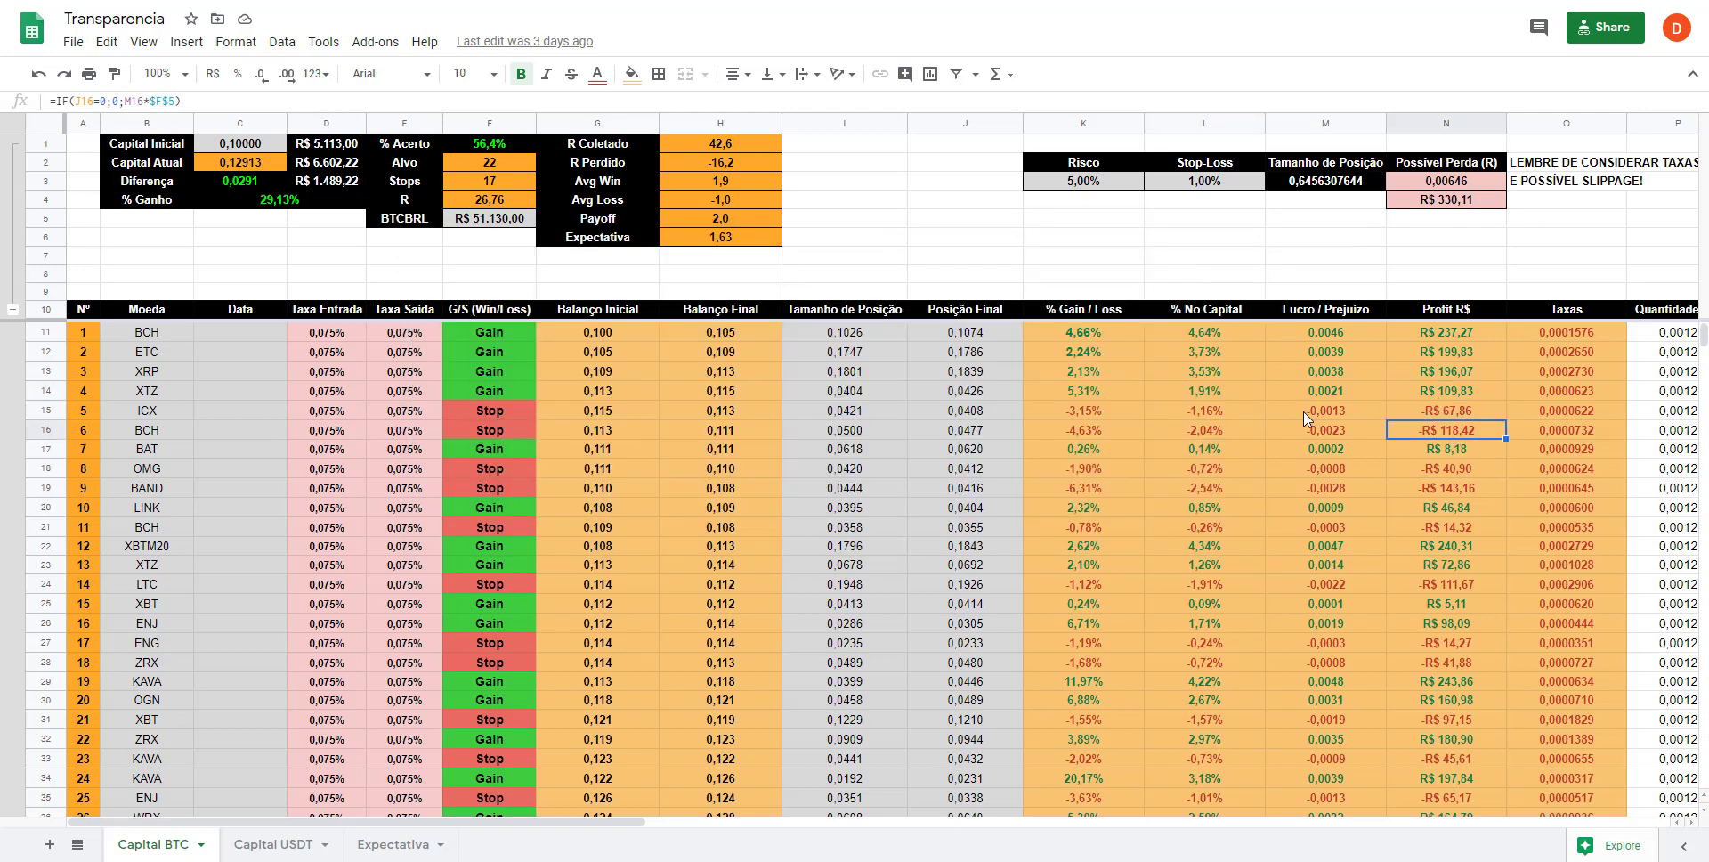
Compare the Profit R$ values of trades 1, 4, 5 and 6, checking the coins of the first four trades
{"action": "left_click", "coordinate": [1450, 393]}
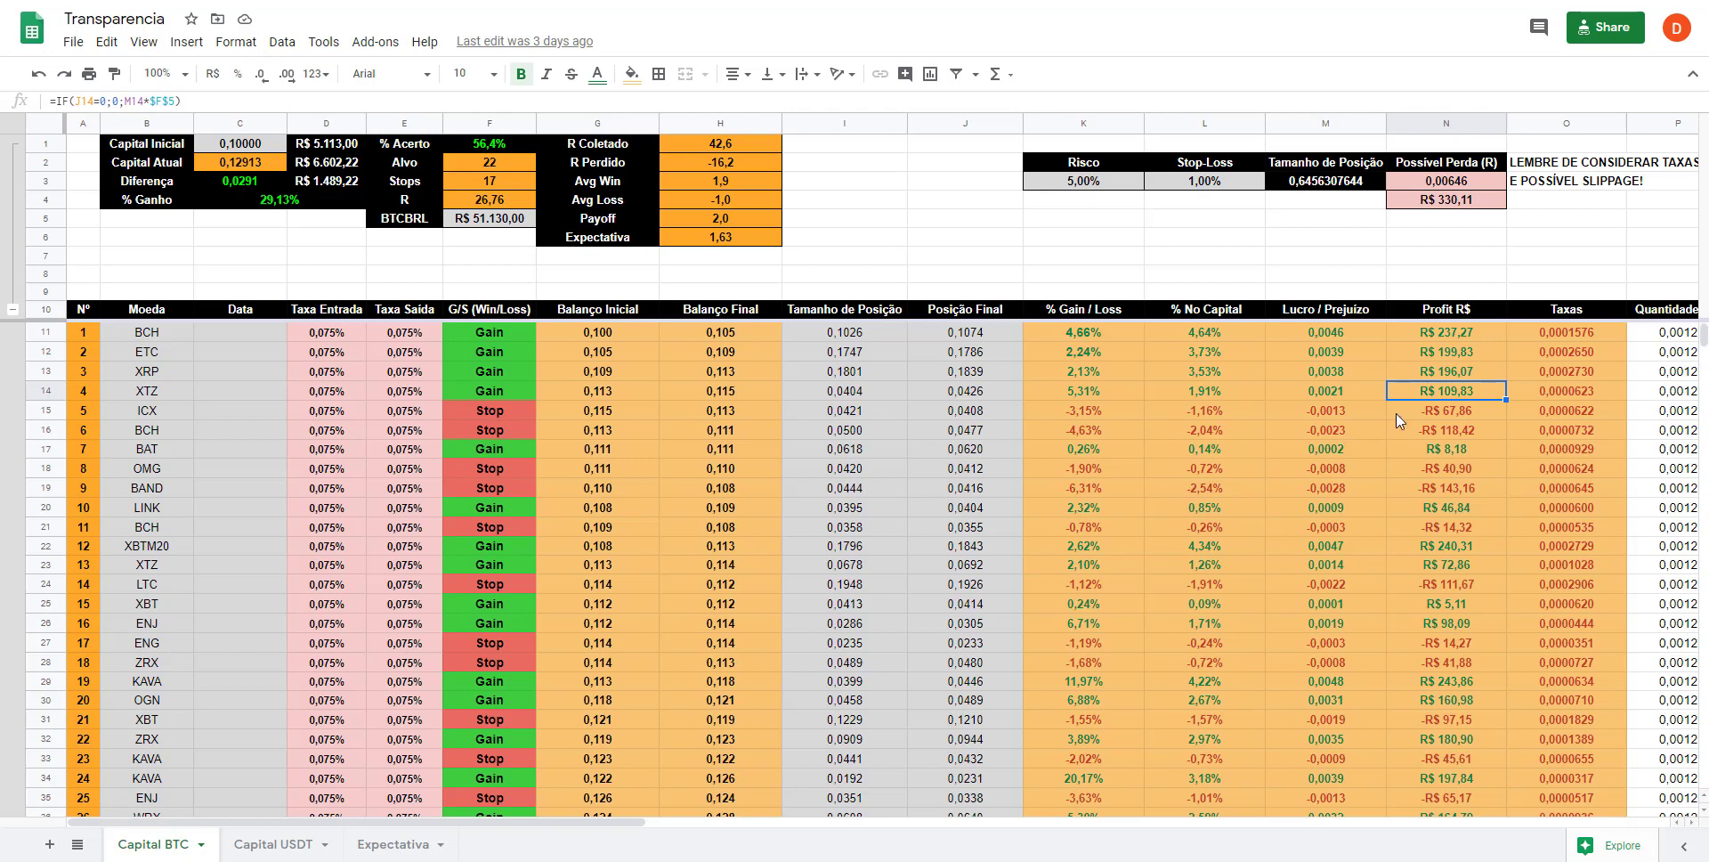
{"action": "left_click", "coordinate": [169, 398]}
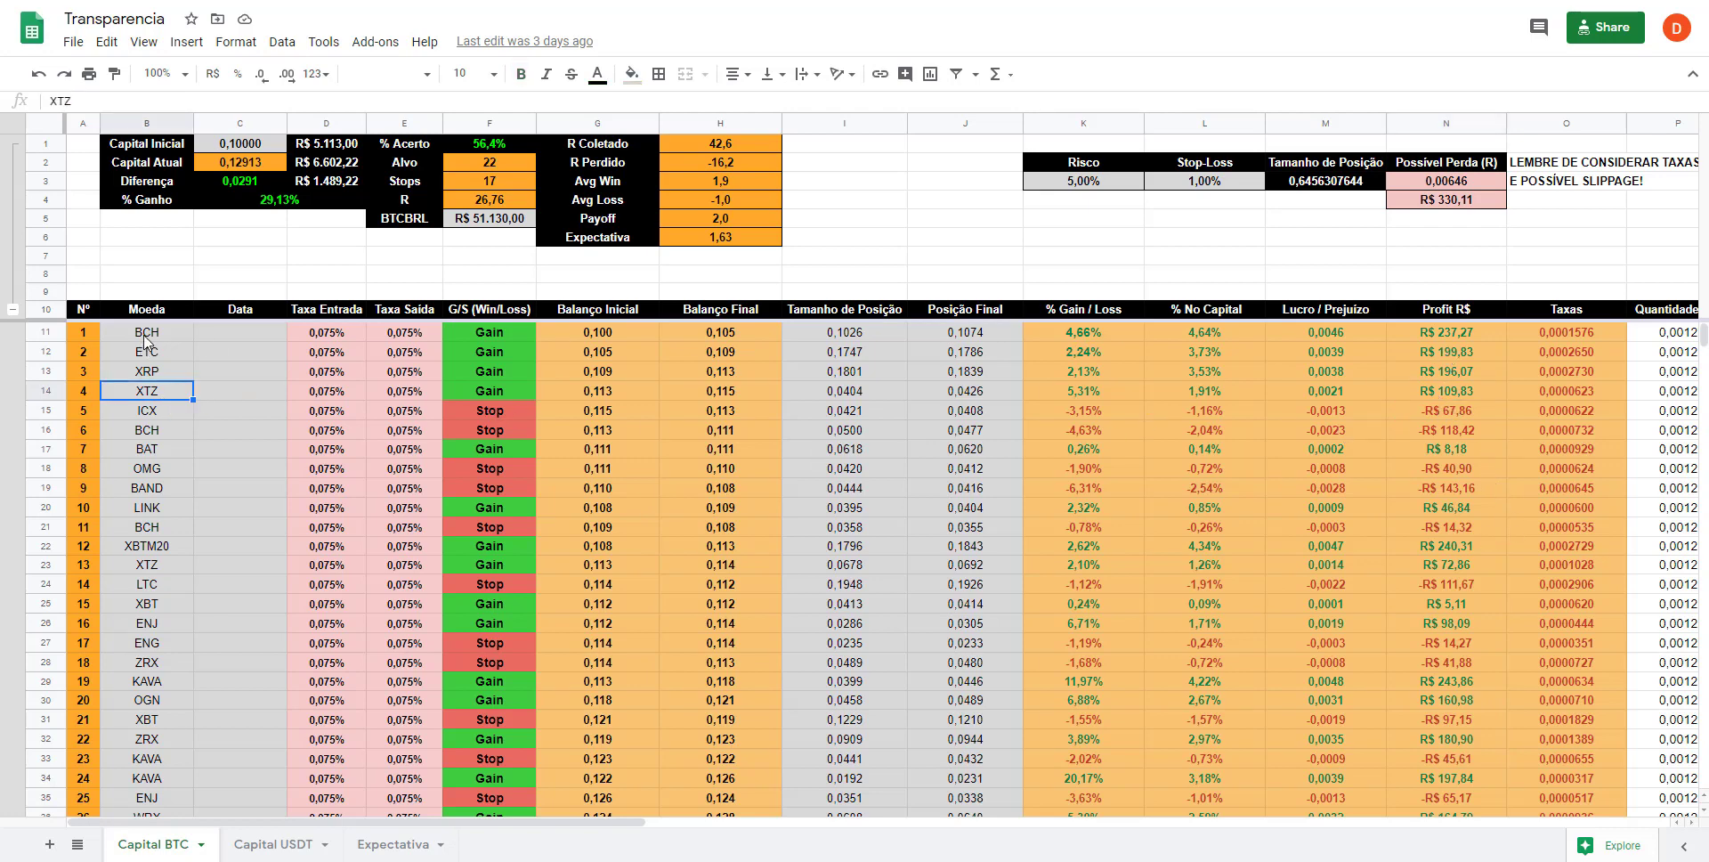
{"action": "key", "text": "Up"}
{"action": "key", "text": "Up"}
{"action": "key", "text": "Up"}
{"action": "left_click", "coordinate": [1419, 340]}
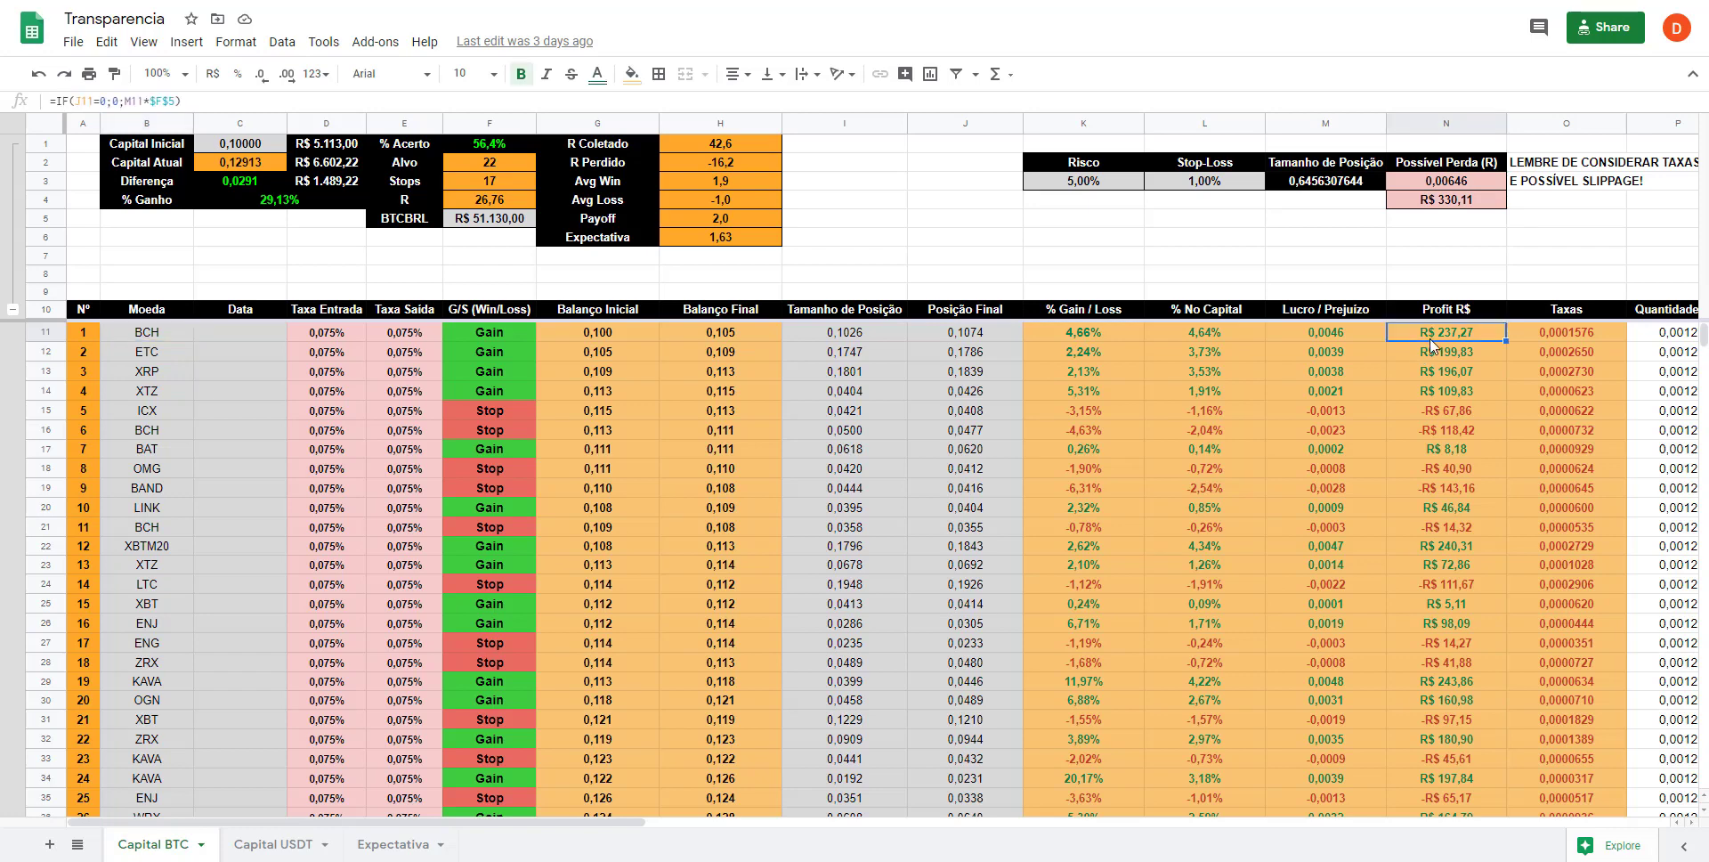
{"action": "left_click", "coordinate": [1426, 418]}
{"action": "key", "text": "Down"}
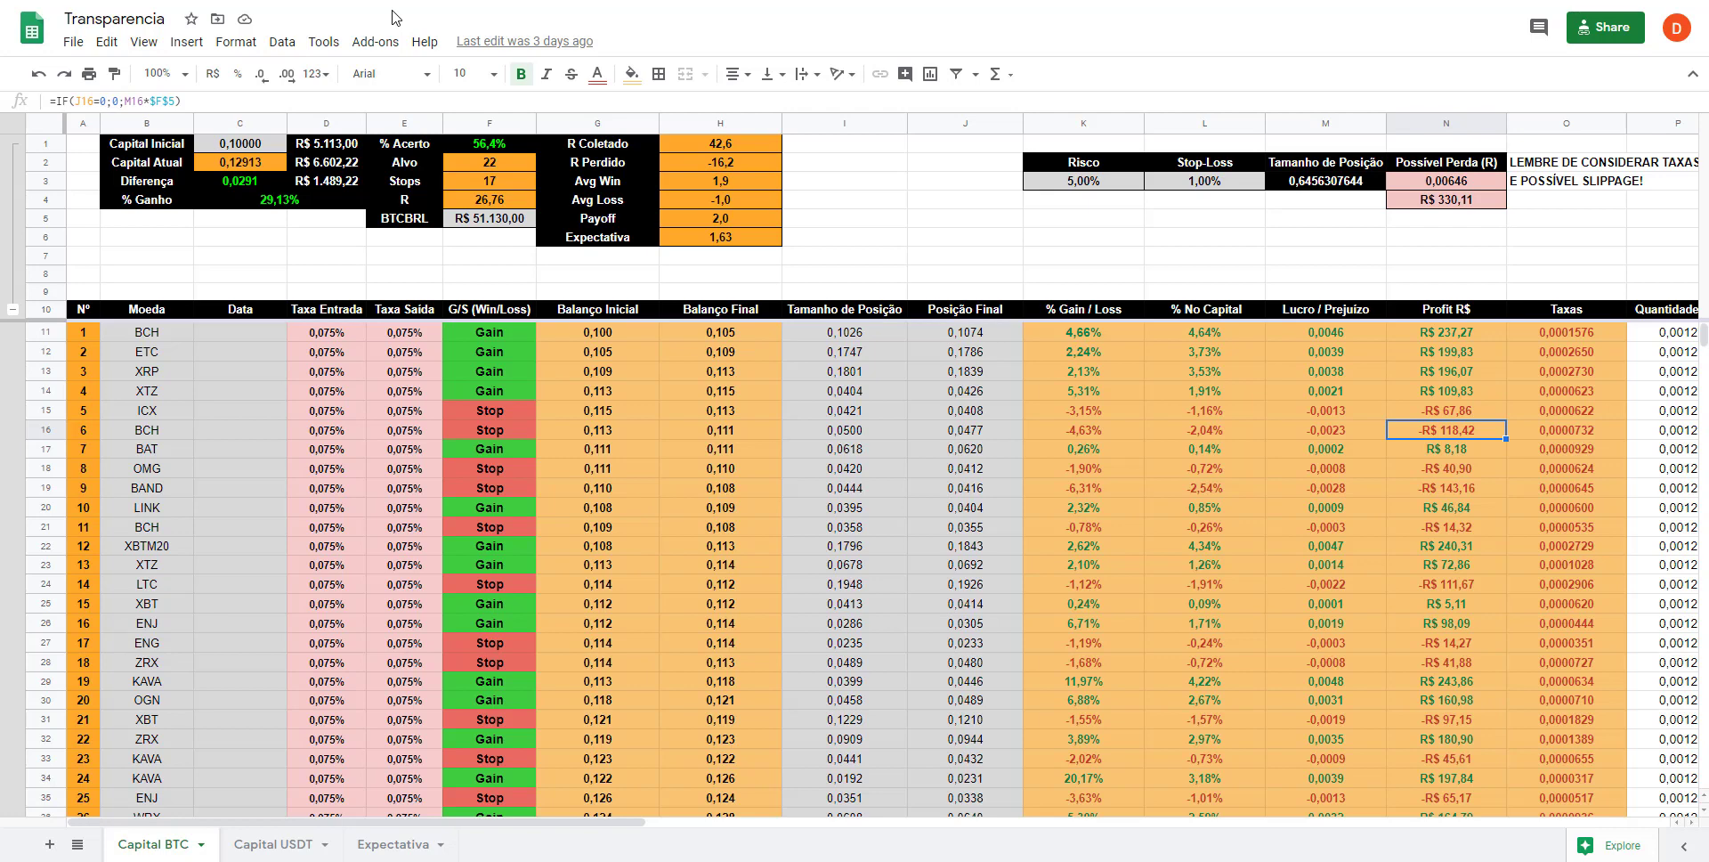
Switch to the BCHBTC chart in TradingView and set it to the 4h timeframe
{"action": "key", "text": "alt+Tab"}
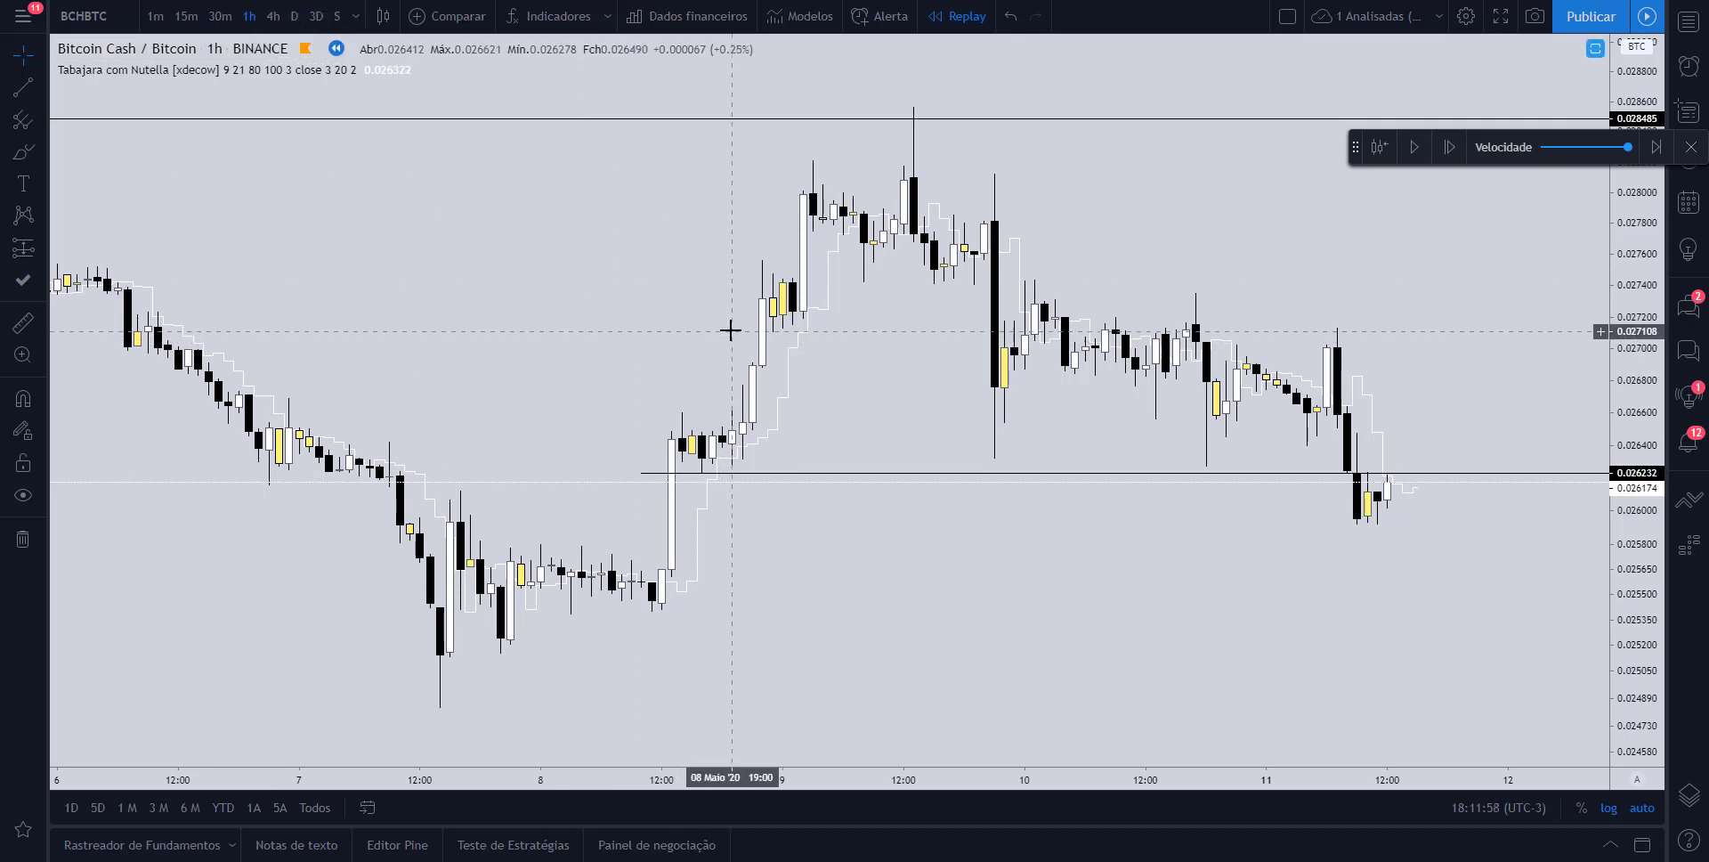
{"action": "scroll", "coordinate": [724, 331], "scroll_direction": "down", "scroll_amount": 3}
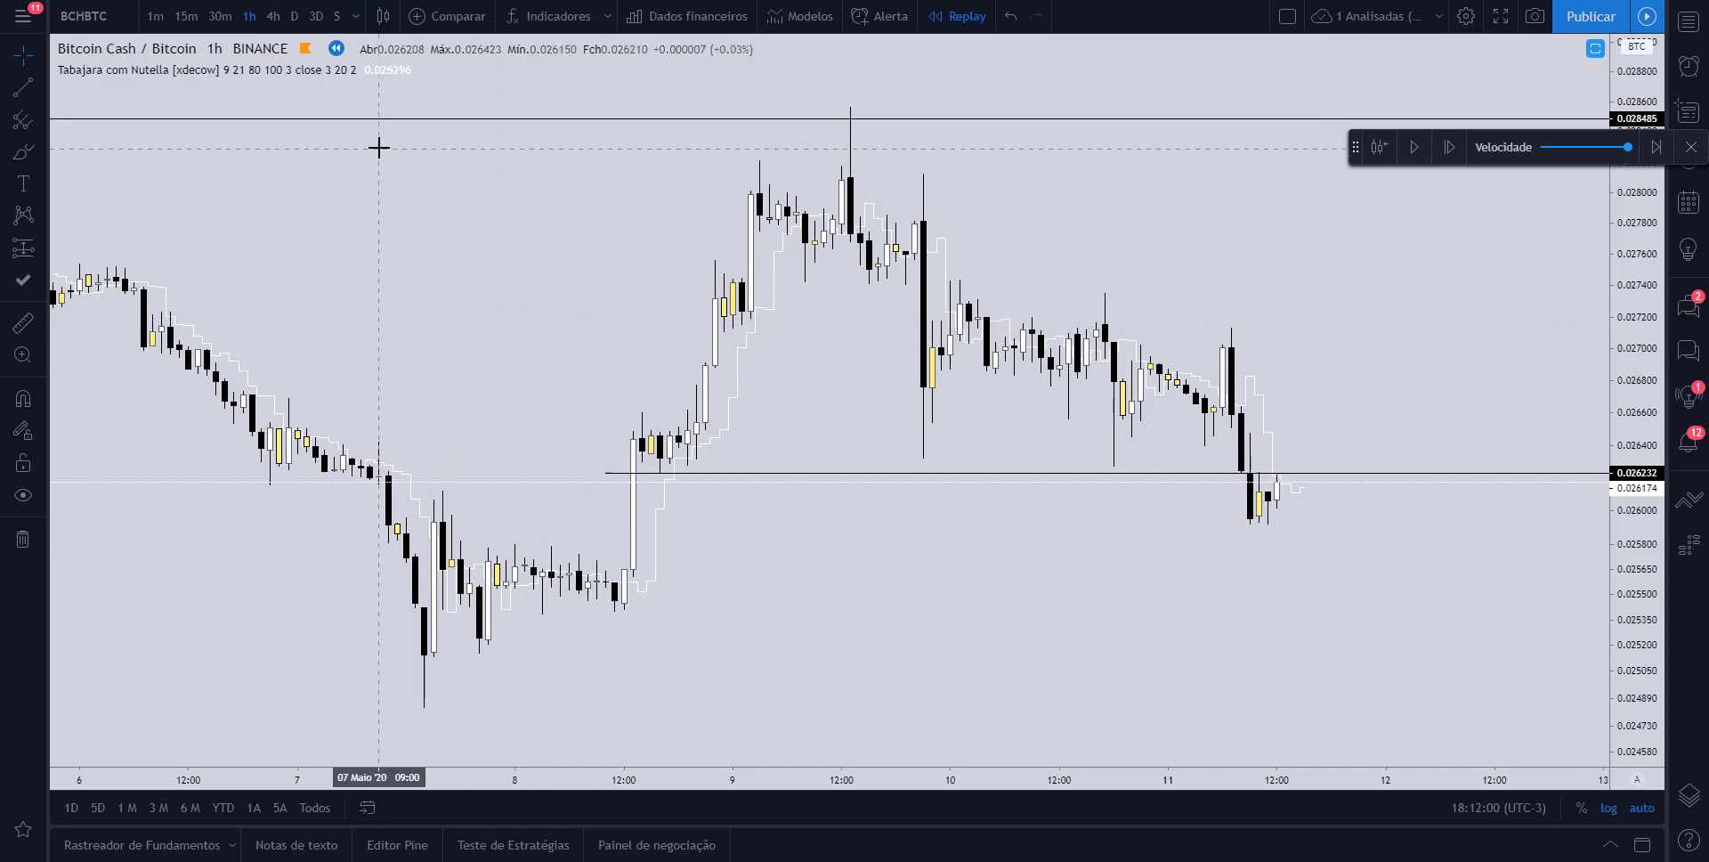
{"action": "left_click", "coordinate": [271, 16]}
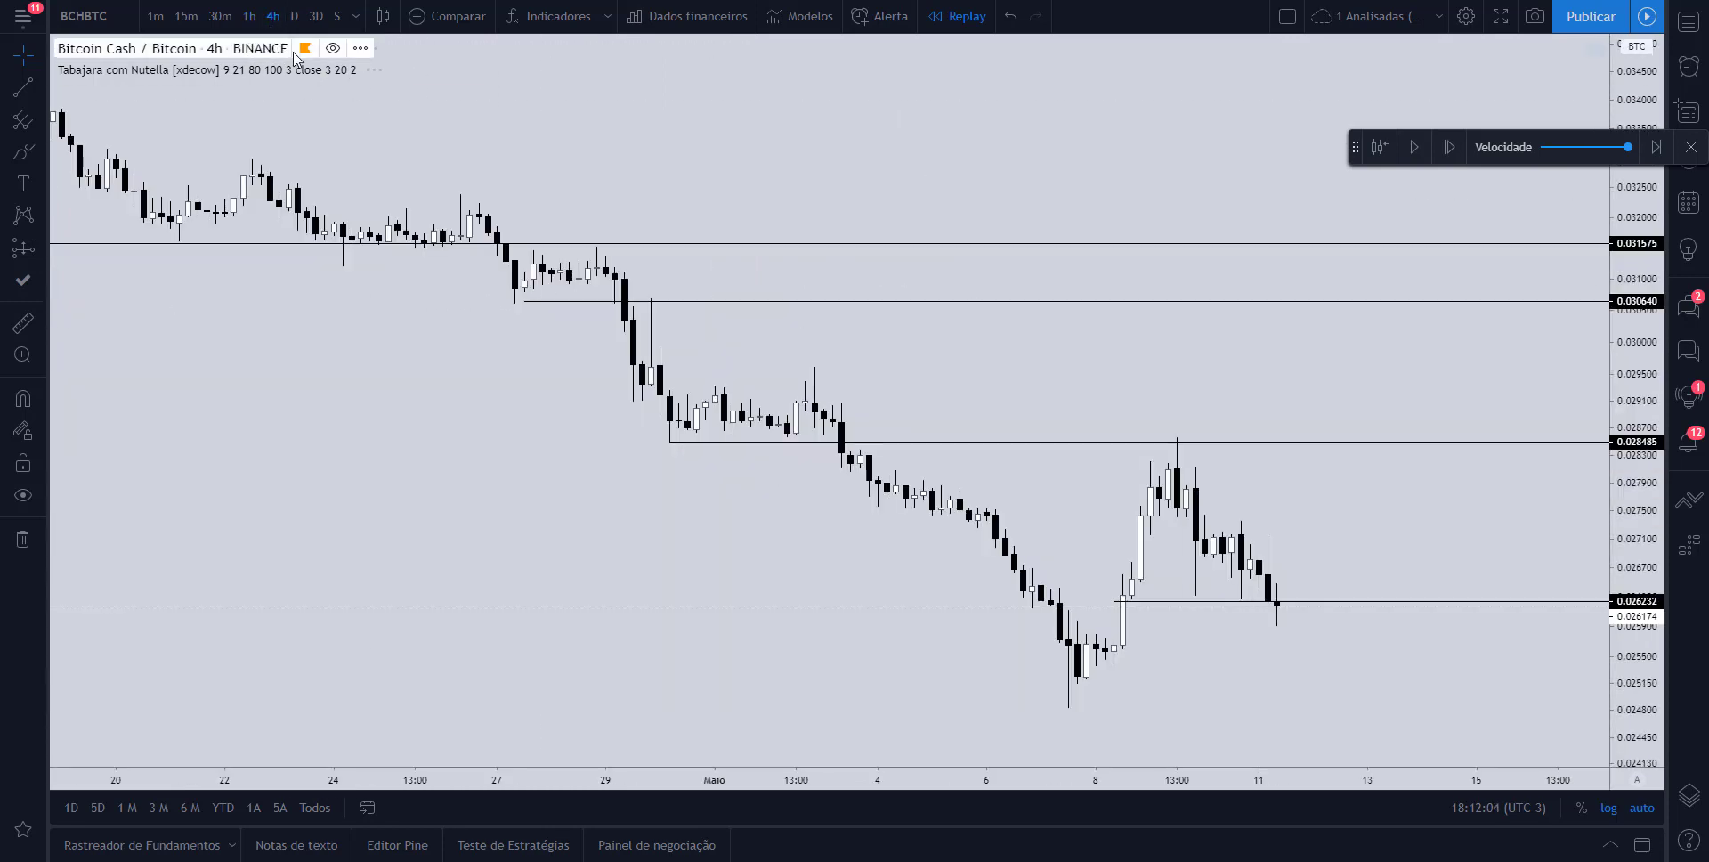
{"action": "scroll", "coordinate": [758, 351], "scroll_direction": "right", "scroll_amount": 5}
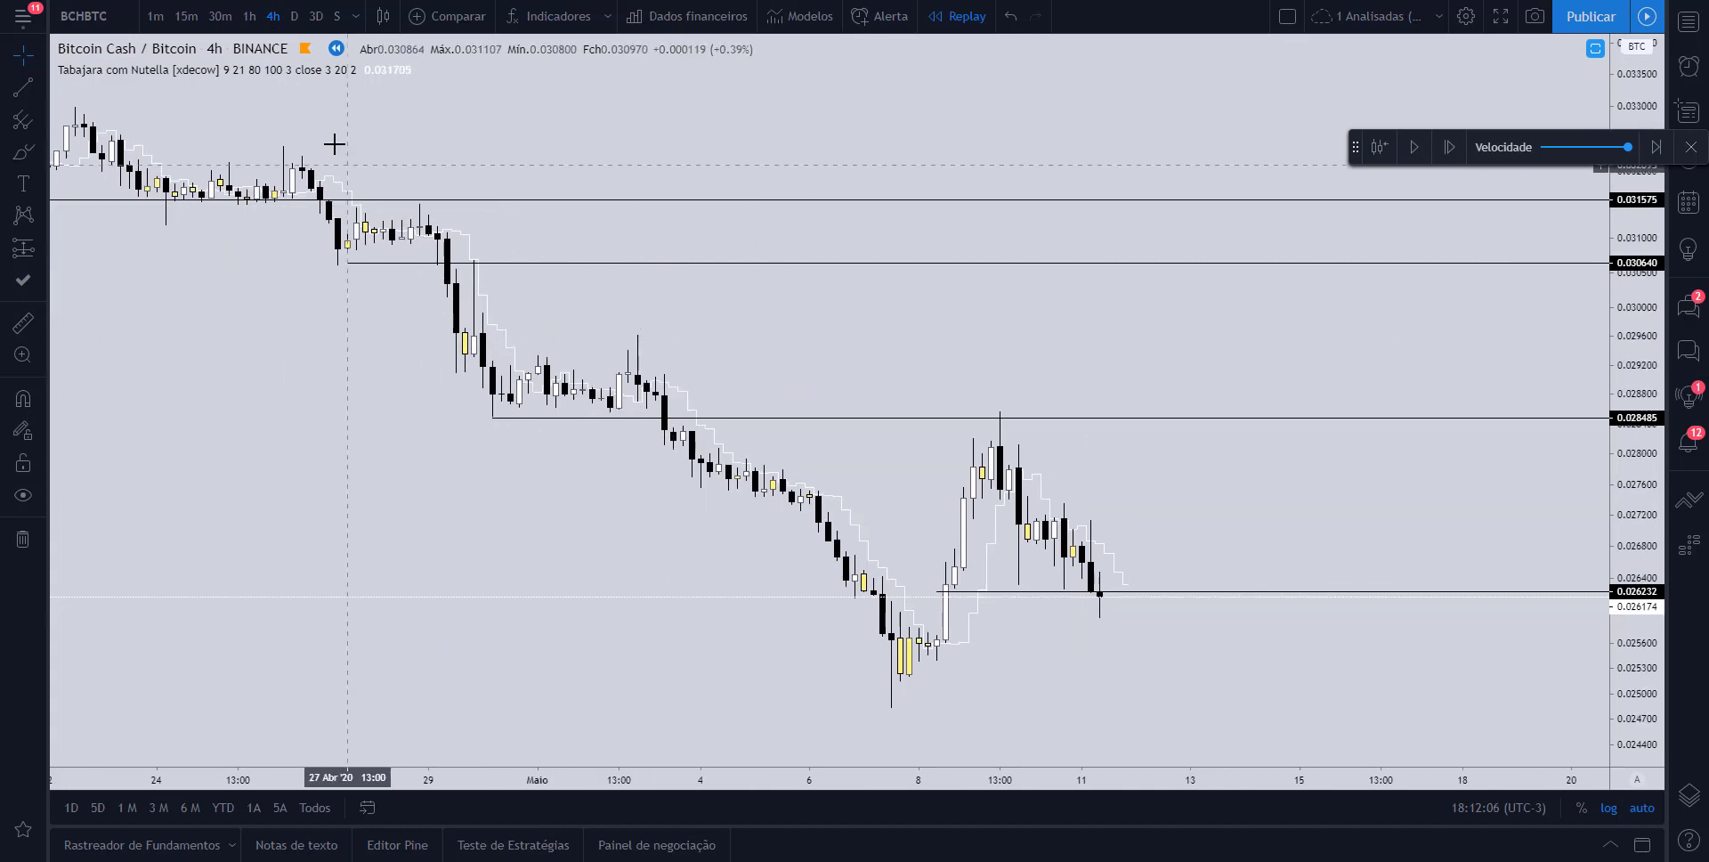
{"action": "scroll", "coordinate": [656, 312], "scroll_direction": "left", "scroll_amount": 3}
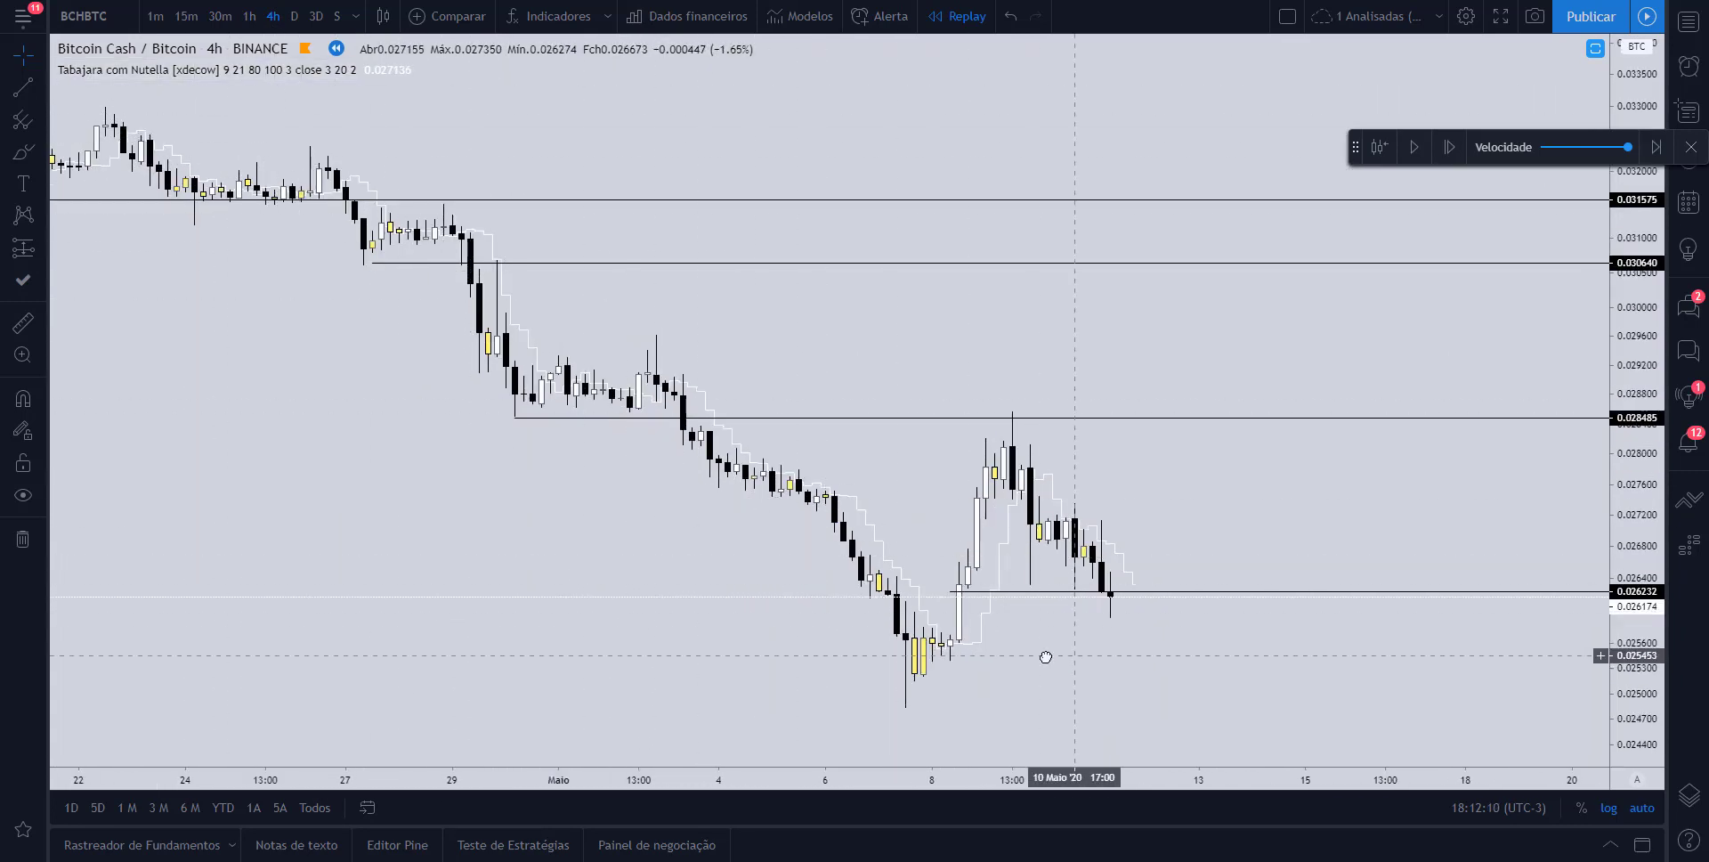
{"action": "scroll", "coordinate": [1045, 656], "scroll_direction": "right", "scroll_amount": 2}
Draw a descending trend line through the 3 May high, and shift its start from 26 April to the 28 April high
{"action": "left_click", "coordinate": [23, 86]}
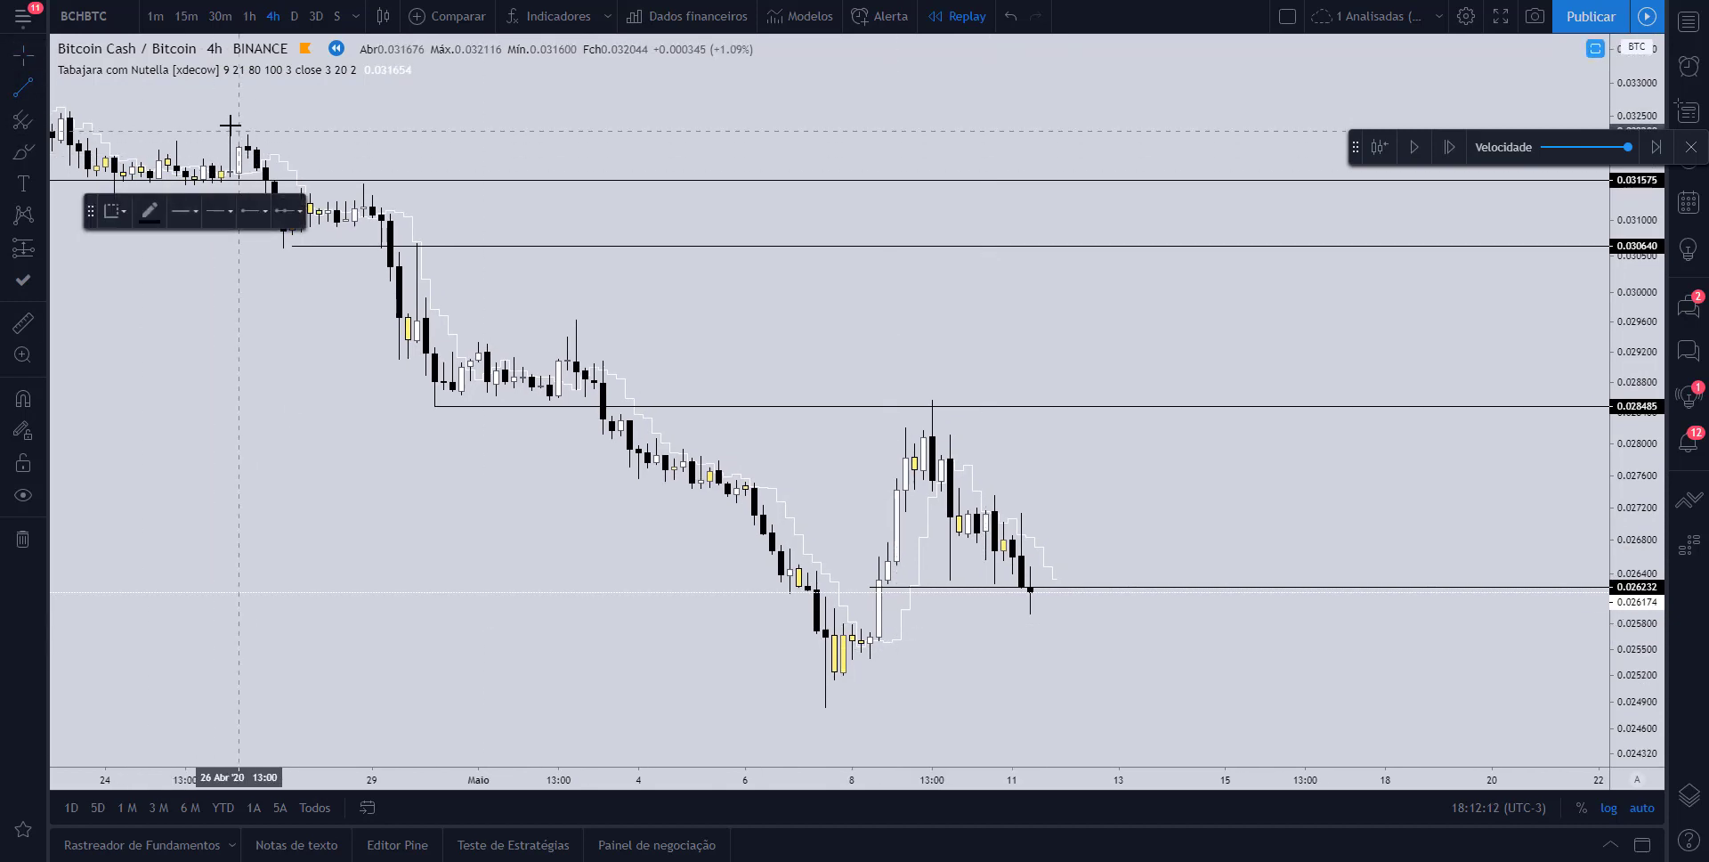
{"action": "left_click", "coordinate": [229, 124]}
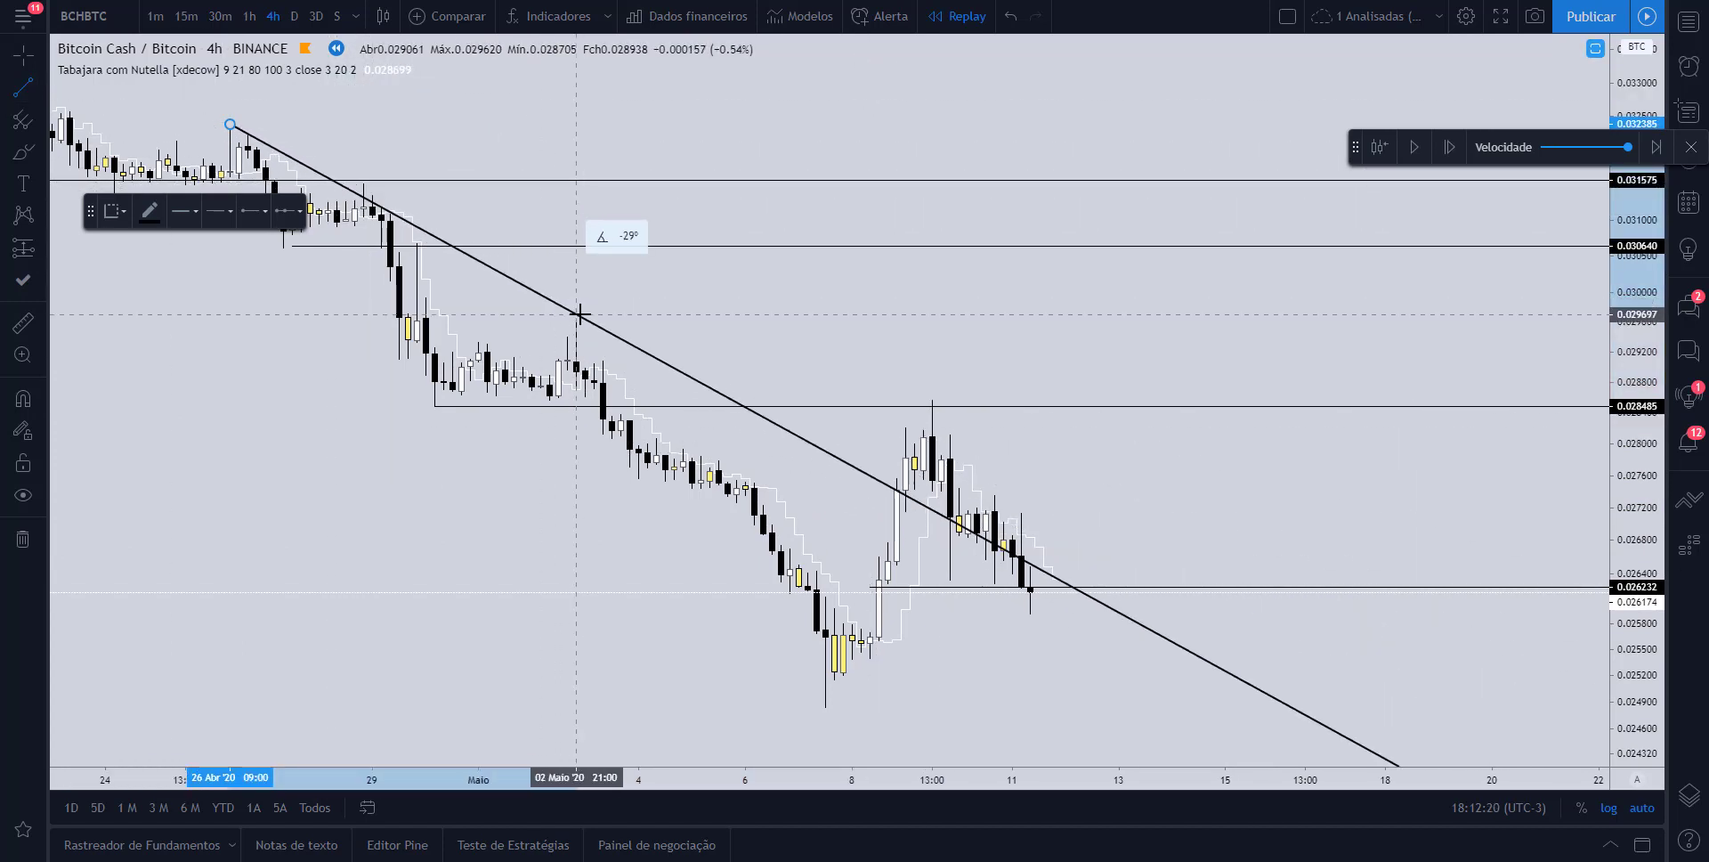
{"action": "left_click", "coordinate": [583, 329]}
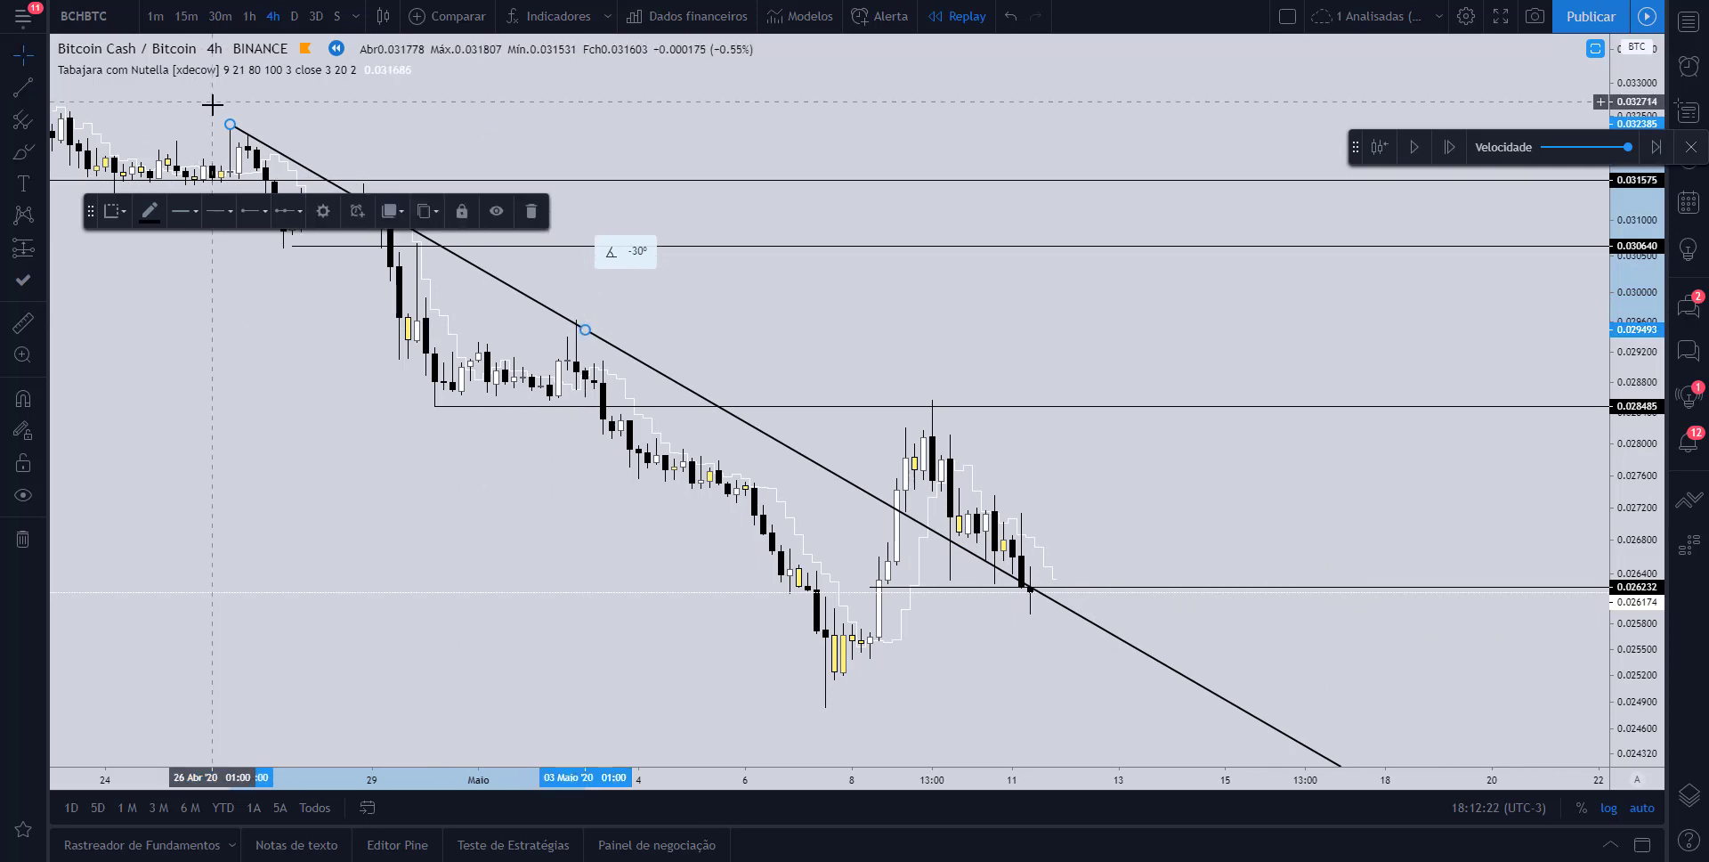
{"action": "left_click_drag", "start_coordinate": [230, 124], "coordinate": [363, 181]}
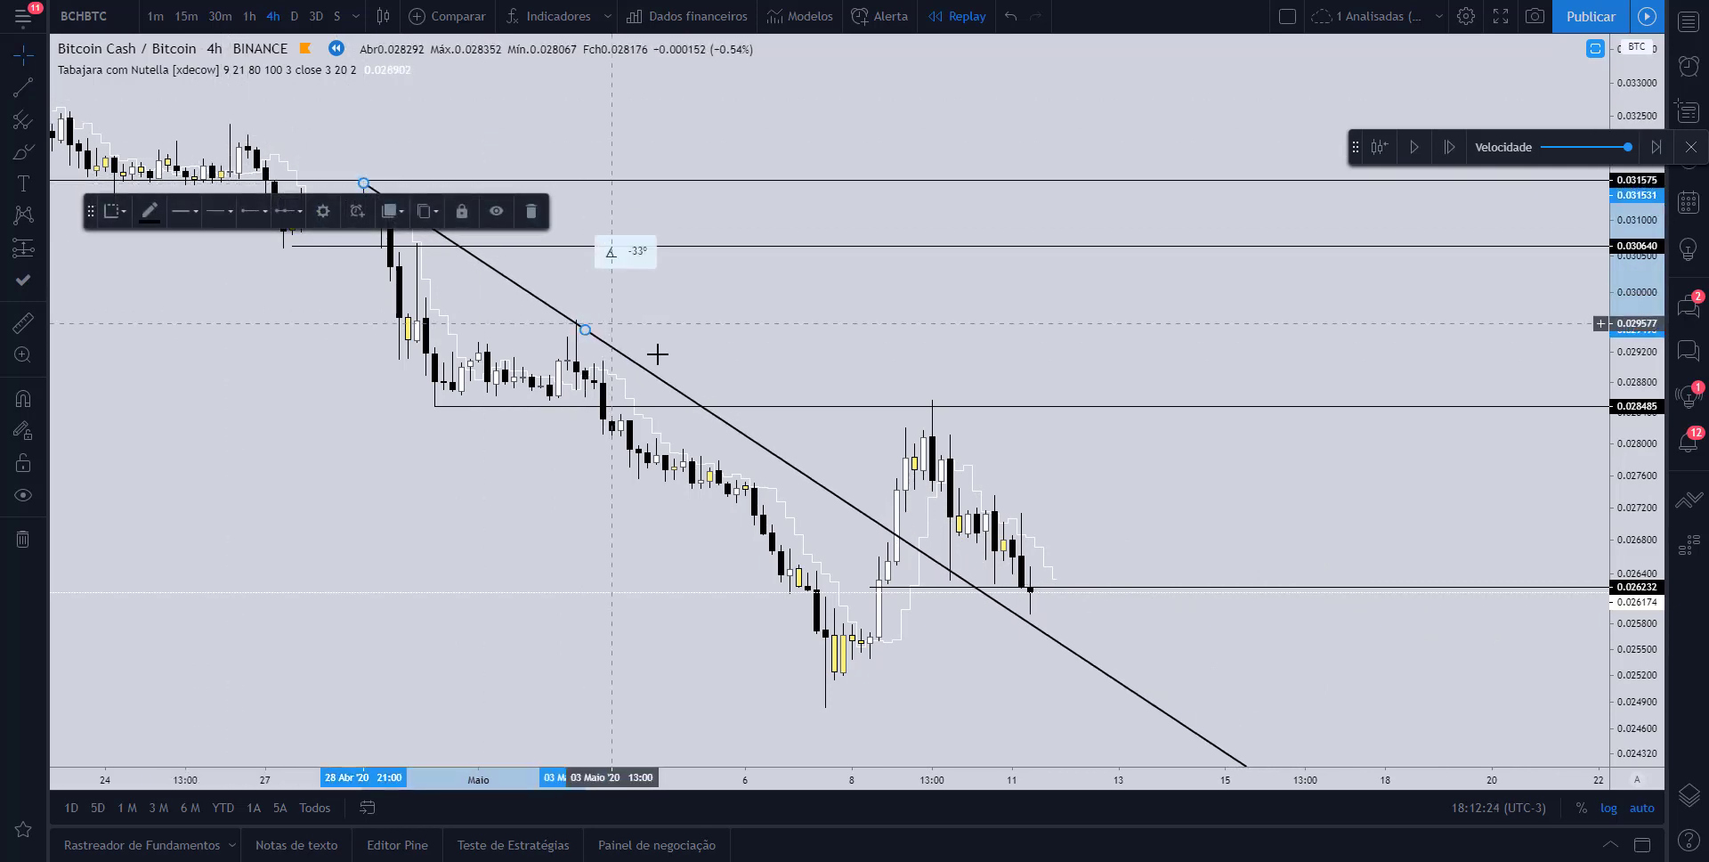
Try the trend line from the 18 April and 8 April highs through a point on 23 April, and delete it
{"action": "scroll", "coordinate": [712, 285], "scroll_direction": "down", "scroll_amount": 4}
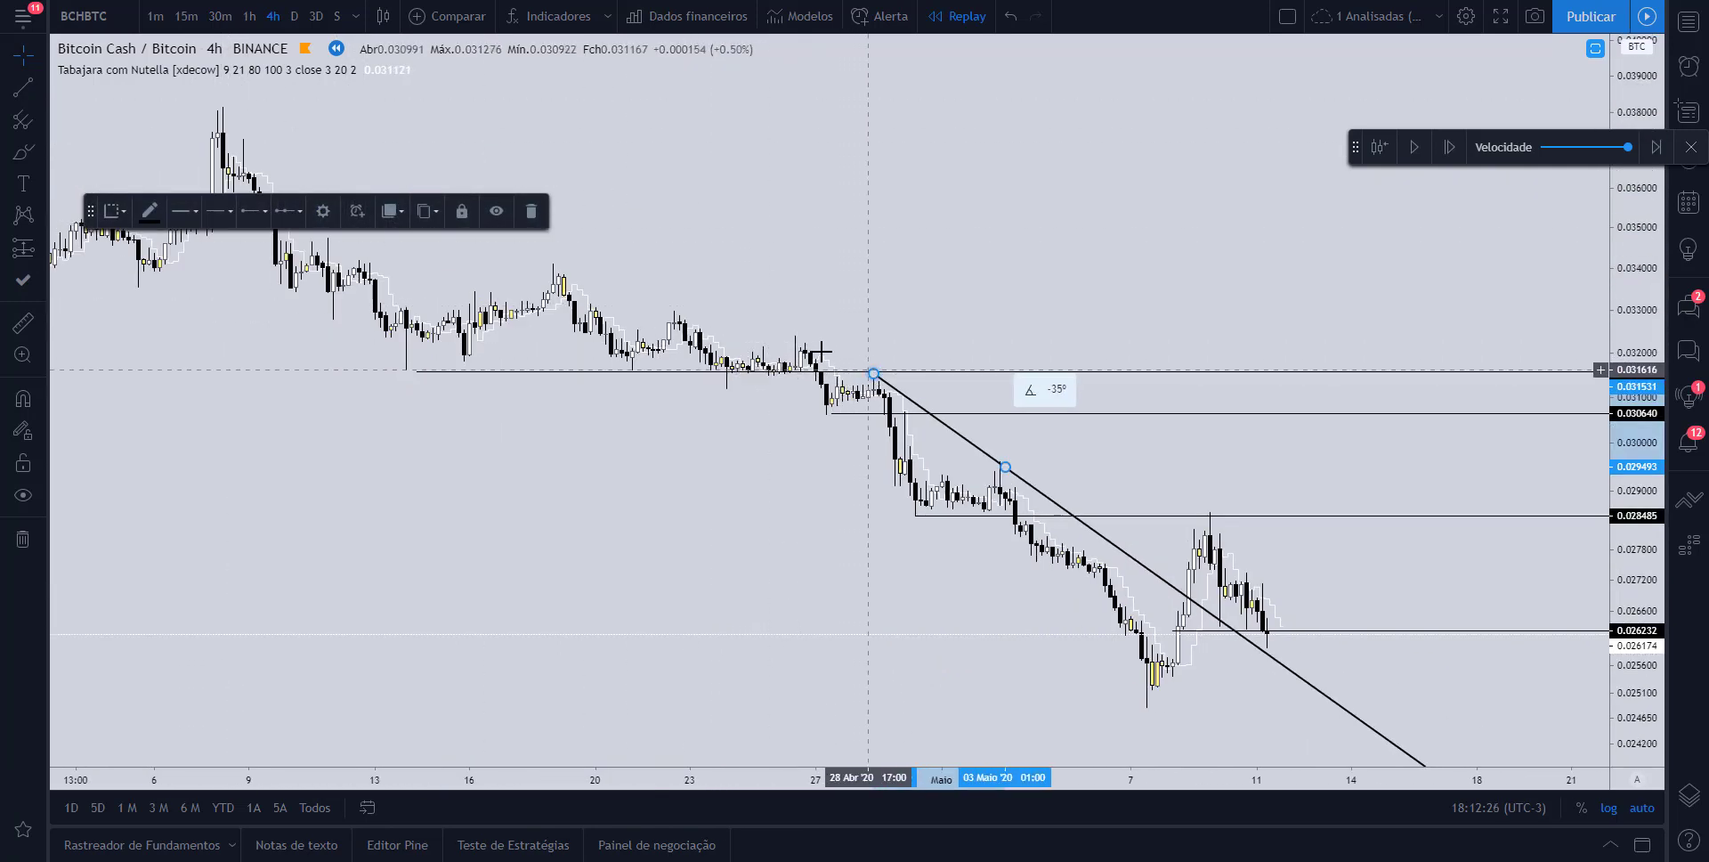
{"action": "left_click_drag", "start_coordinate": [873, 372], "coordinate": [553, 265]}
{"action": "left_click_drag", "start_coordinate": [1005, 466], "coordinate": [695, 314]}
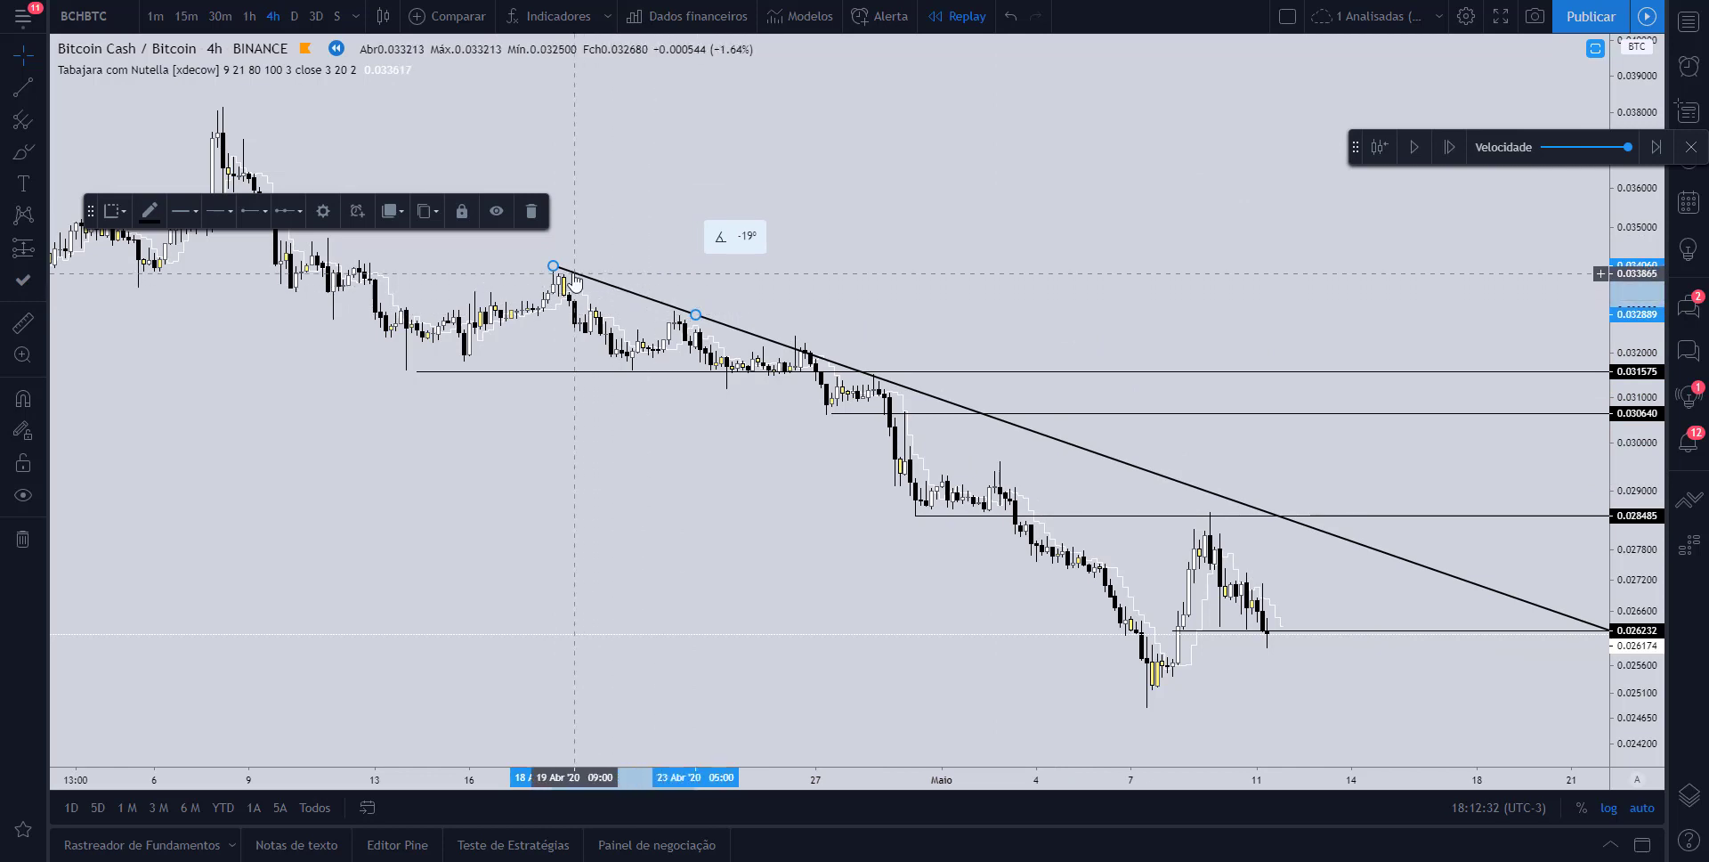
{"action": "left_click_drag", "start_coordinate": [552, 265], "coordinate": [222, 110]}
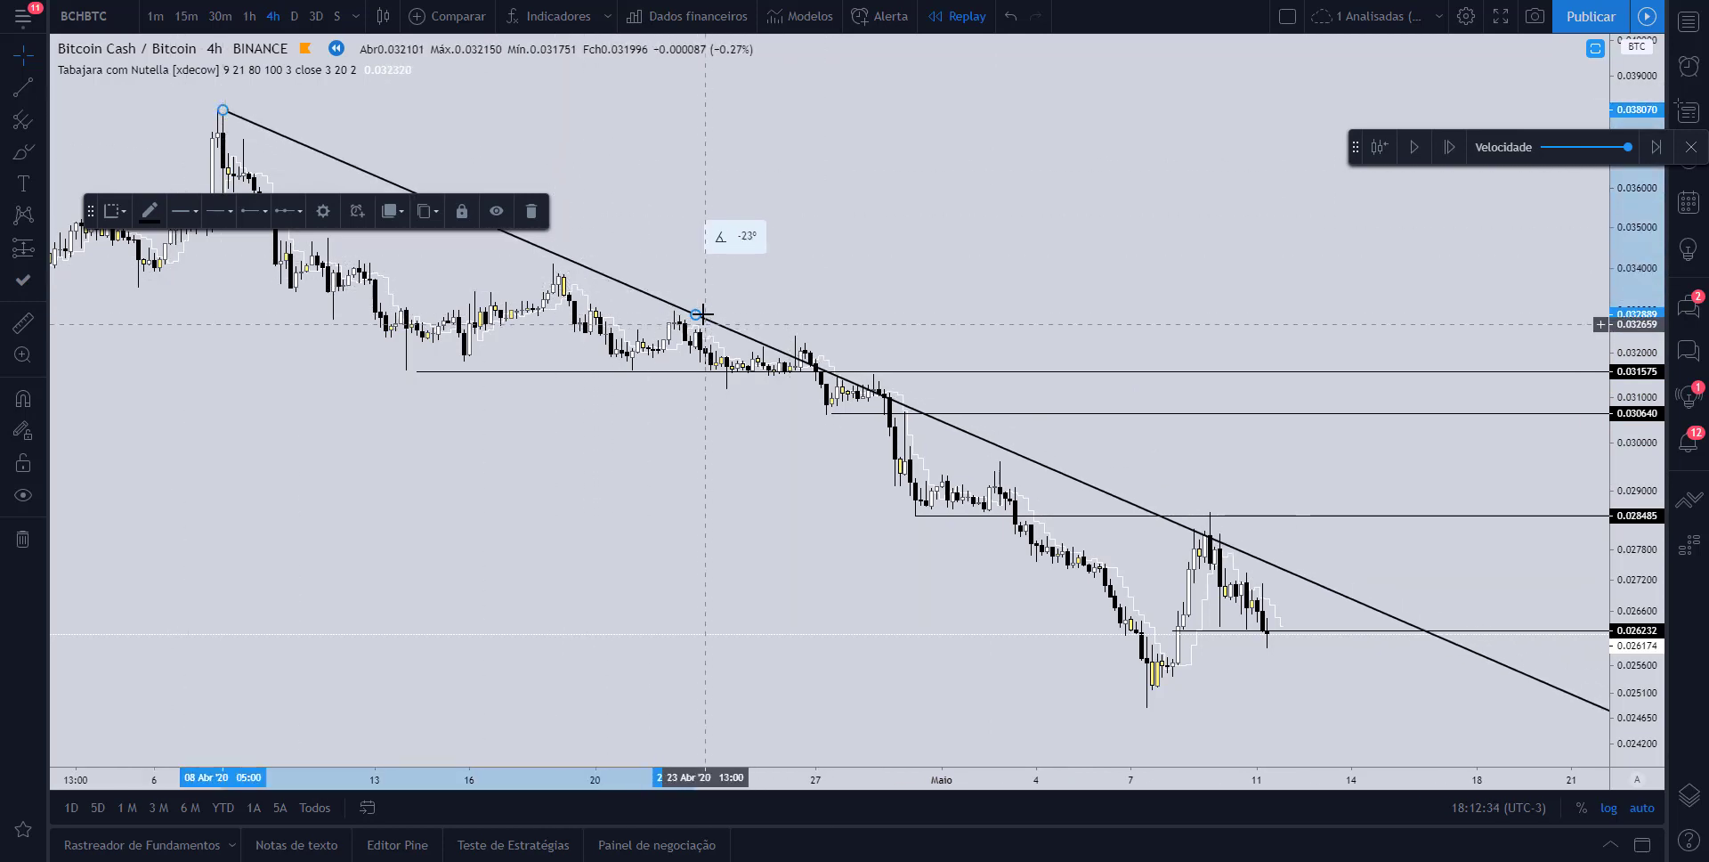
{"action": "mouse_move", "coordinate": [695, 314]}
{"action": "left_mouse_down"}
{"action": "mouse_move", "coordinate": [765, 315]}
{"action": "mouse_move", "coordinate": [695, 326]}
{"action": "left_mouse_up"}
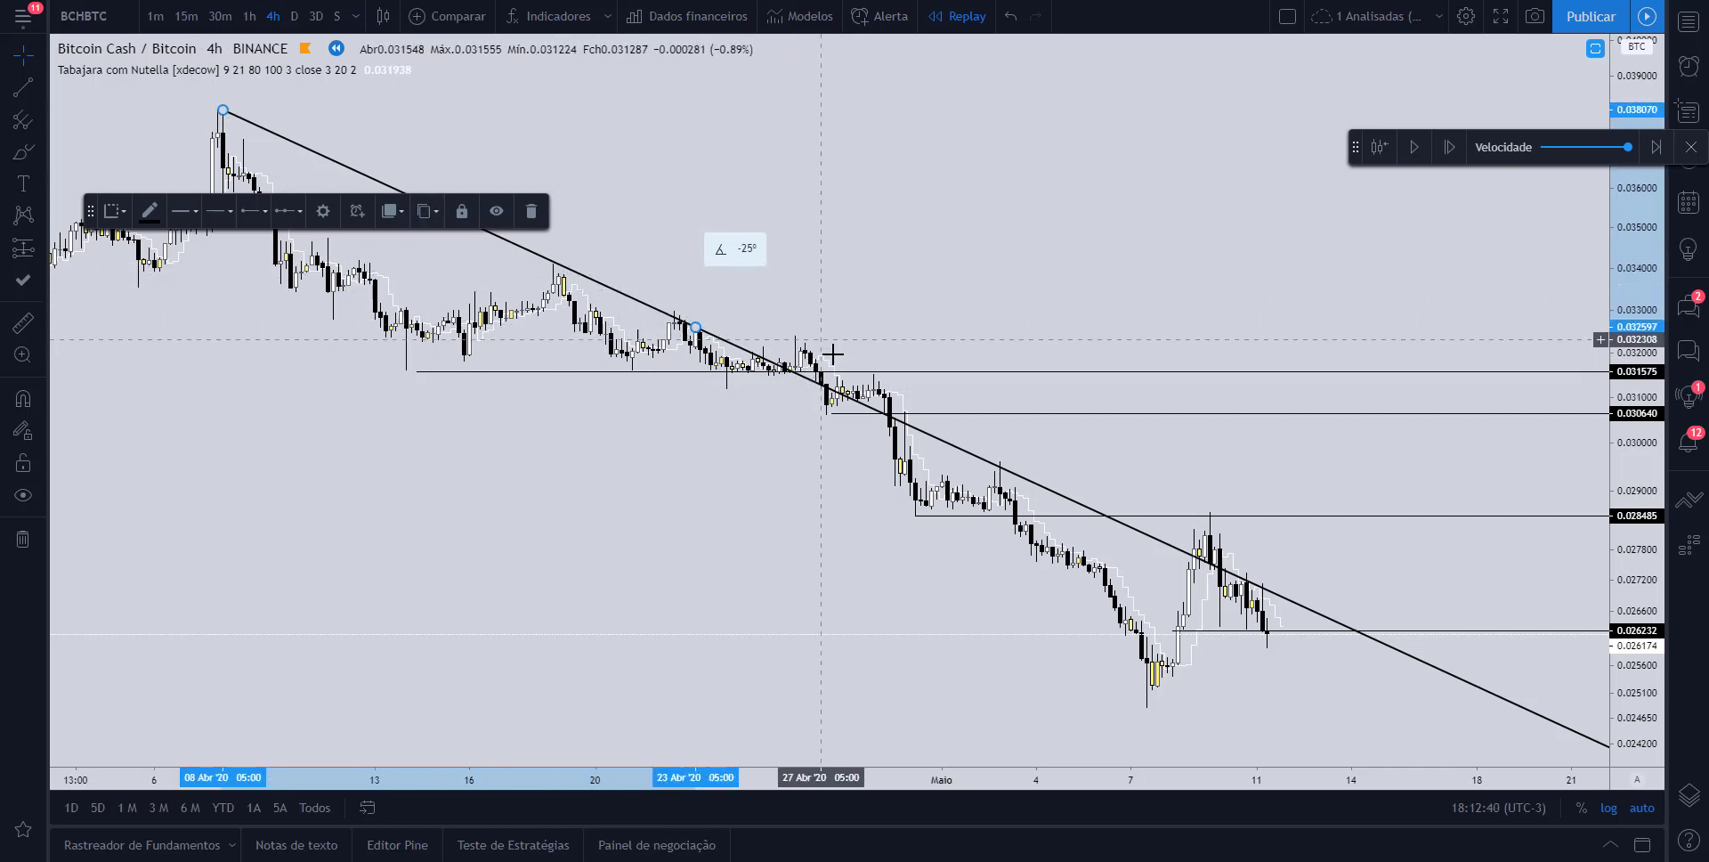
{"action": "key", "text": "Delete"}
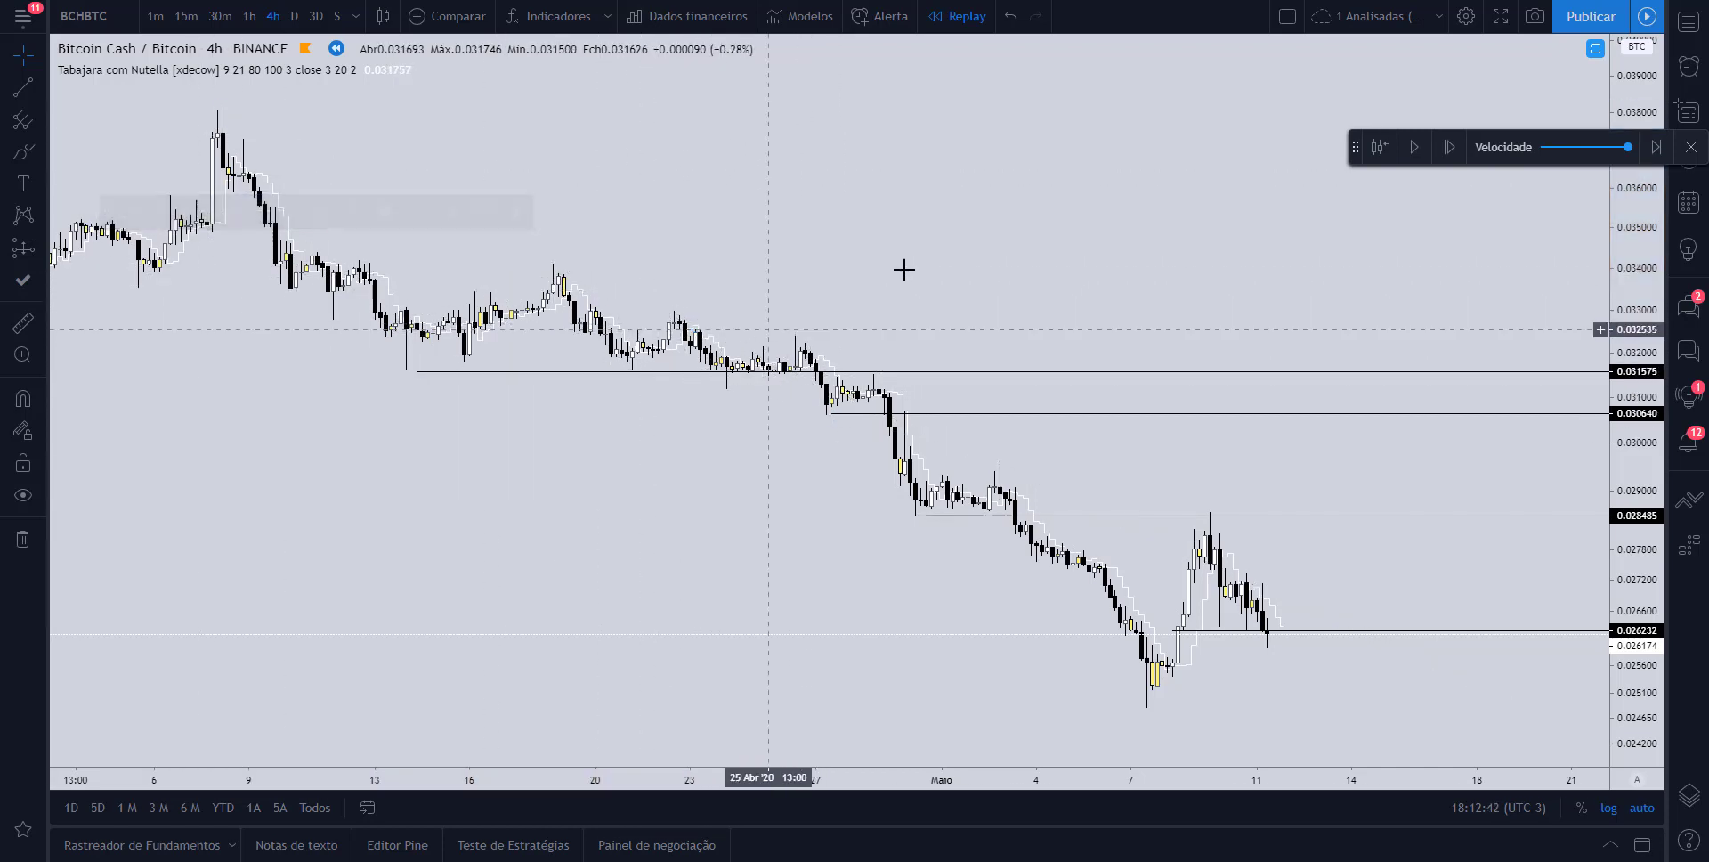
Turn off Bar Color in the style settings of the Tabajara com Nutella indicator
{"action": "scroll", "coordinate": [904, 271], "scroll_direction": "up", "scroll_amount": 5}
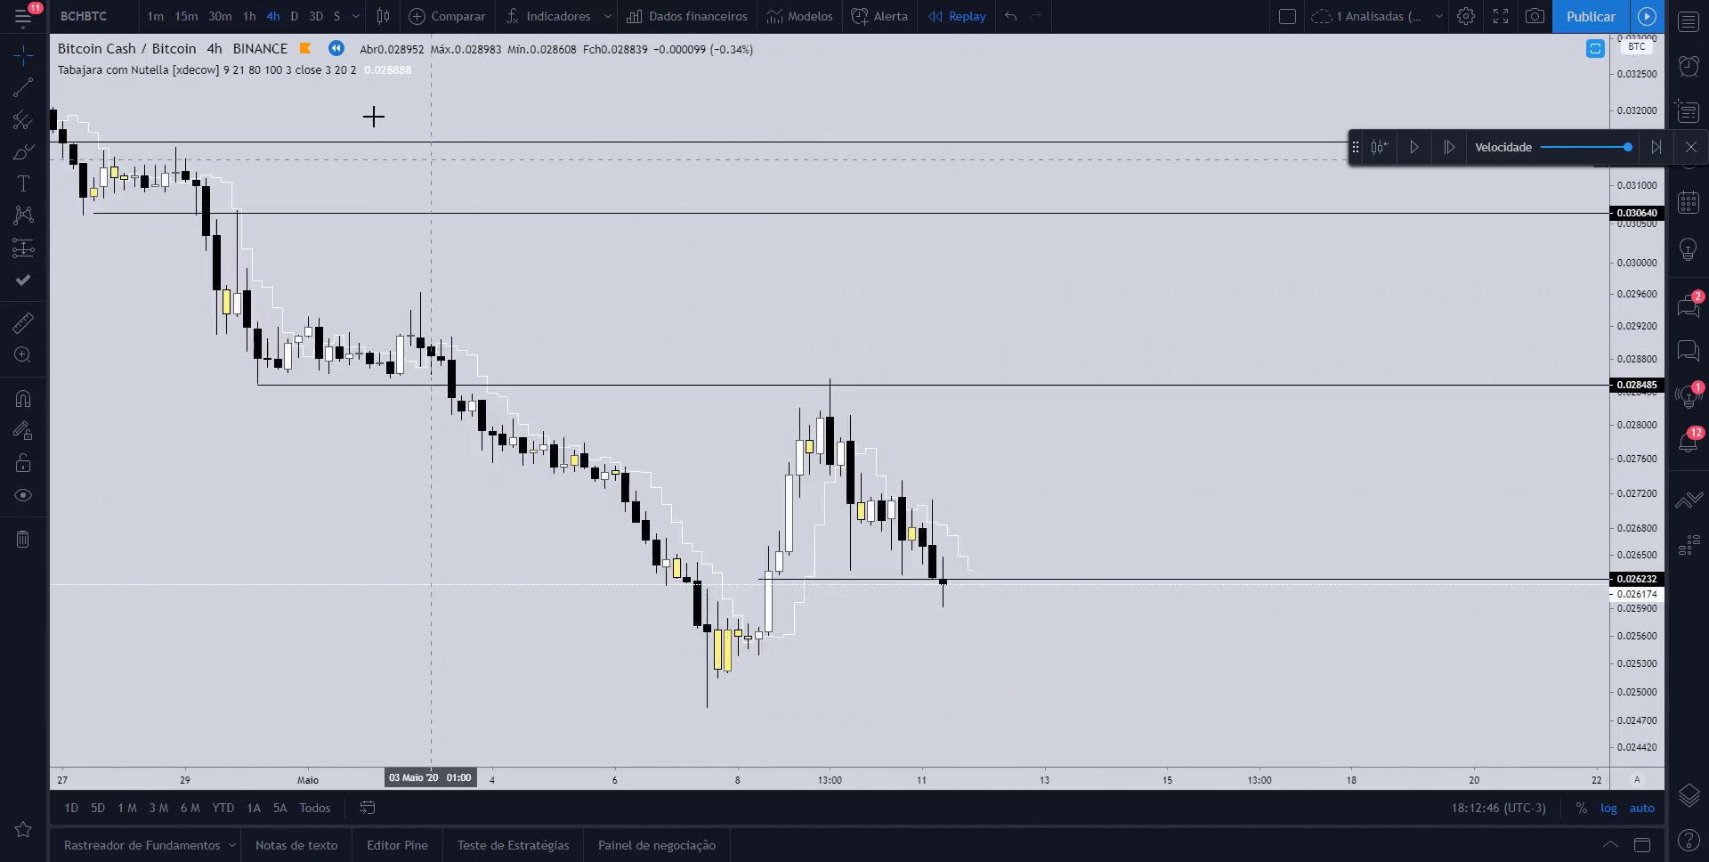
{"action": "left_click", "coordinate": [402, 70]}
{"action": "scroll", "coordinate": [758, 467], "scroll_direction": "down", "scroll_amount": 1}
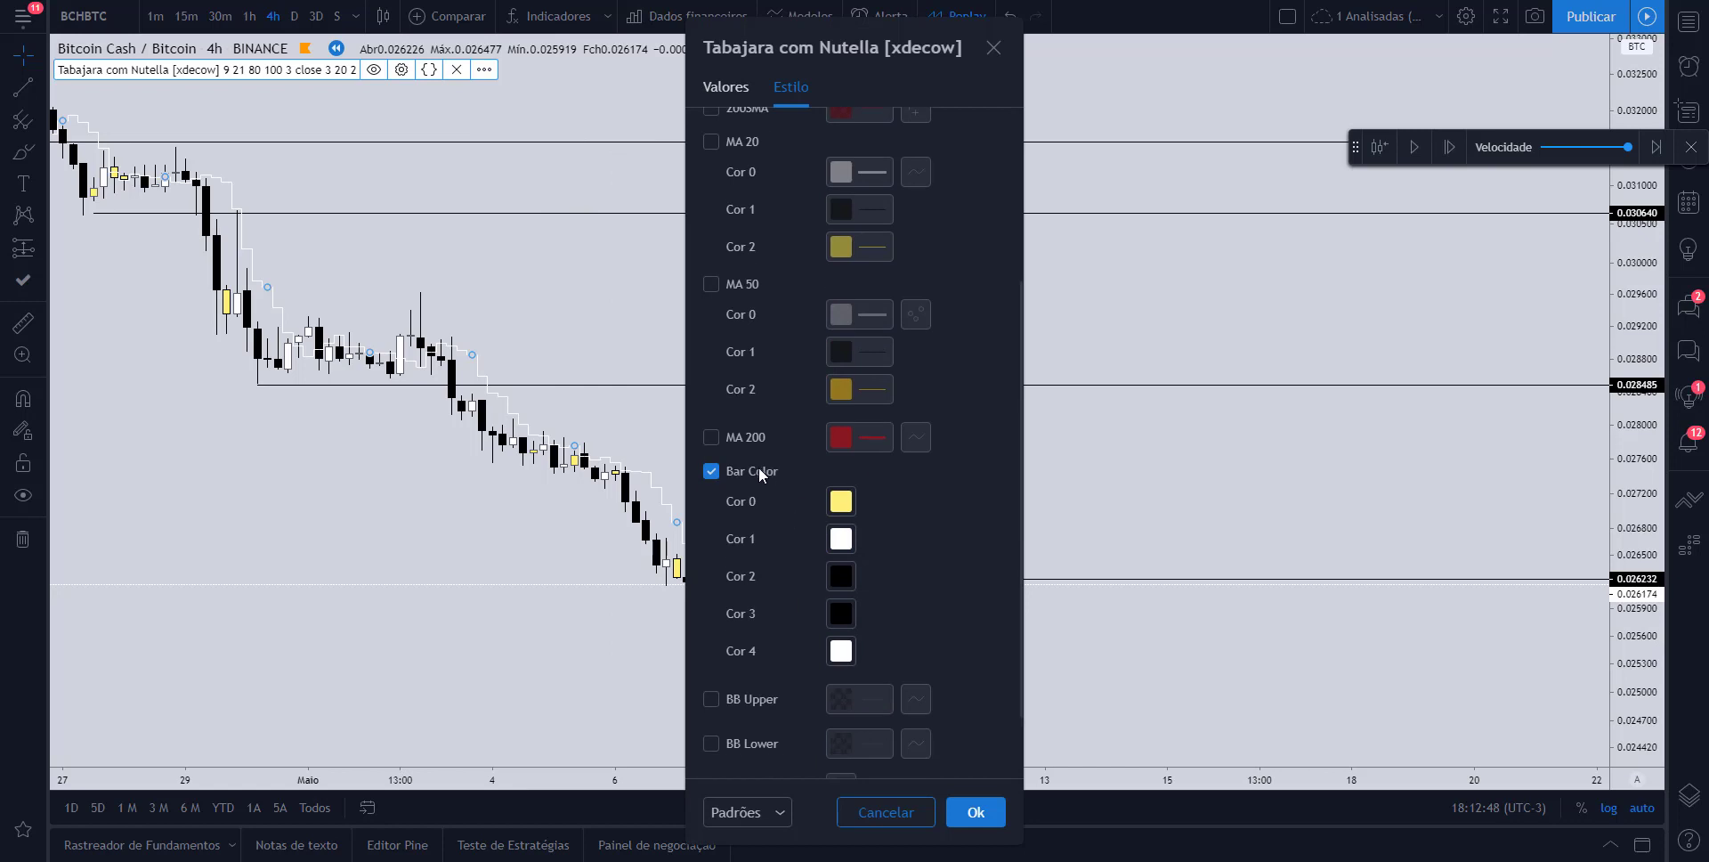
{"action": "left_click", "coordinate": [756, 467]}
{"action": "left_click", "coordinate": [976, 812]}
Hide the Tabajara com Nutella indicator on the 4h chart
{"action": "scroll", "coordinate": [1018, 629], "scroll_direction": "up", "scroll_amount": 3}
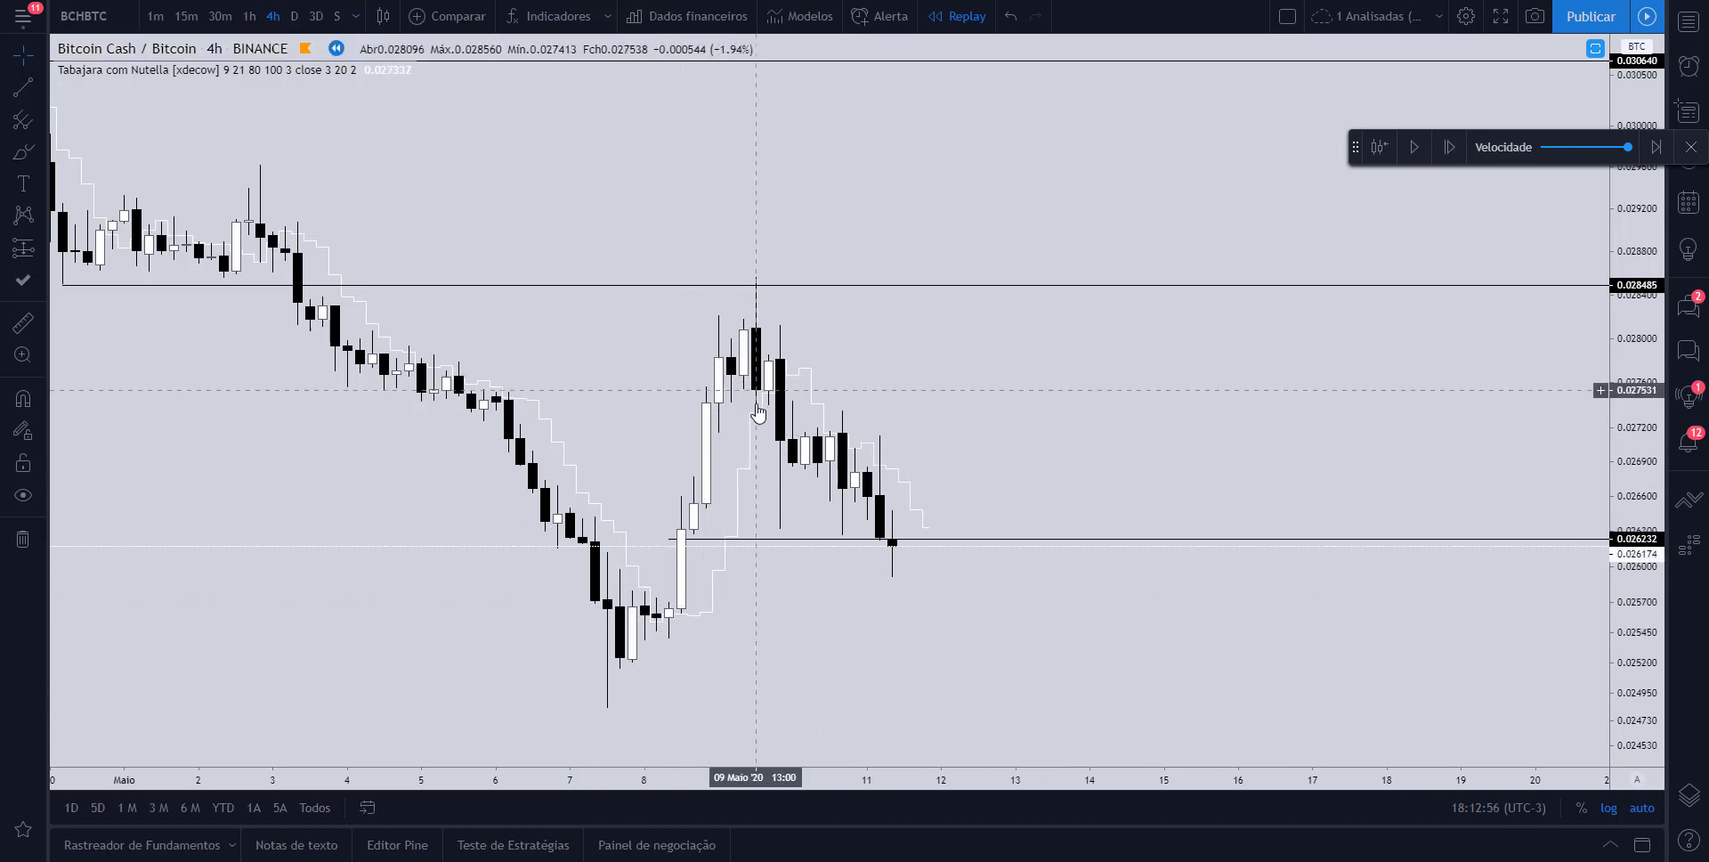
{"action": "left_click_drag", "start_coordinate": [992, 396], "coordinate": [1035, 397]}
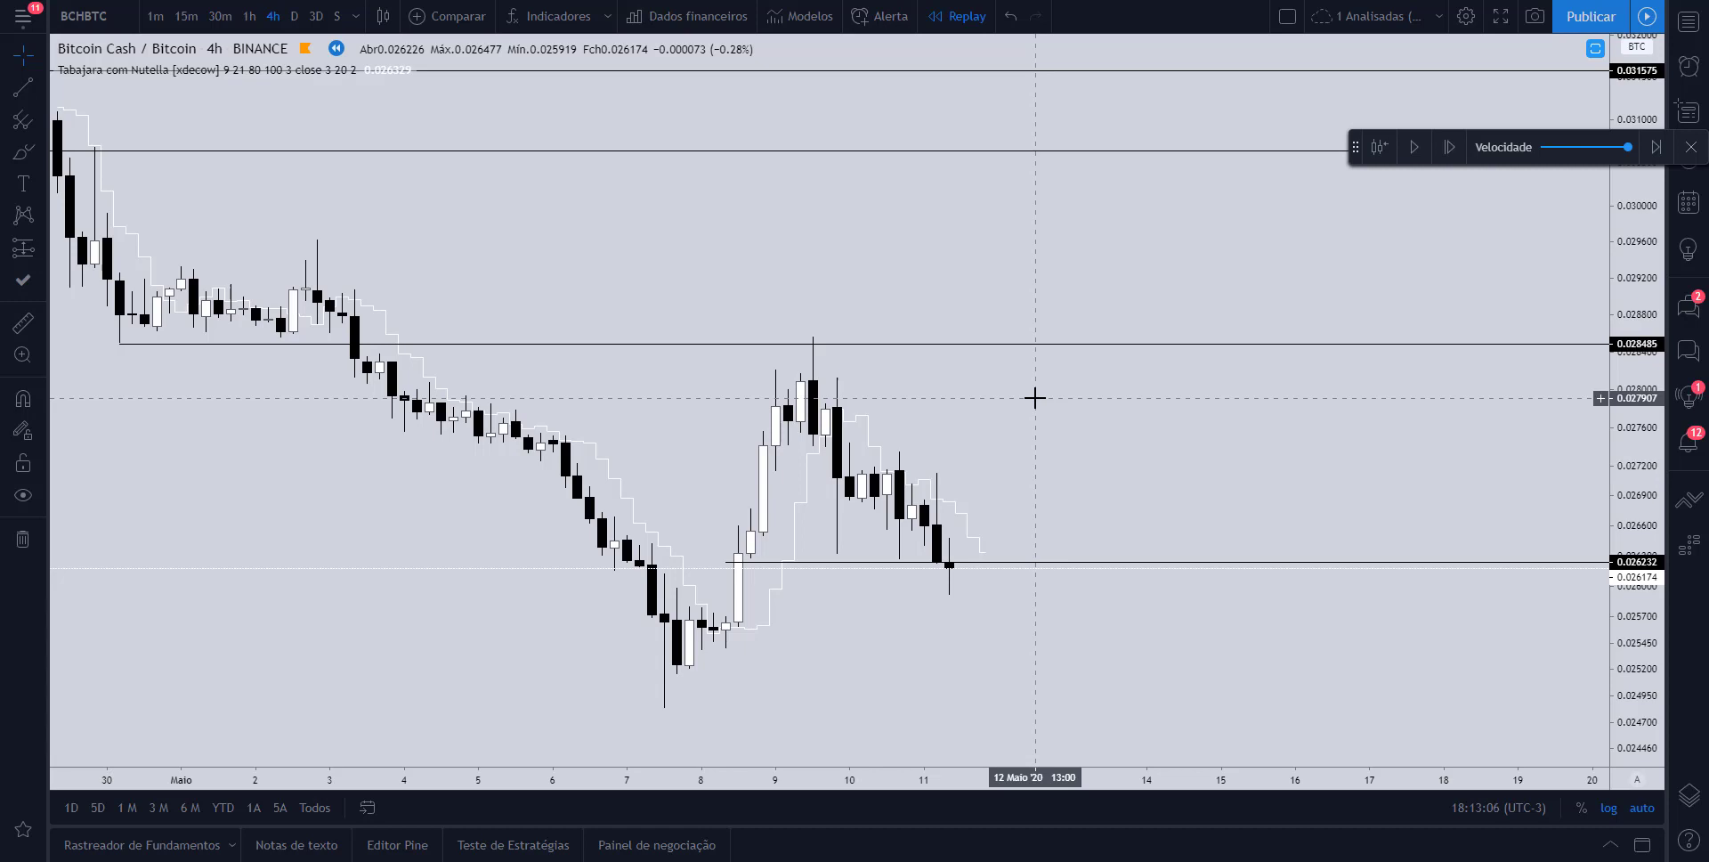
{"action": "scroll", "coordinate": [839, 450], "scroll_direction": "up", "scroll_amount": 1}
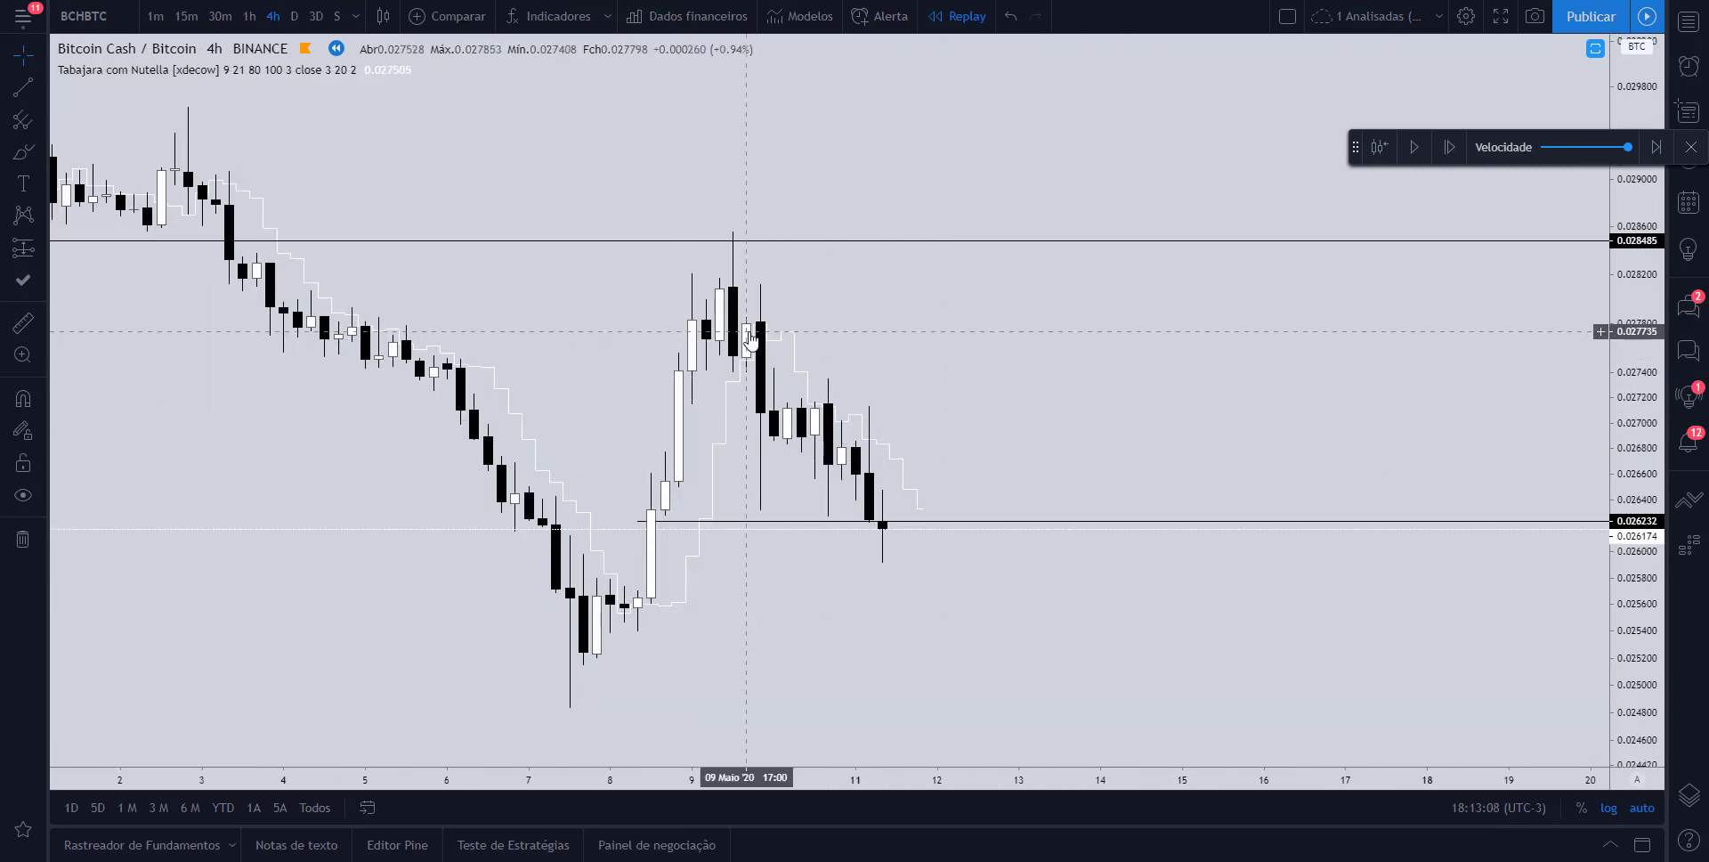
{"action": "left_click_drag", "start_coordinate": [852, 608], "coordinate": [940, 608]}
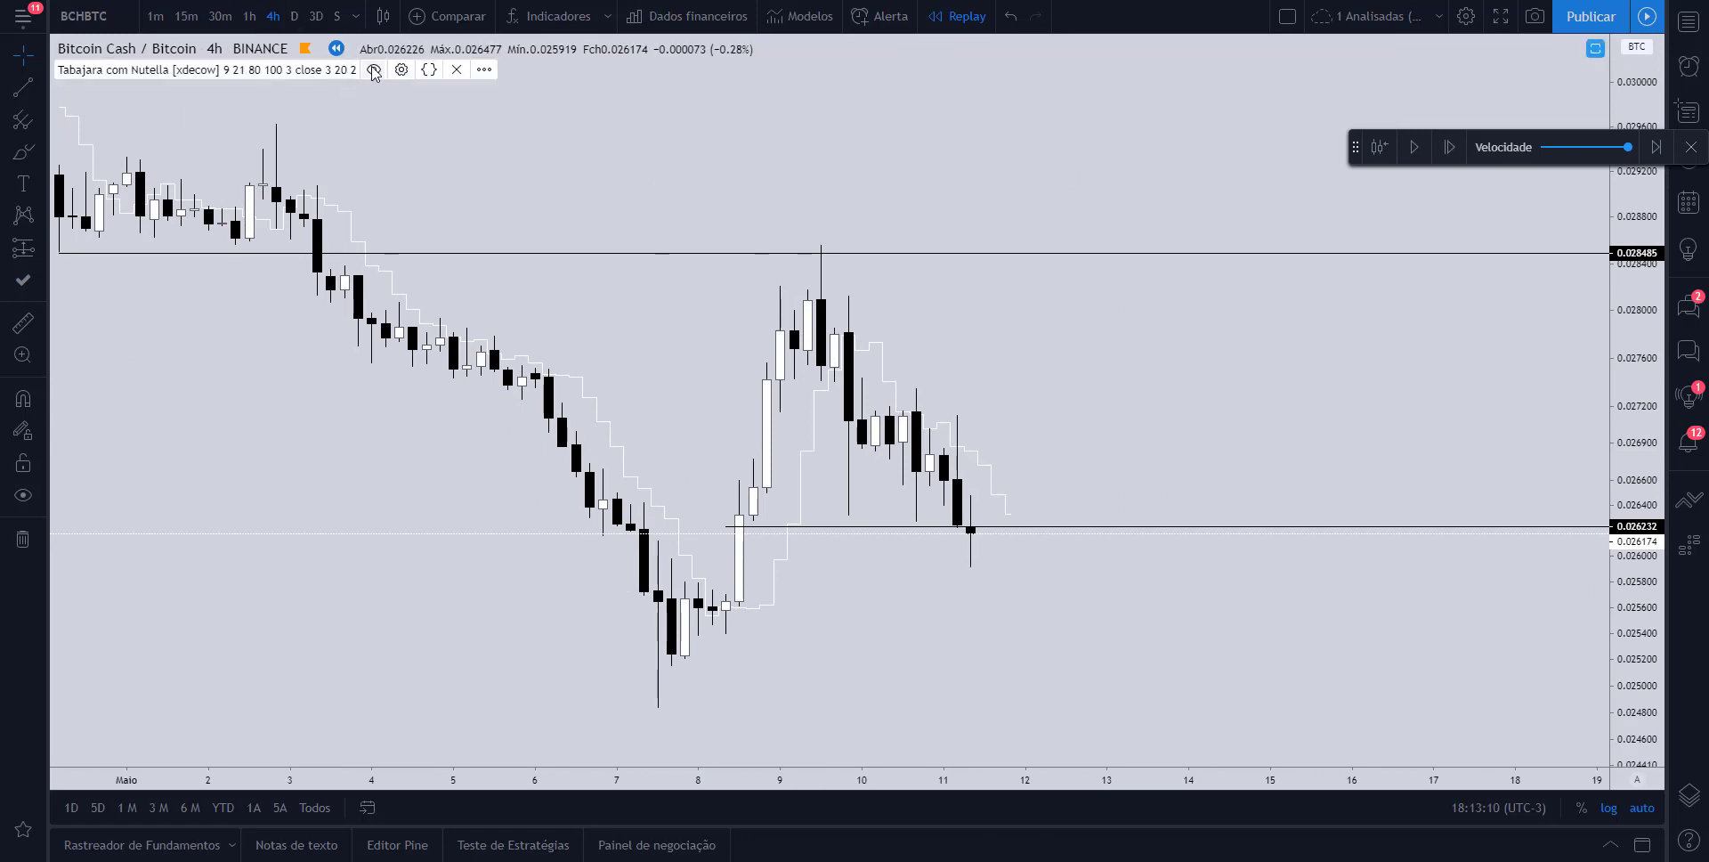
{"action": "left_click", "coordinate": [372, 69]}
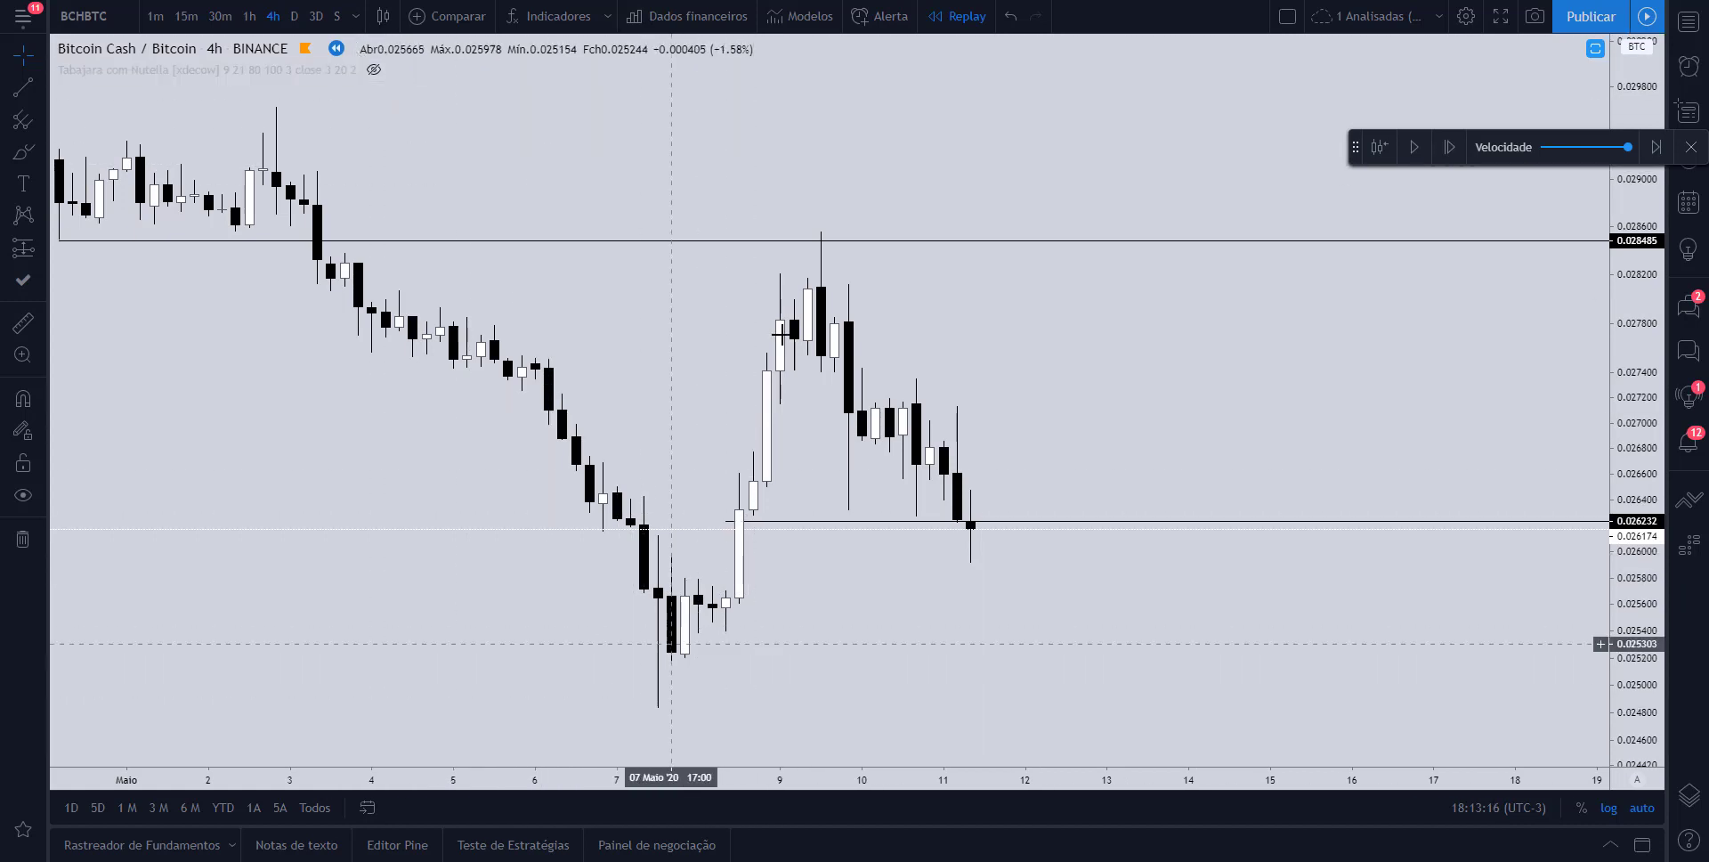
Show the Tabajara com Nutella indicator again and advance the bar replay by two candles
{"action": "scroll", "coordinate": [1259, 69], "scroll_direction": "right", "scroll_amount": 1}
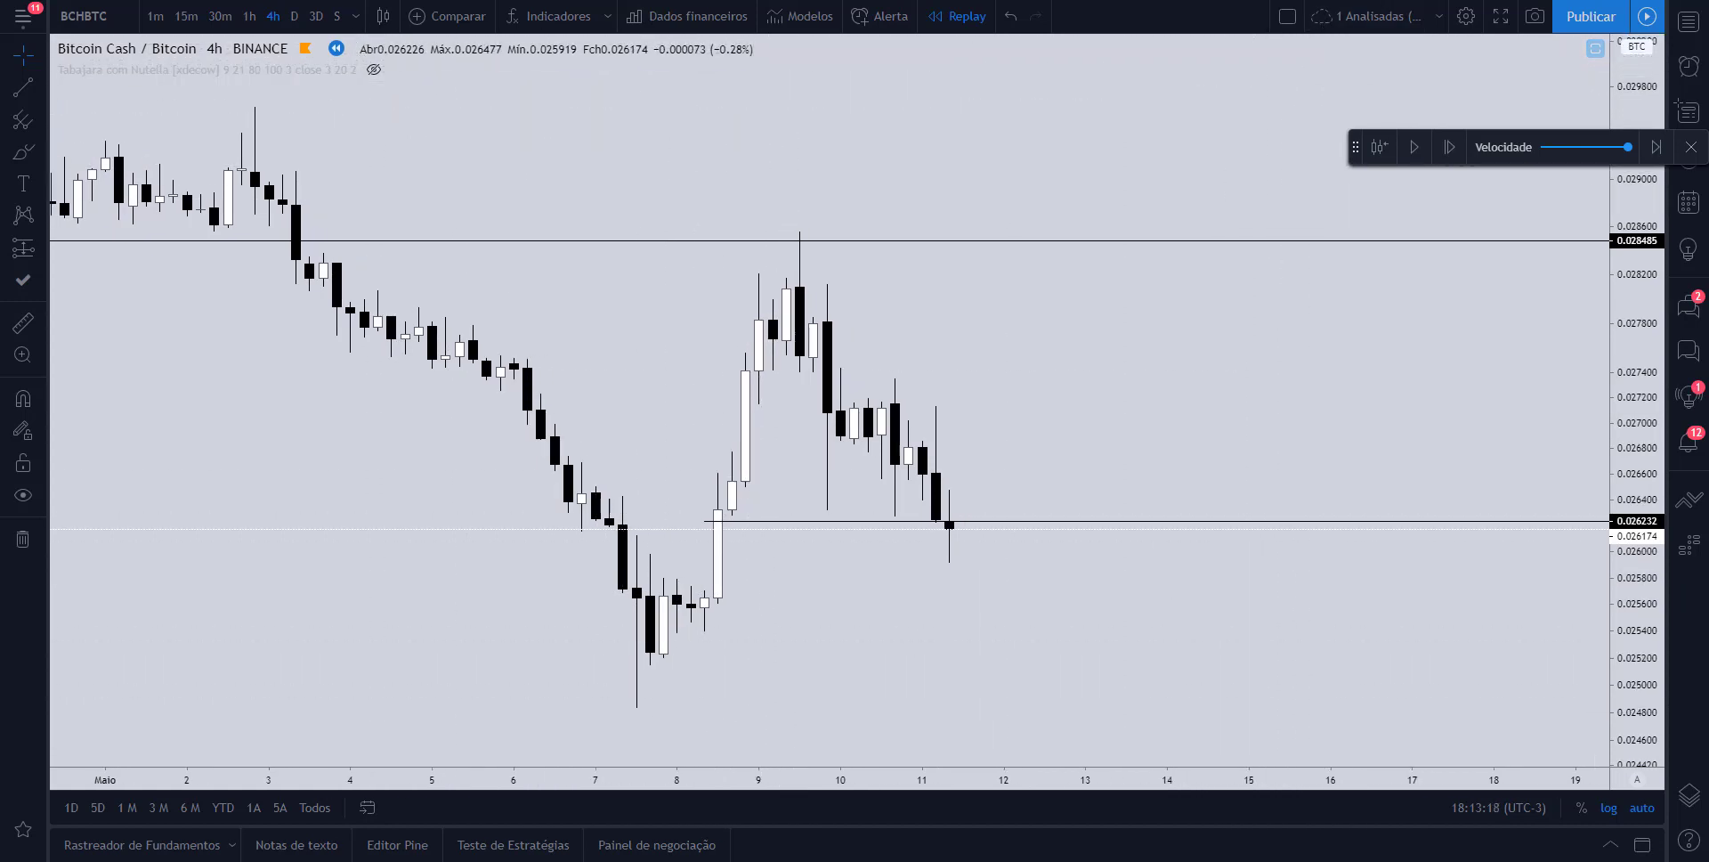
{"action": "left_click", "coordinate": [373, 70]}
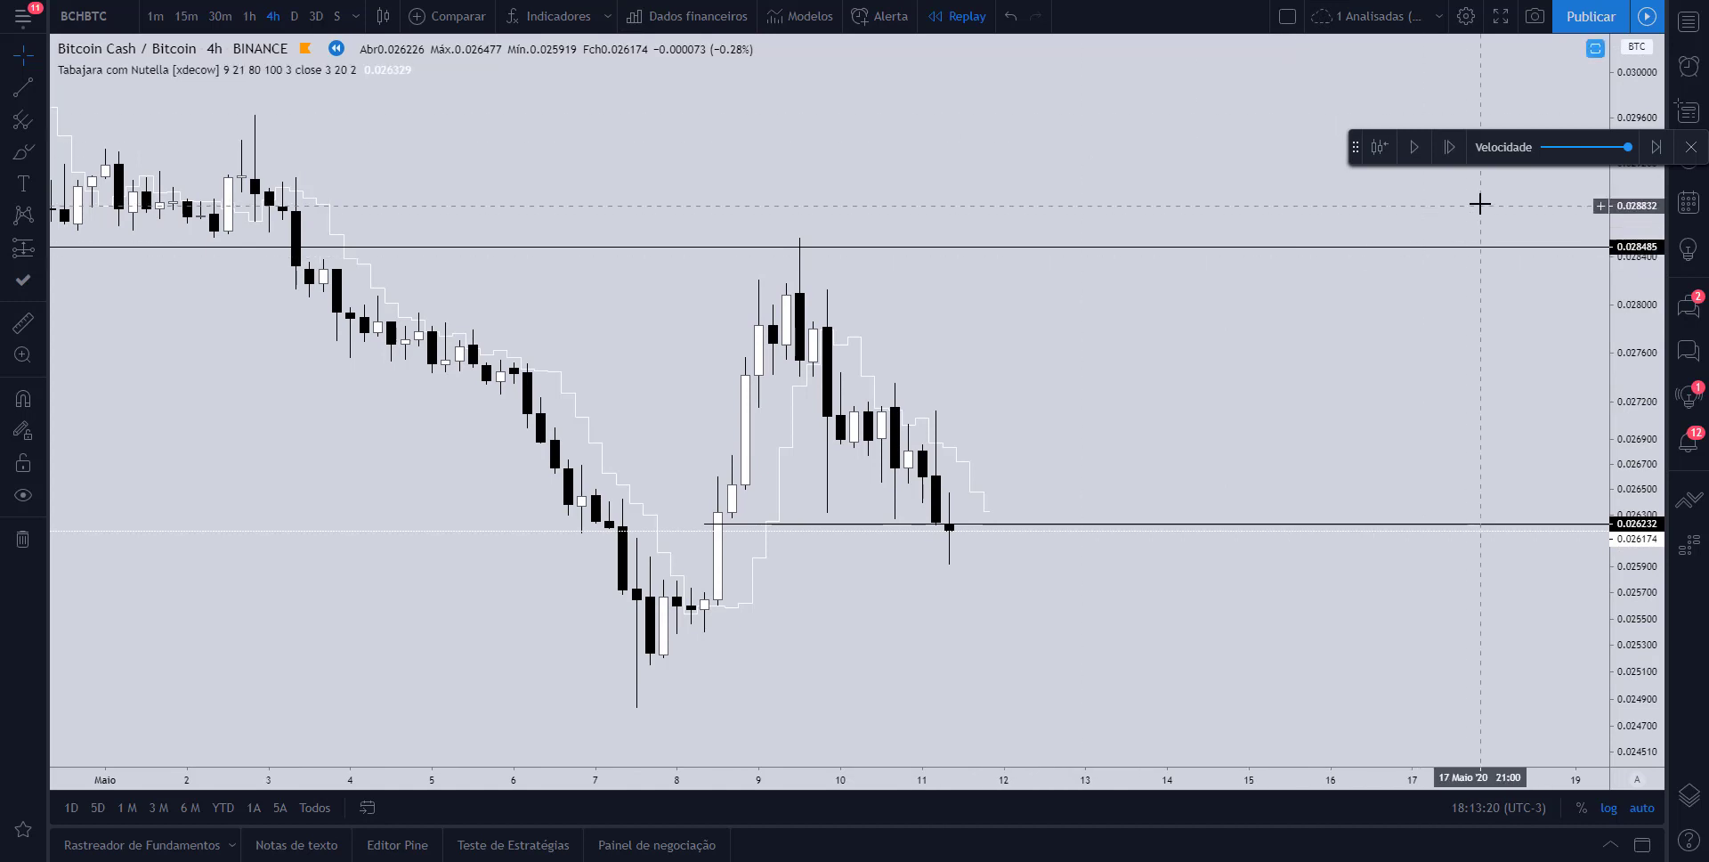
{"action": "left_click", "coordinate": [1449, 147]}
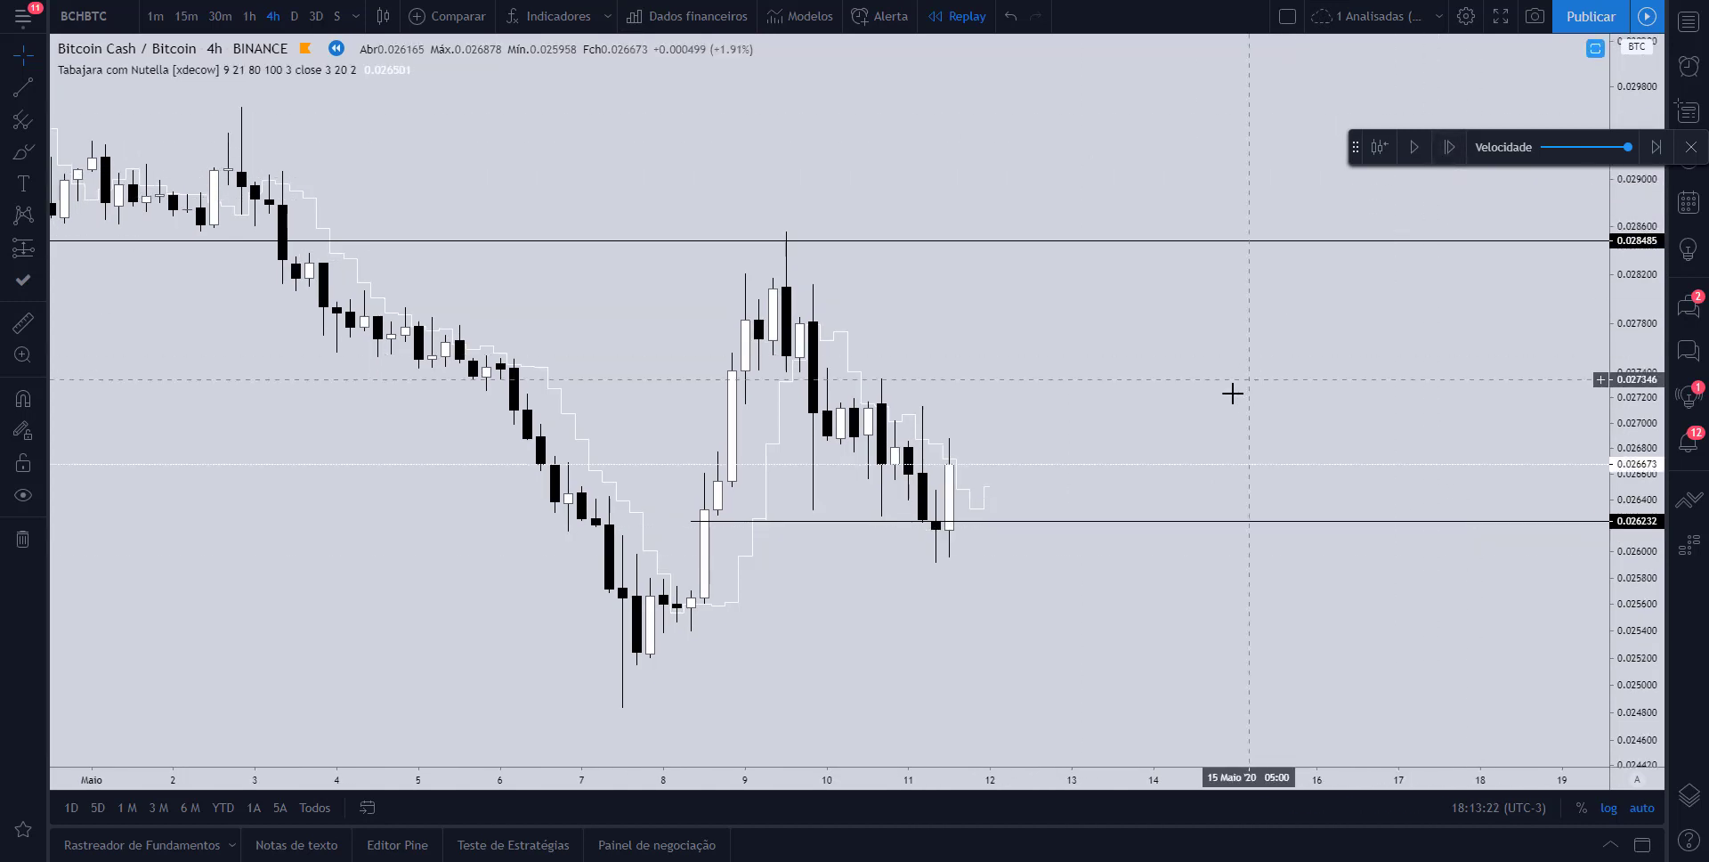
{"action": "left_click_drag", "start_coordinate": [1232, 392], "coordinate": [1177, 376]}
{"action": "scroll", "coordinate": [1176, 377], "scroll_direction": "up", "scroll_amount": 2}
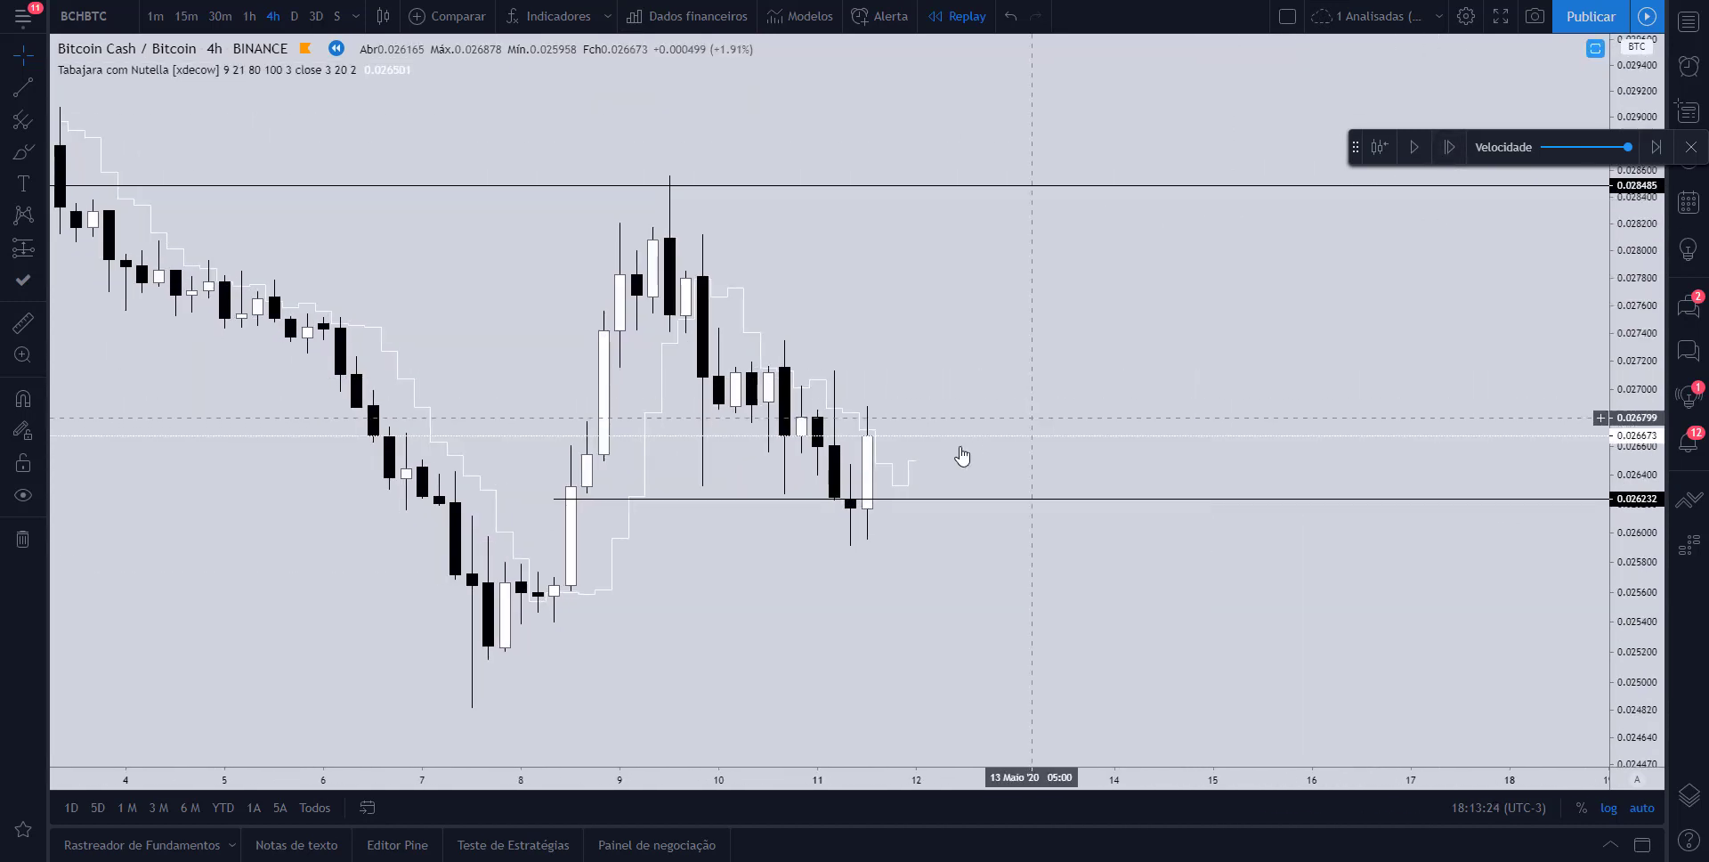
{"action": "scroll", "coordinate": [698, 575], "scroll_direction": "up", "scroll_amount": 2}
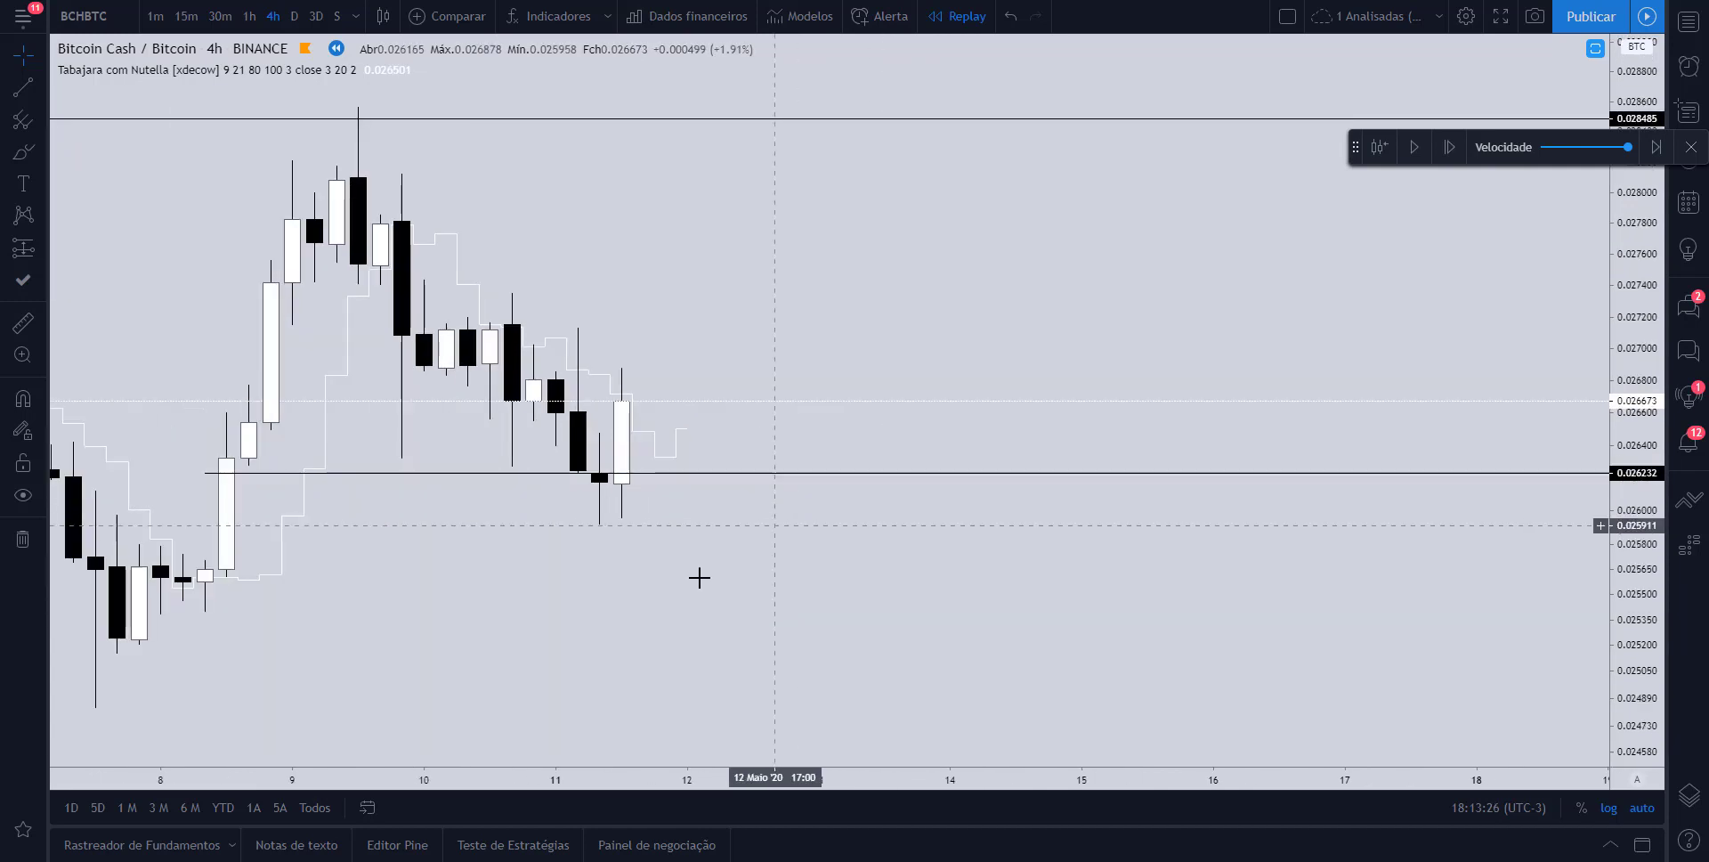
{"action": "left_click_drag", "start_coordinate": [697, 576], "coordinate": [795, 563]}
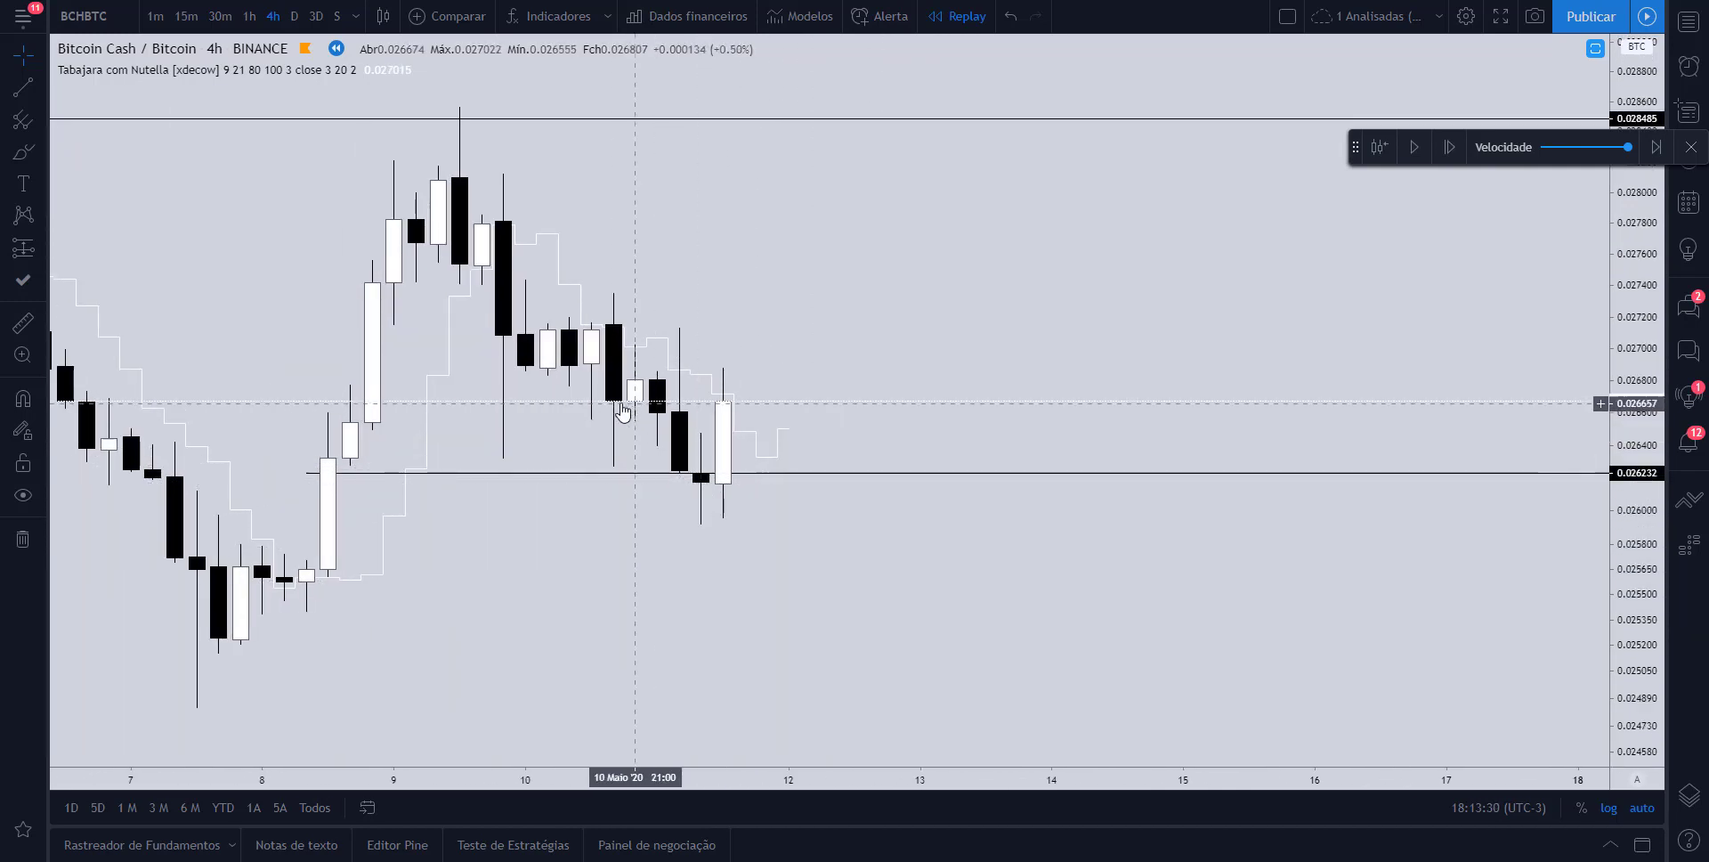
{"action": "scroll", "coordinate": [546, 538], "scroll_direction": "down", "scroll_amount": 2}
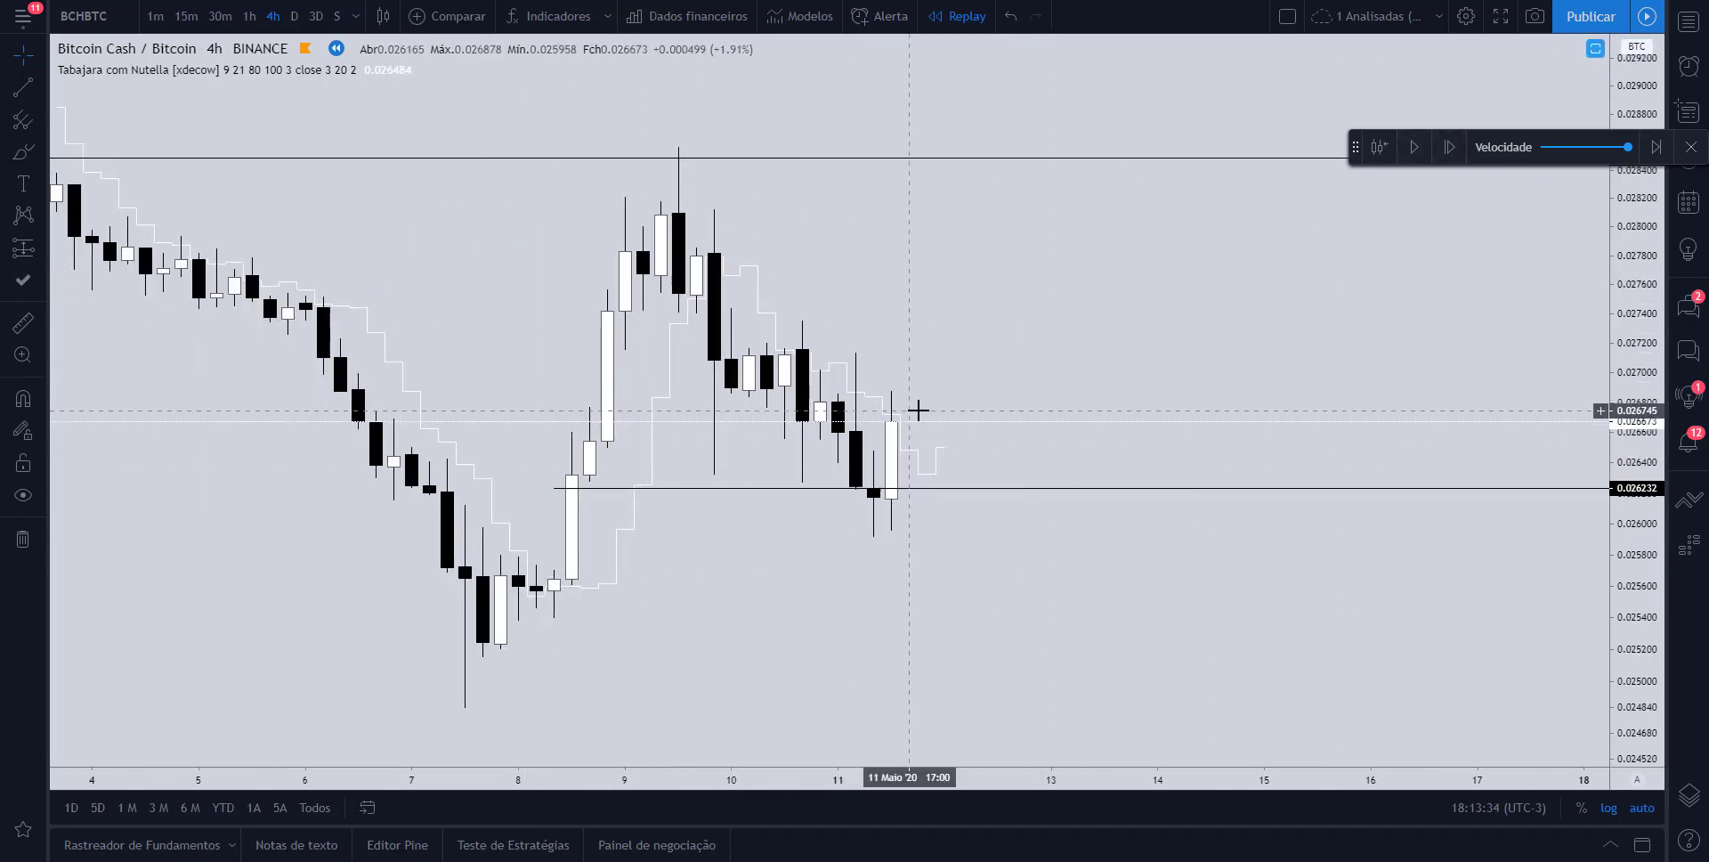
{"action": "left_click", "coordinate": [1451, 149]}
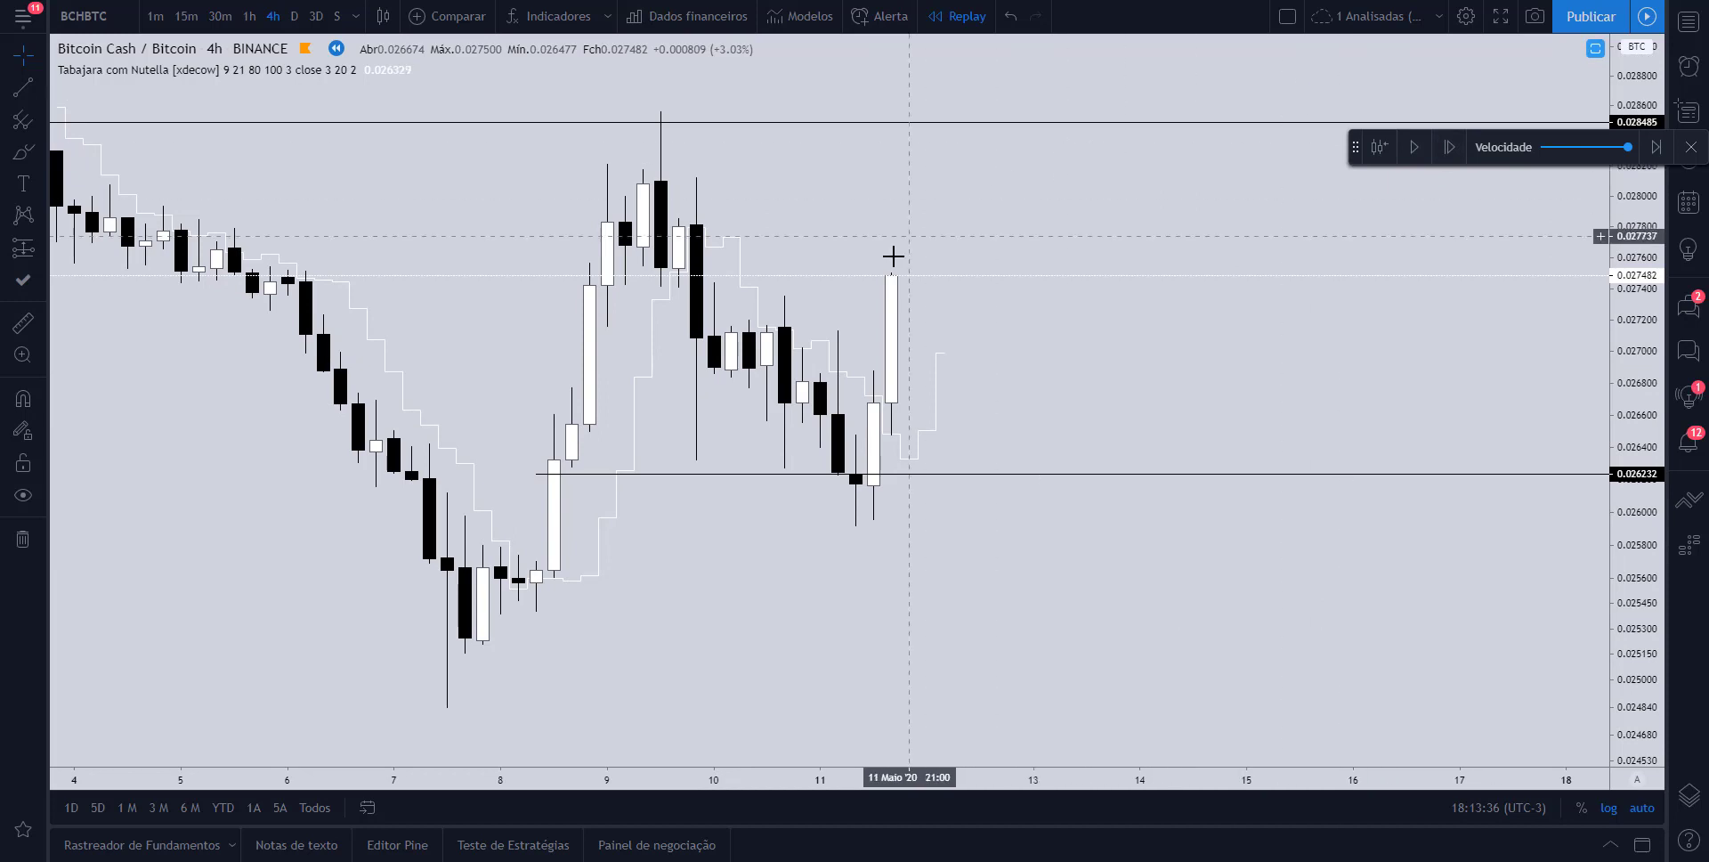
{"action": "scroll", "coordinate": [1048, 376], "scroll_direction": "down", "scroll_amount": 2}
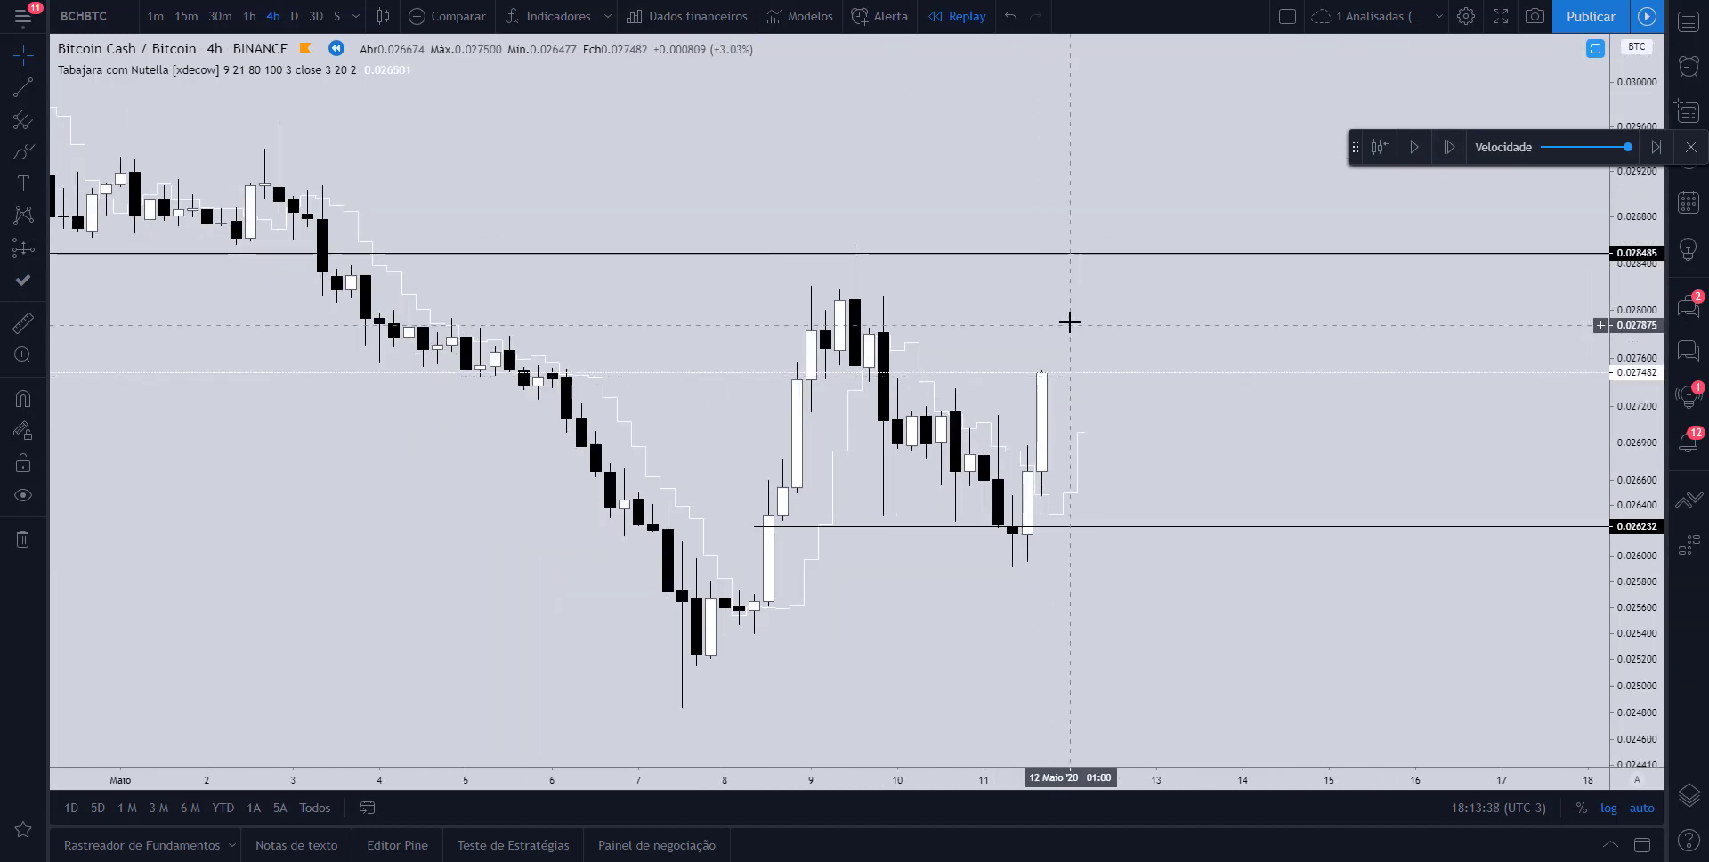
Try a descending parallel channel from the 9 May high to 12 May around the pullback, and delete it
{"action": "left_click", "coordinate": [39, 87]}
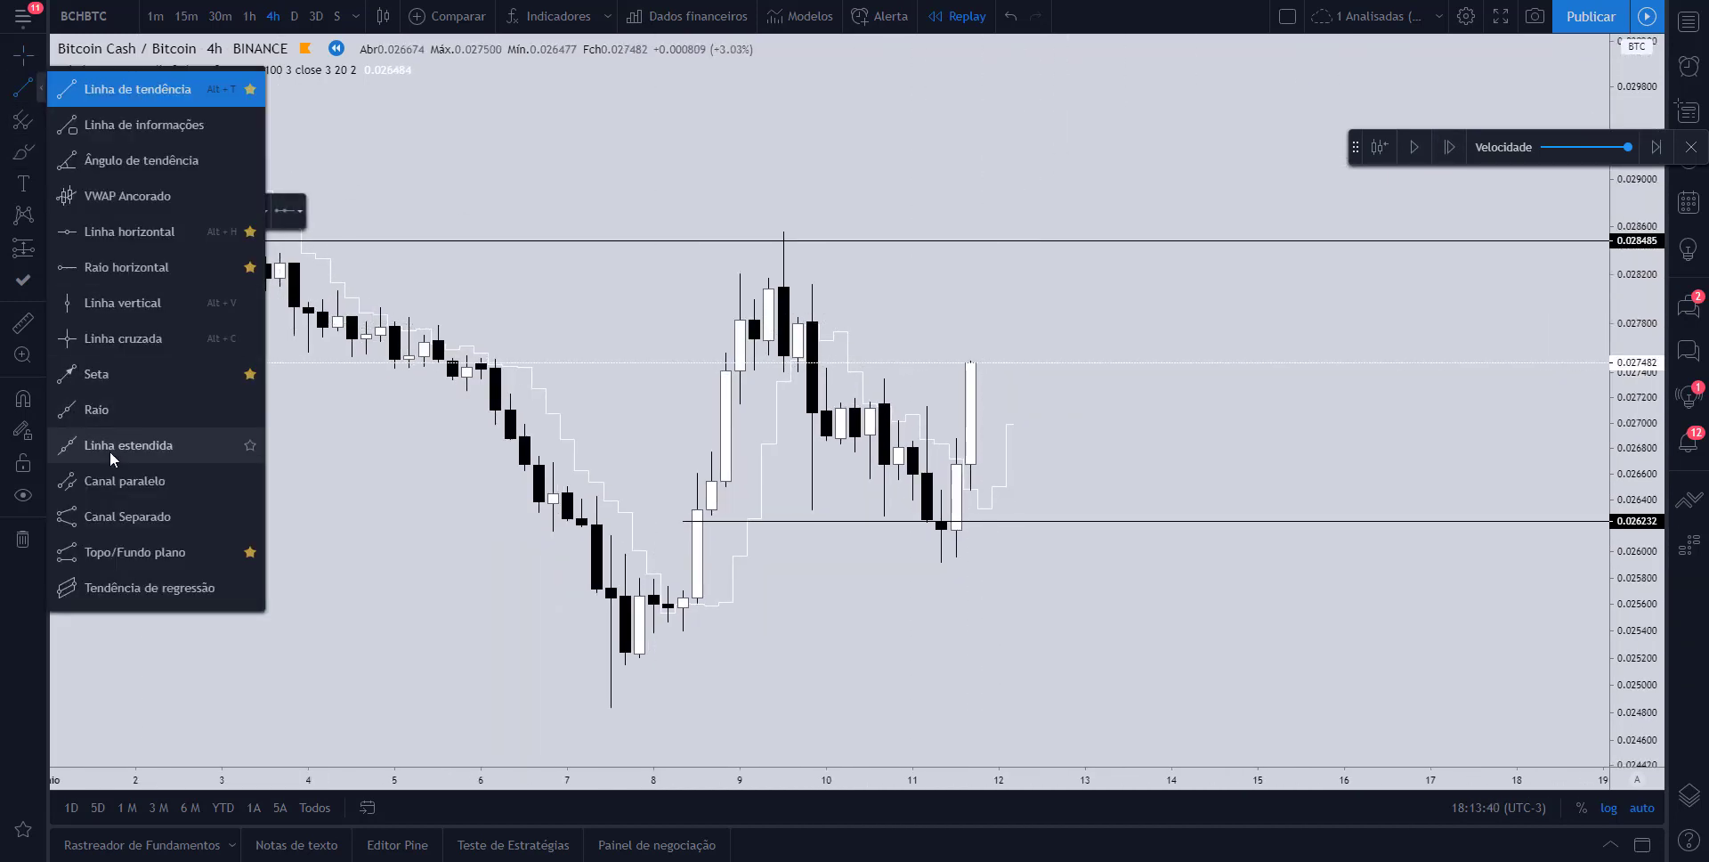
{"action": "left_click", "coordinate": [124, 481]}
{"action": "left_click", "coordinate": [784, 229]}
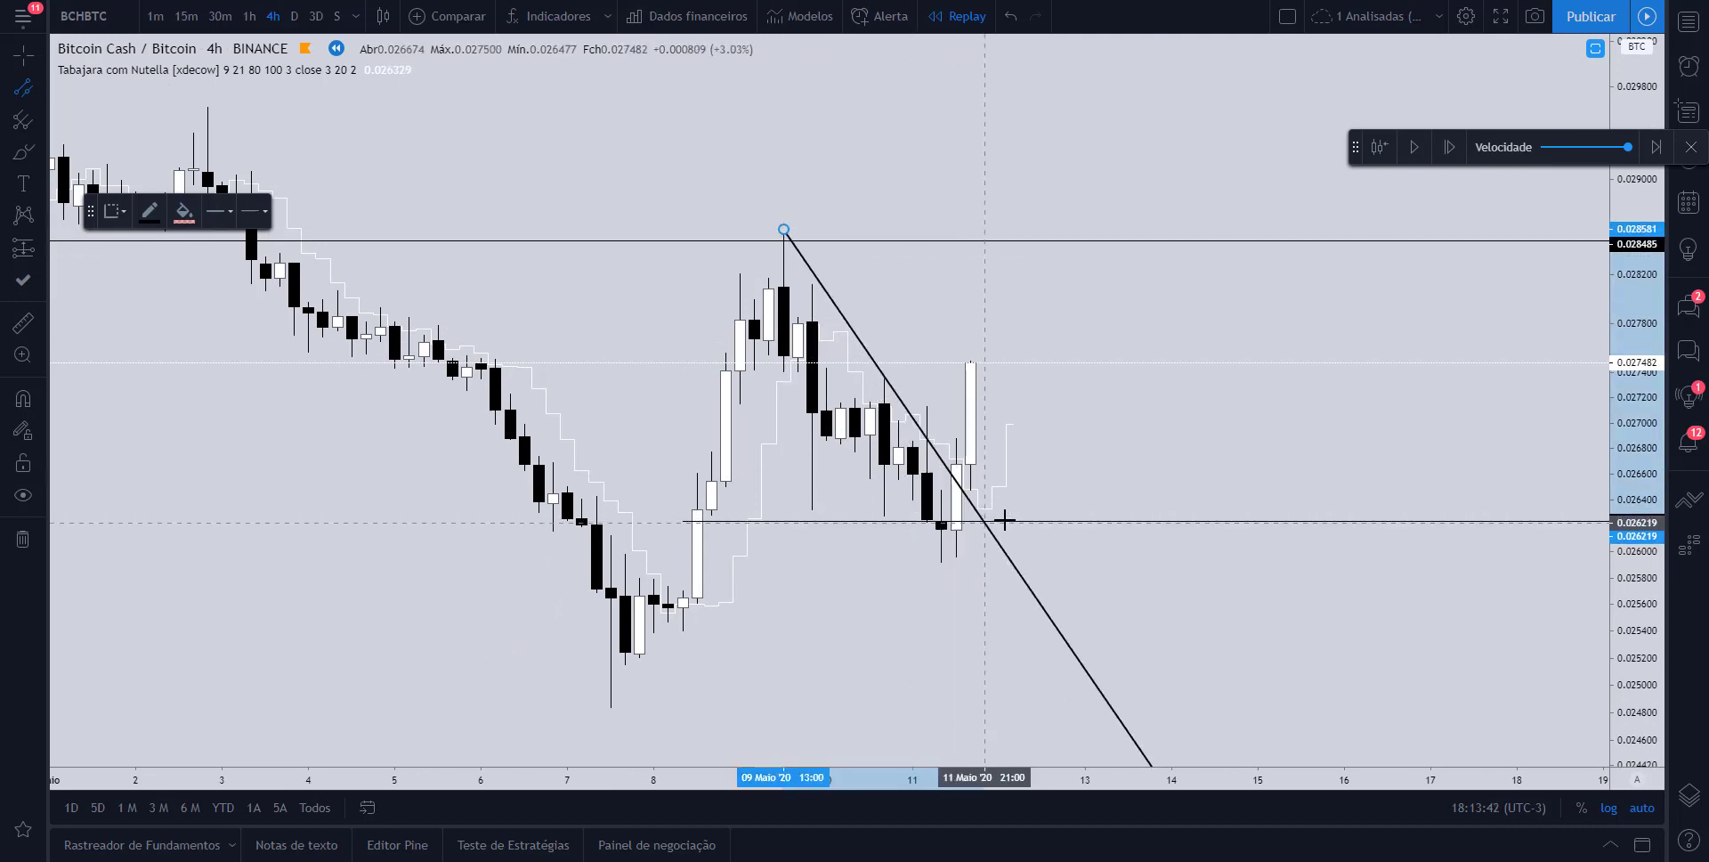
{"action": "left_click", "coordinate": [998, 512]}
{"action": "left_click", "coordinate": [847, 500]}
{"action": "scroll", "coordinate": [1441, 547], "scroll_direction": "down", "scroll_amount": 2}
{"action": "scroll", "coordinate": [1342, 490], "scroll_direction": "up", "scroll_amount": 2}
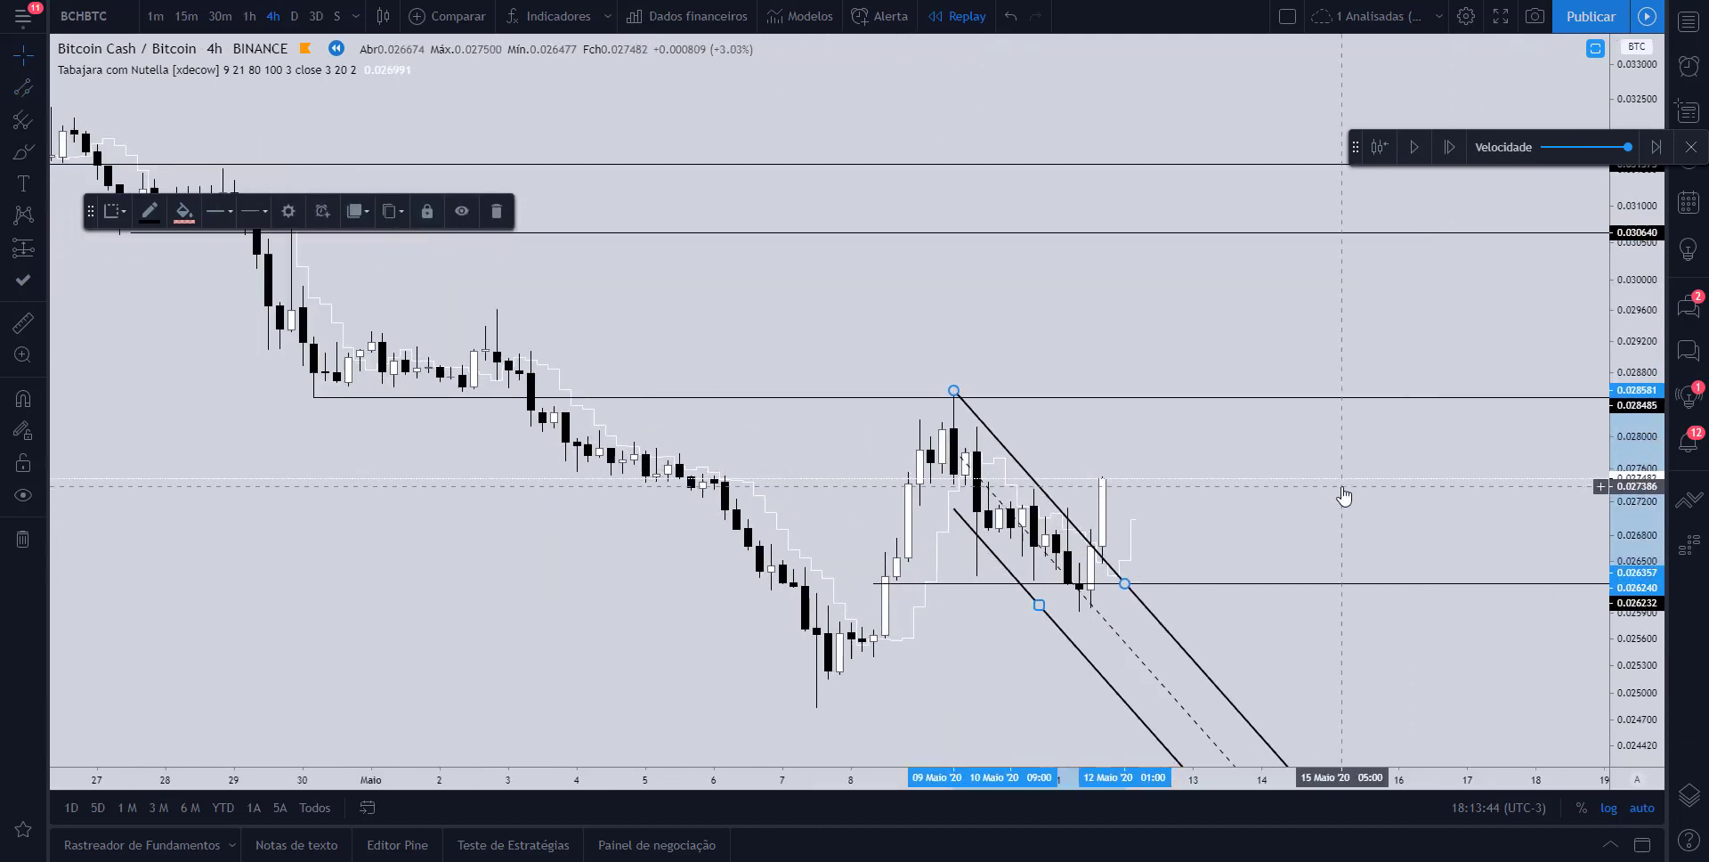
{"action": "key", "text": "Delete"}
Try two descending trend lines from 9 May along the highs and lows of the pullback, and delete both
{"action": "left_click", "coordinate": [44, 91]}
{"action": "left_click", "coordinate": [63, 89]}
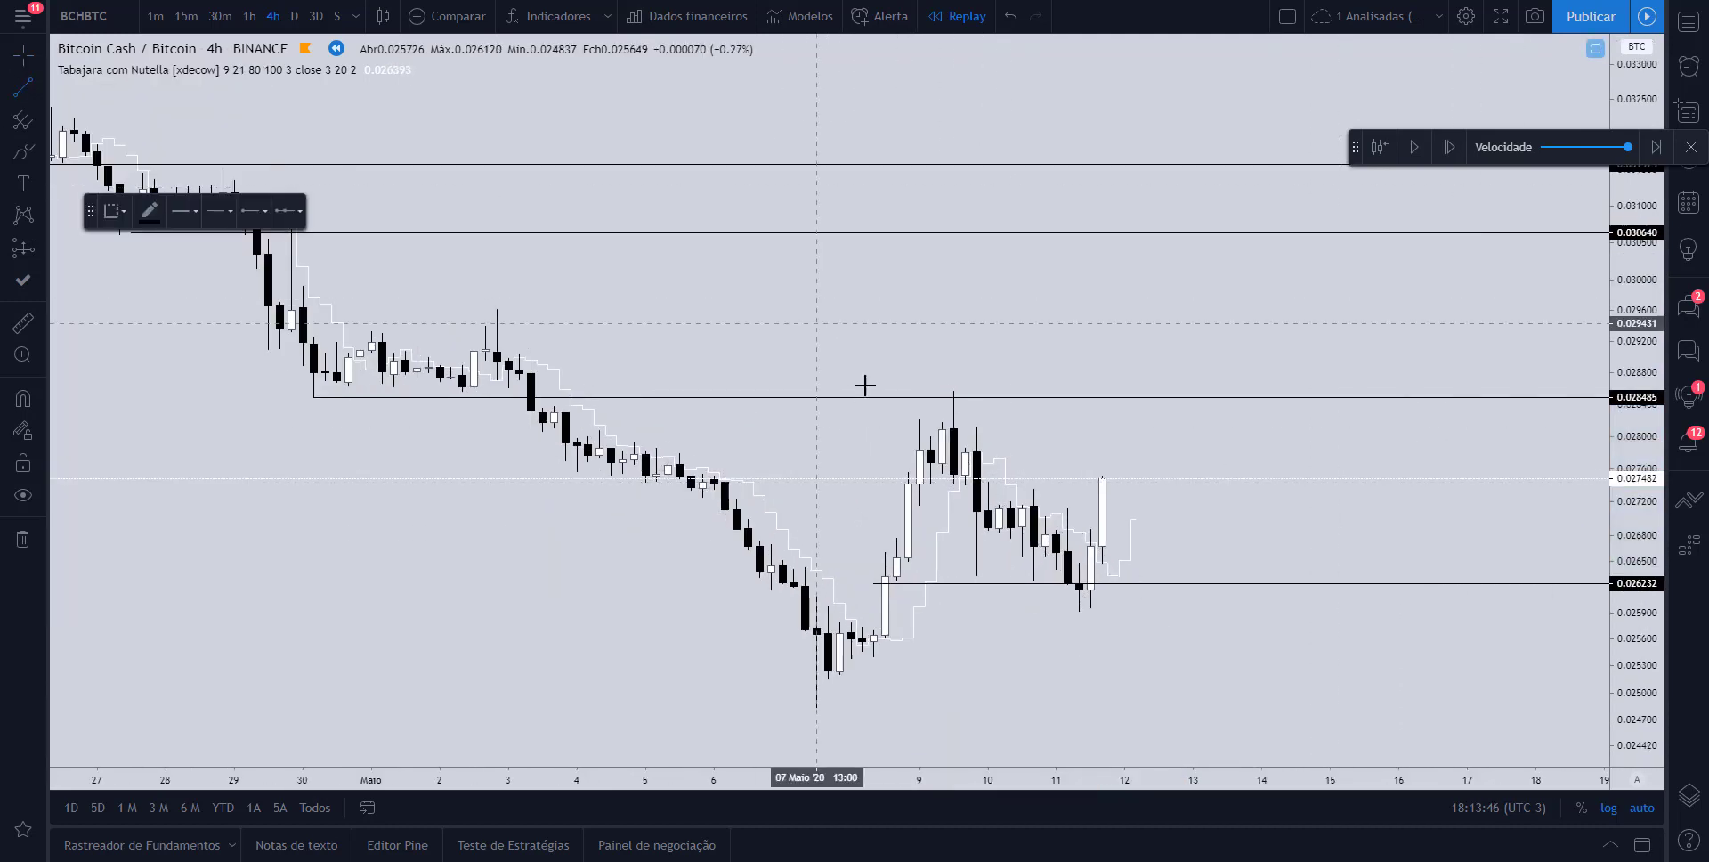
{"action": "left_click", "coordinate": [953, 394]}
{"action": "left_click", "coordinate": [1079, 532]}
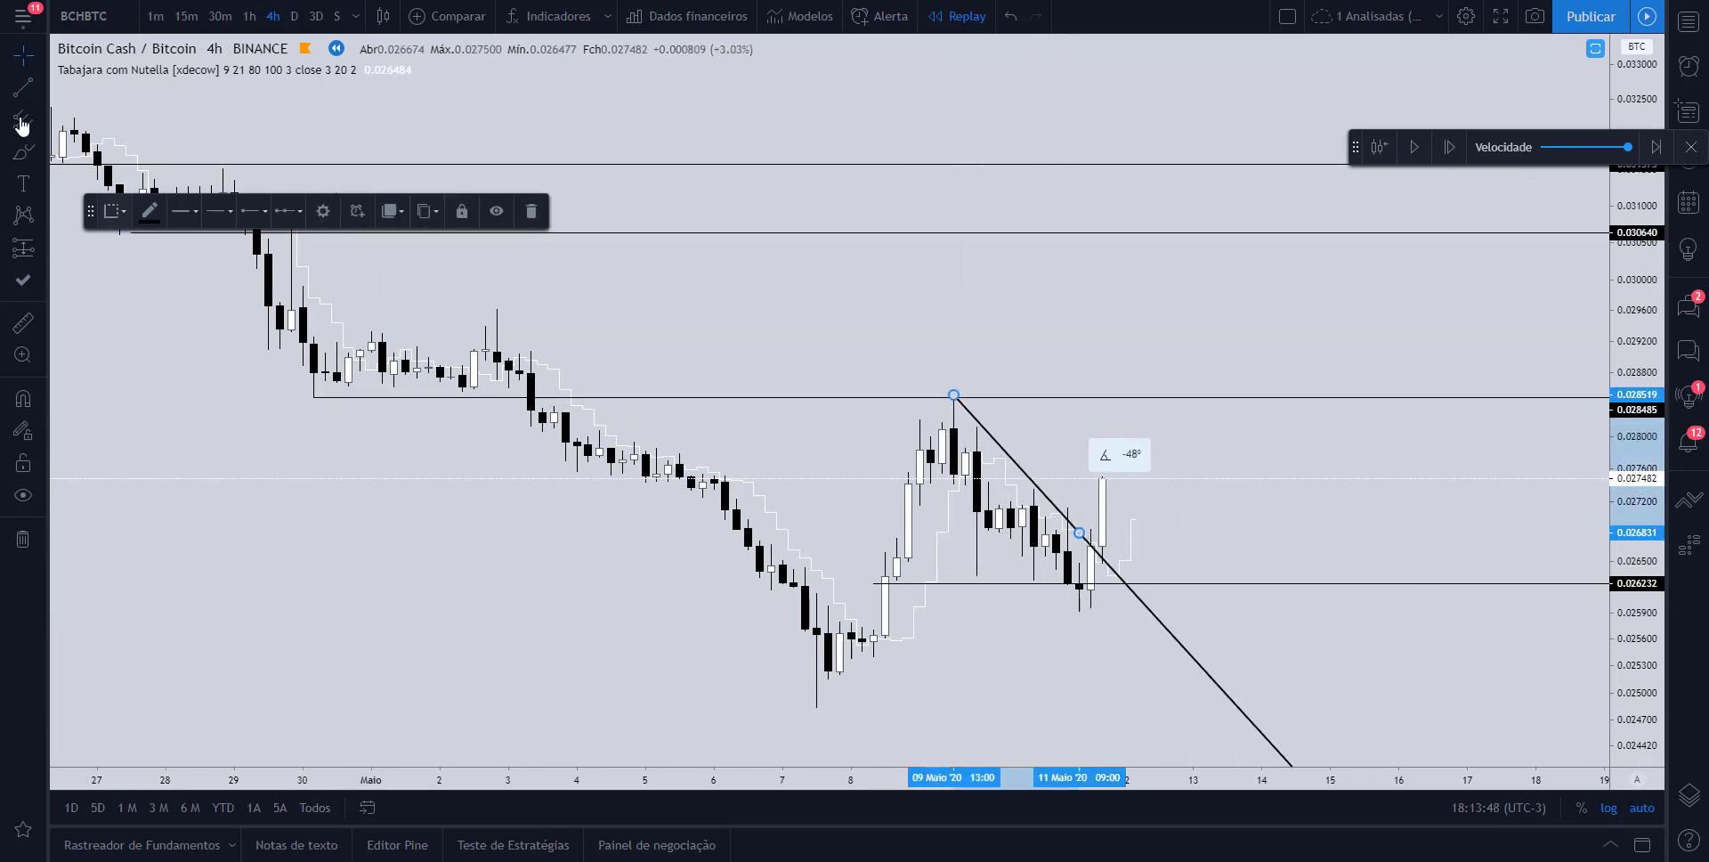
{"action": "left_click", "coordinate": [24, 86]}
{"action": "left_click", "coordinate": [919, 507]}
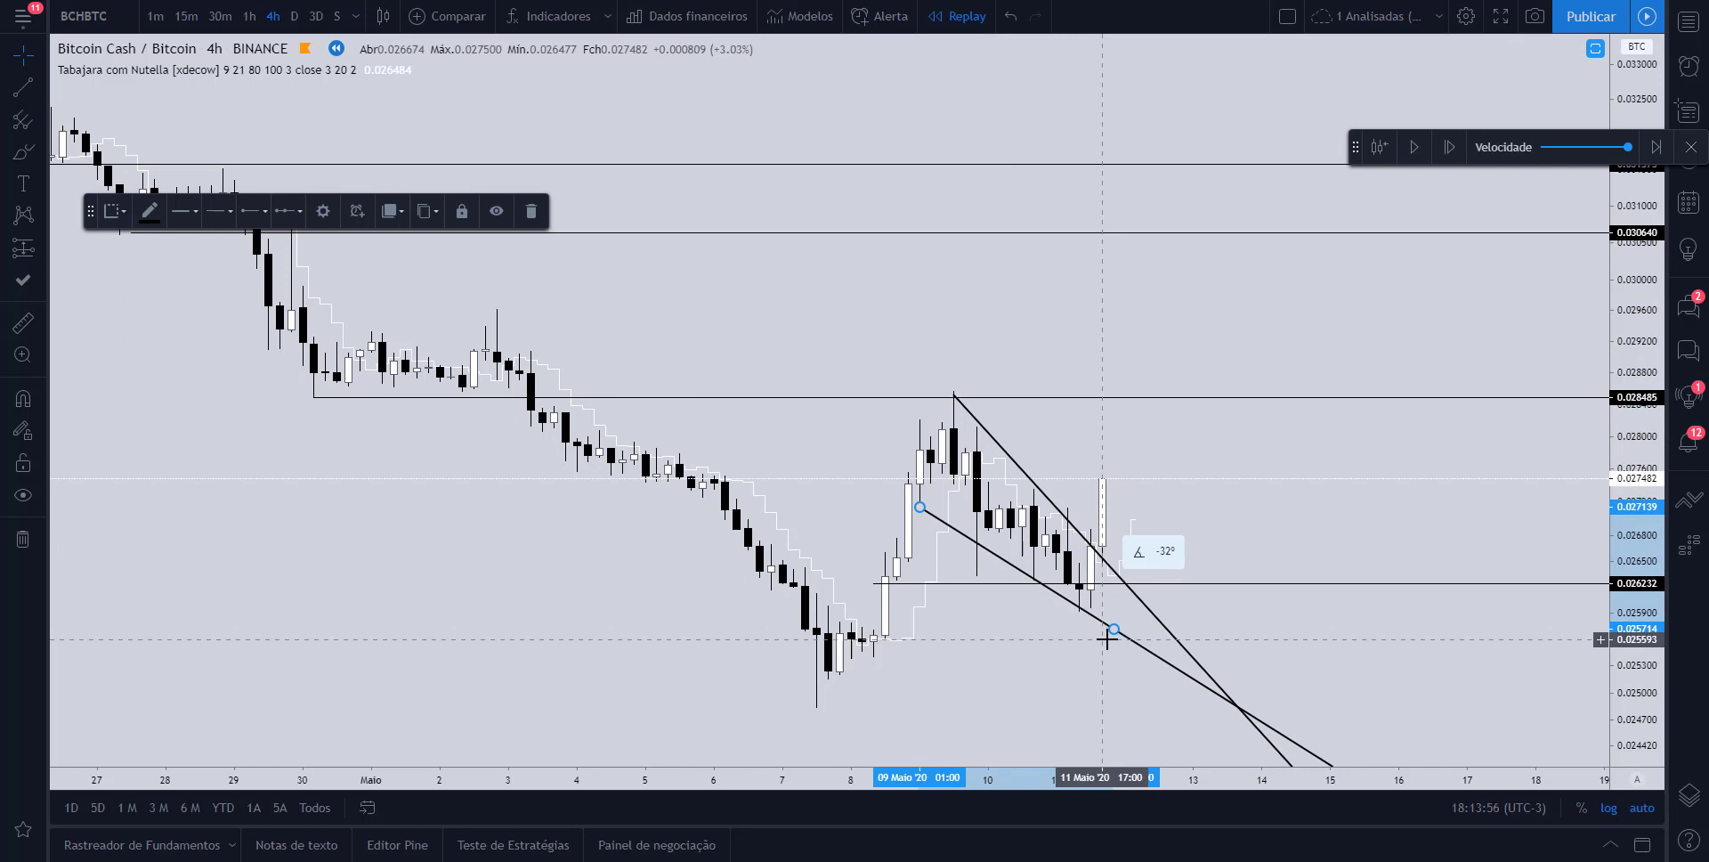
{"action": "left_click", "coordinate": [1107, 639]}
{"action": "left_click", "coordinate": [1055, 509]}
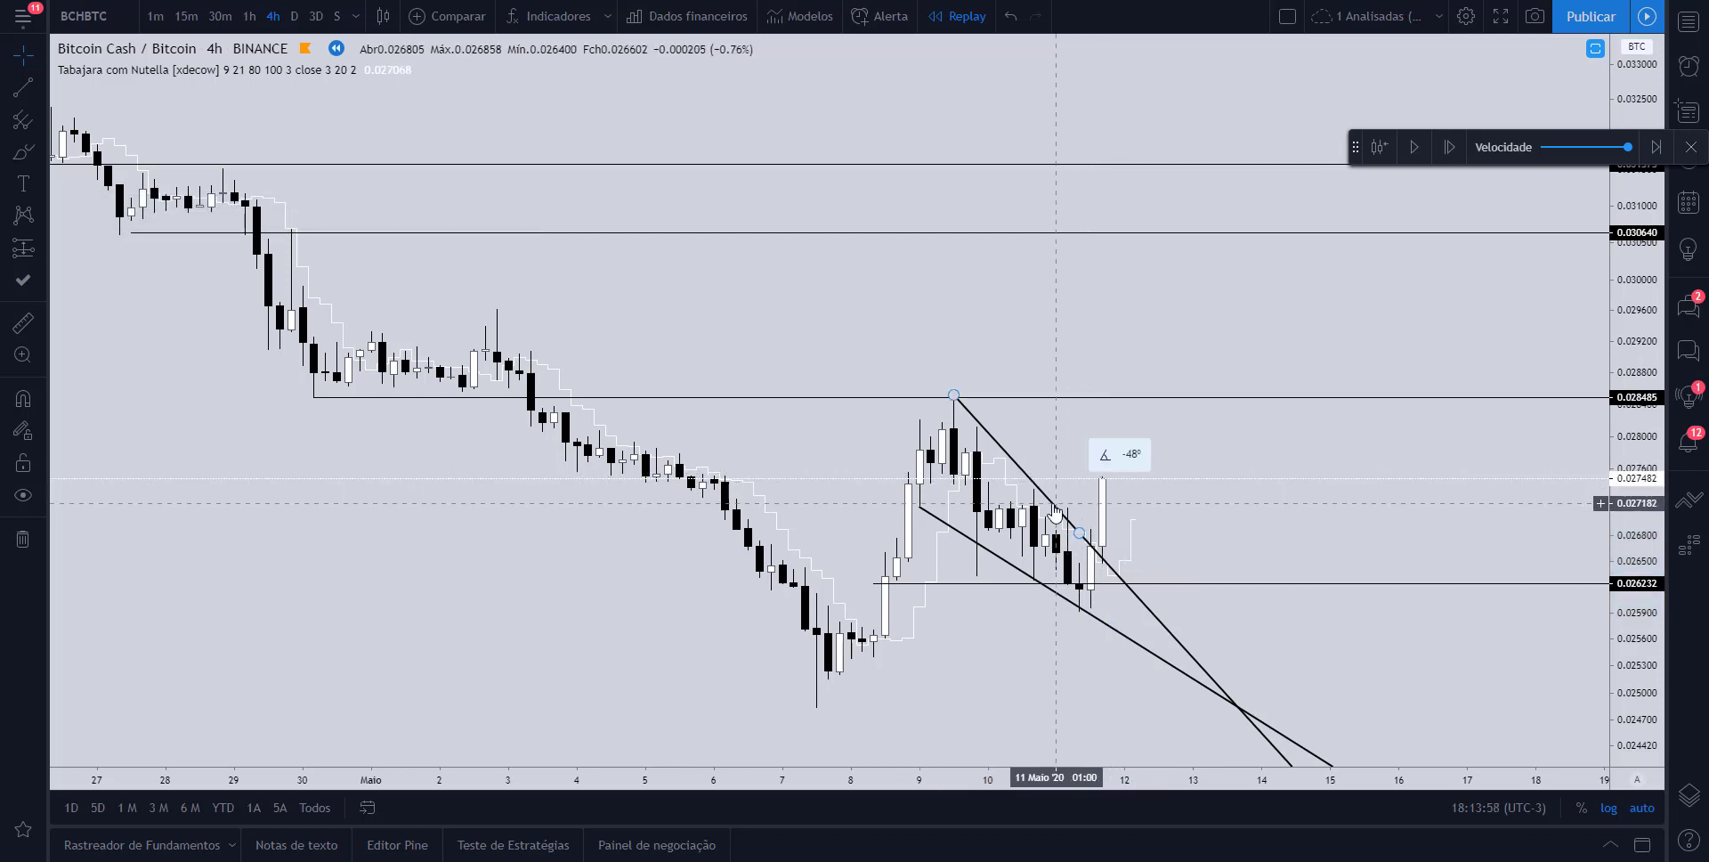
{"action": "key", "text": "Delete"}
{"action": "left_click", "coordinate": [1069, 610]}
{"action": "key", "text": "Delete"}
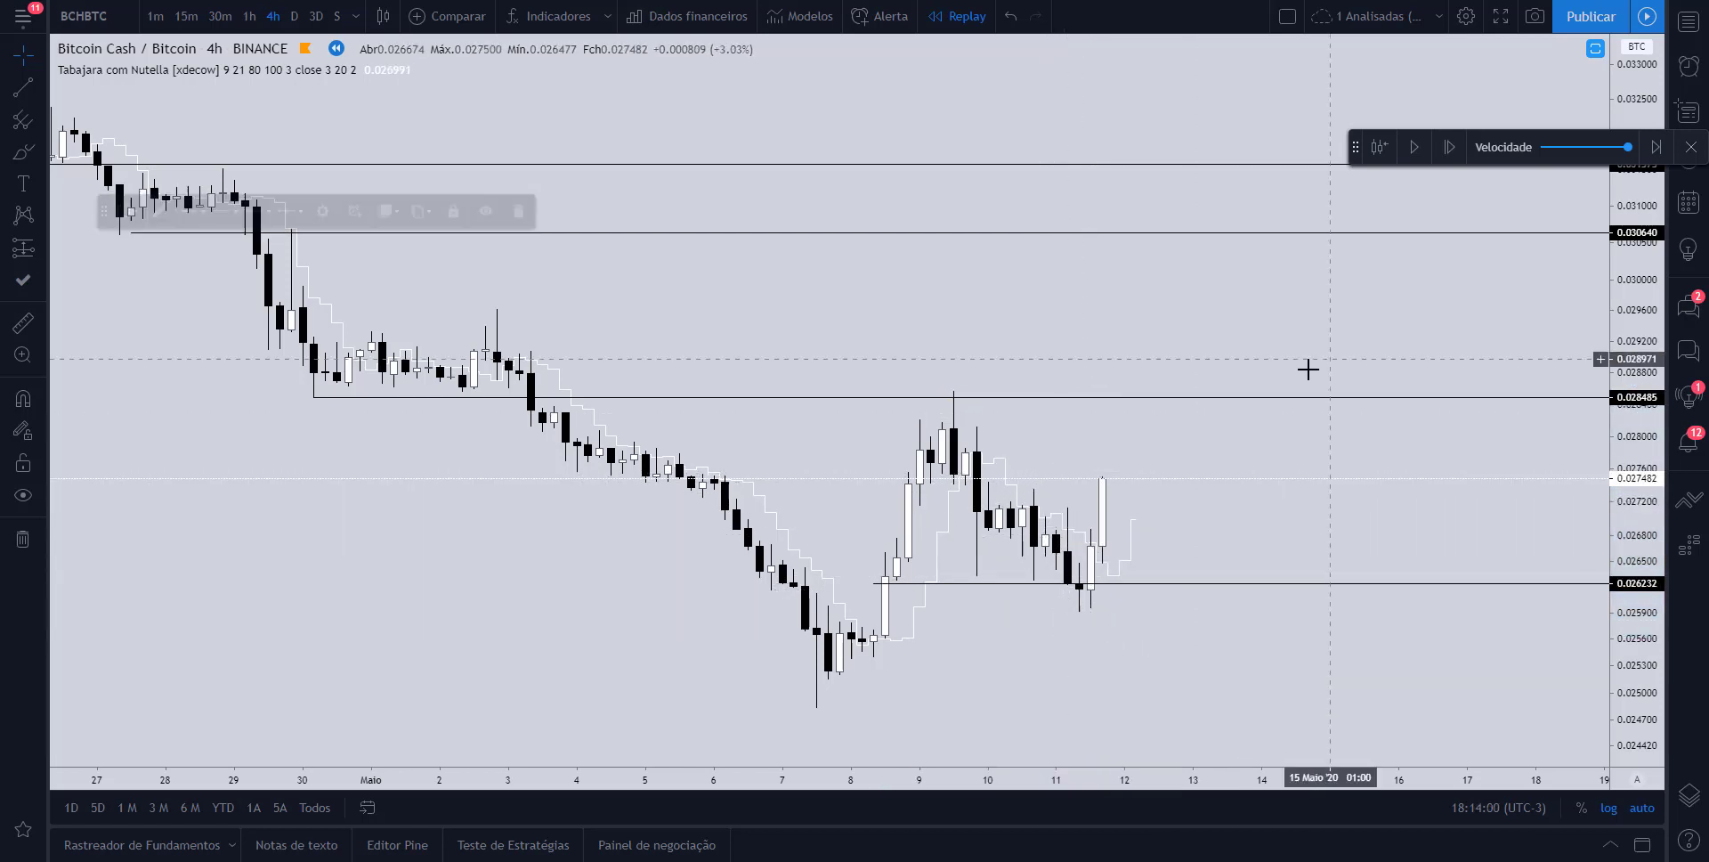
Place a long position on the 11 May 17:00 candle with entry at its 0.027482 close and stop at 0.025958
{"action": "left_click", "coordinate": [23, 249]}
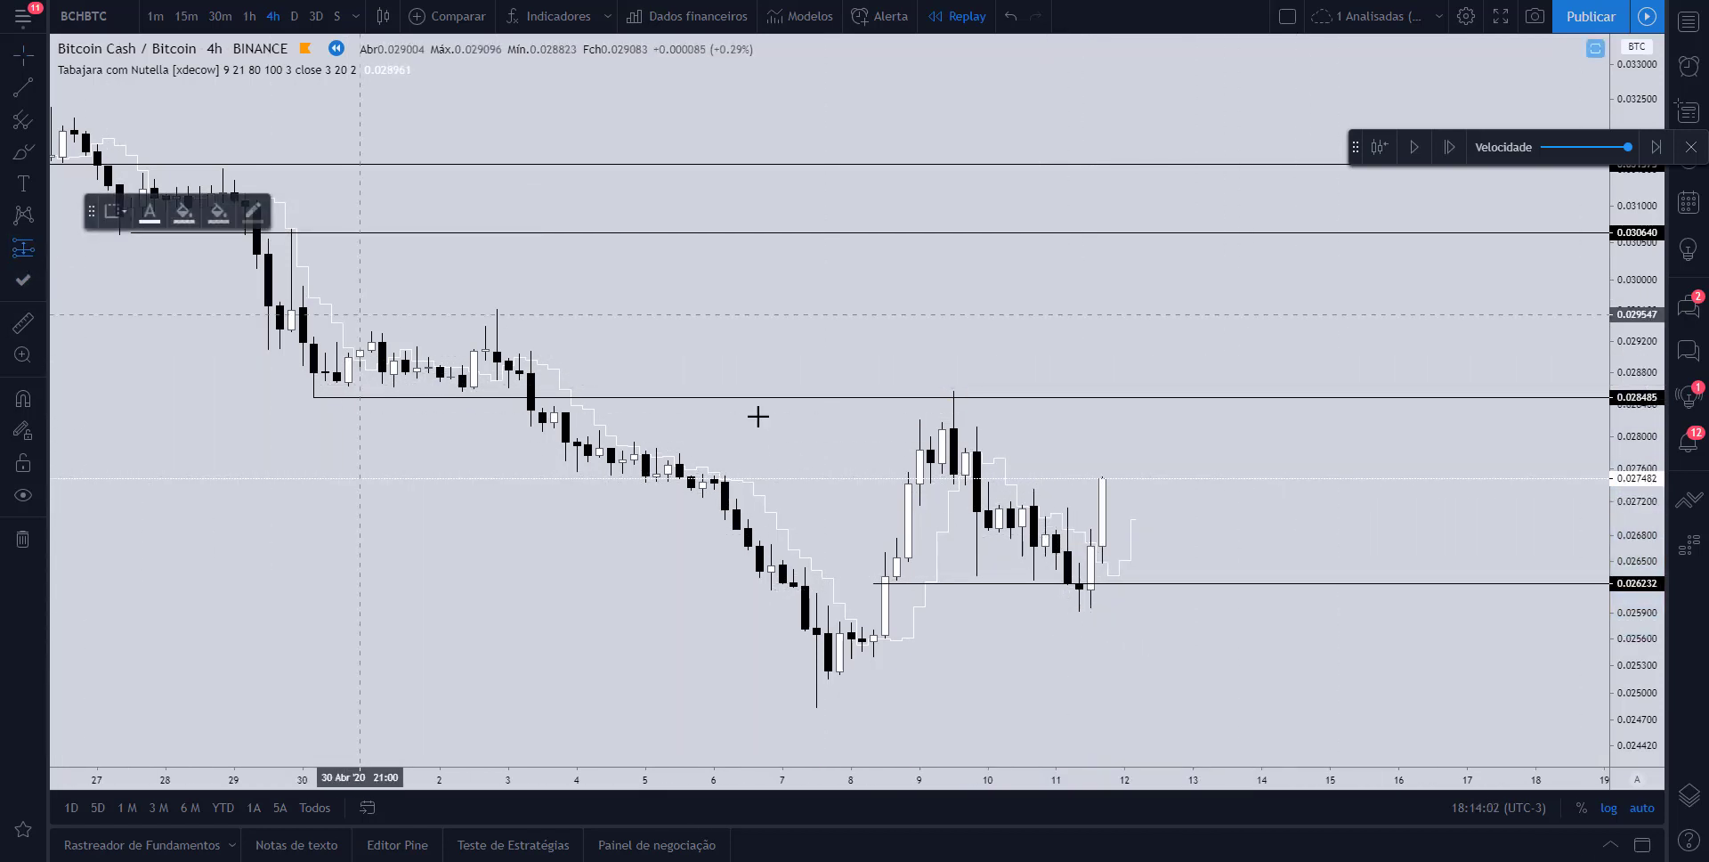
{"action": "key", "text": "ctrl"}
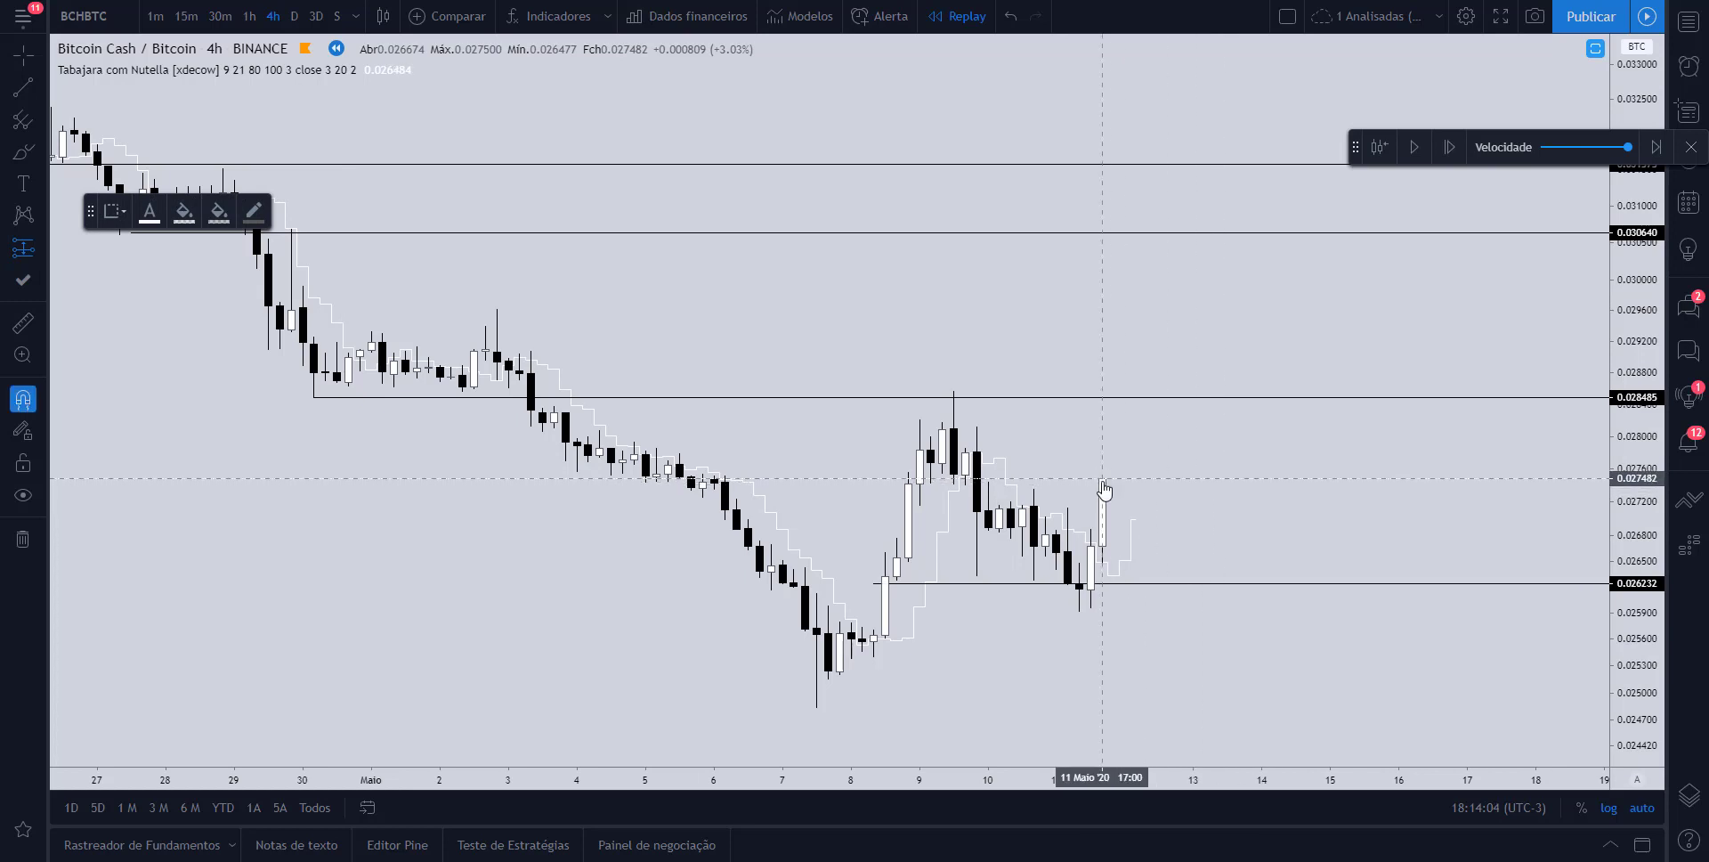
{"action": "left_click", "coordinate": [1102, 480]}
{"action": "left_click_drag", "start_coordinate": [1101, 606], "coordinate": [1094, 623]}
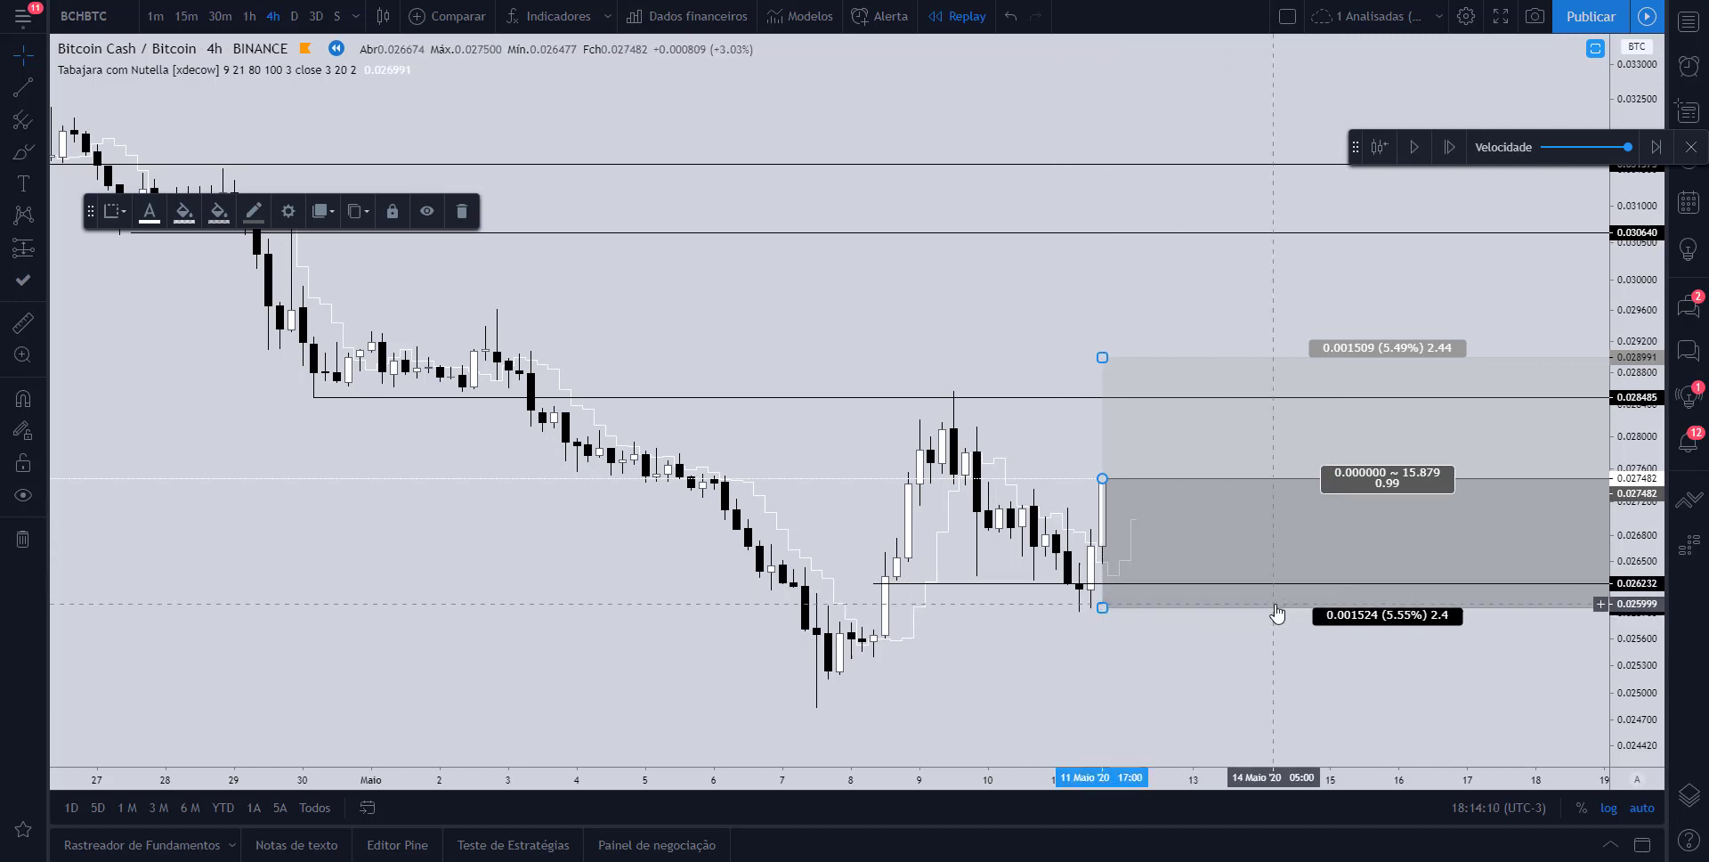
Draw a trend-based Fibonacci extension from the 7 May low to the 9 May high and the 11 May low
{"action": "left_click", "coordinate": [42, 118]}
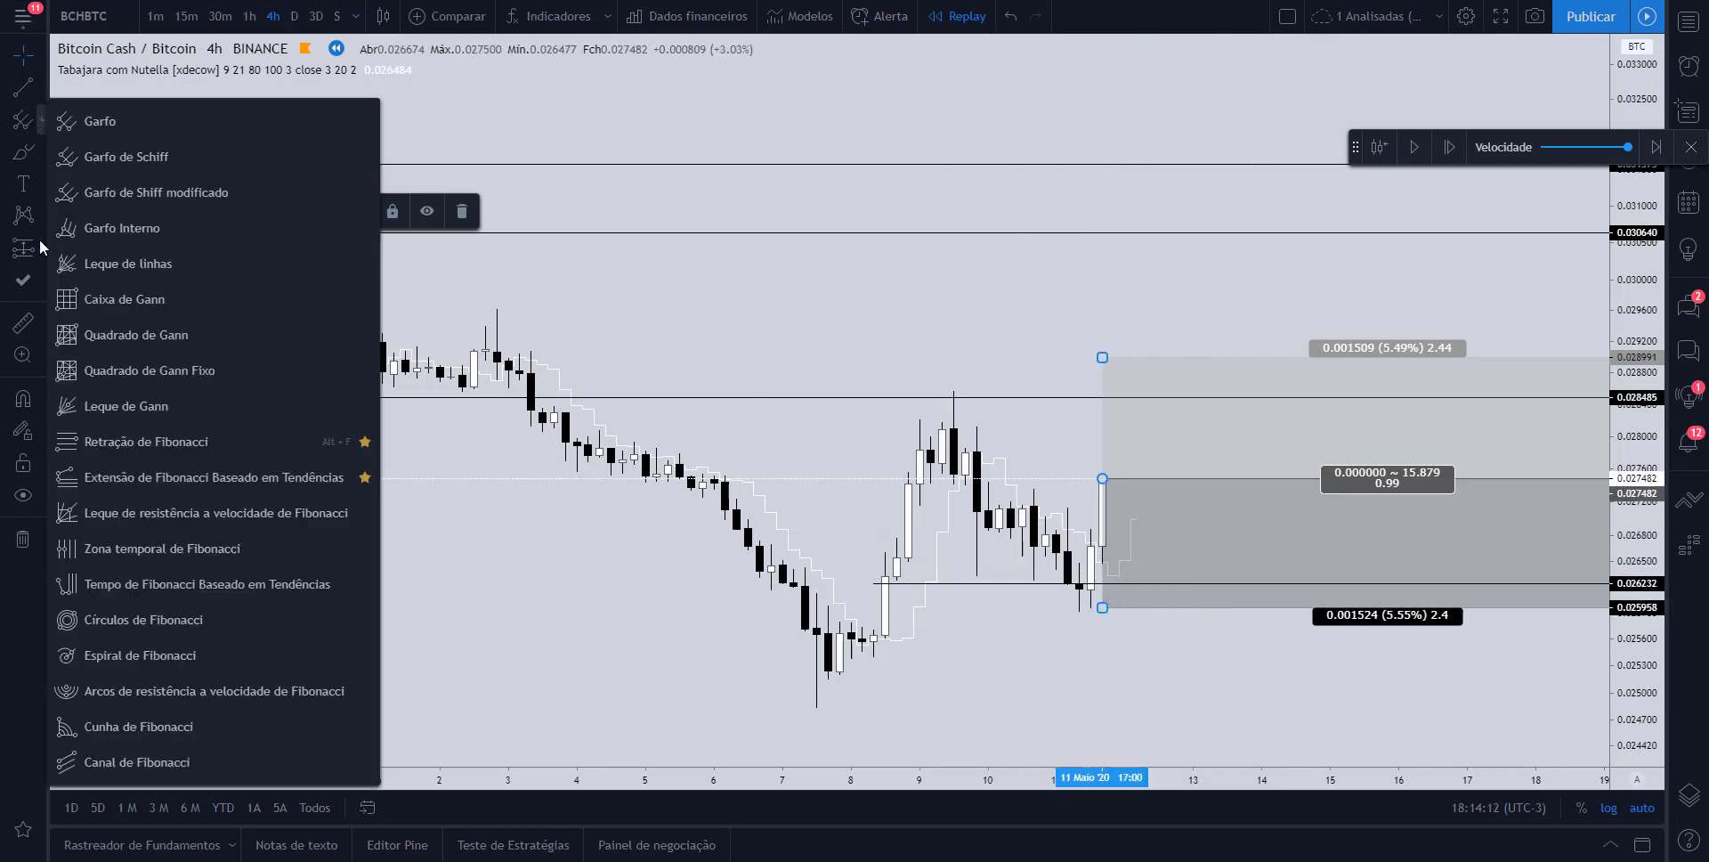
{"action": "left_click", "coordinate": [206, 477]}
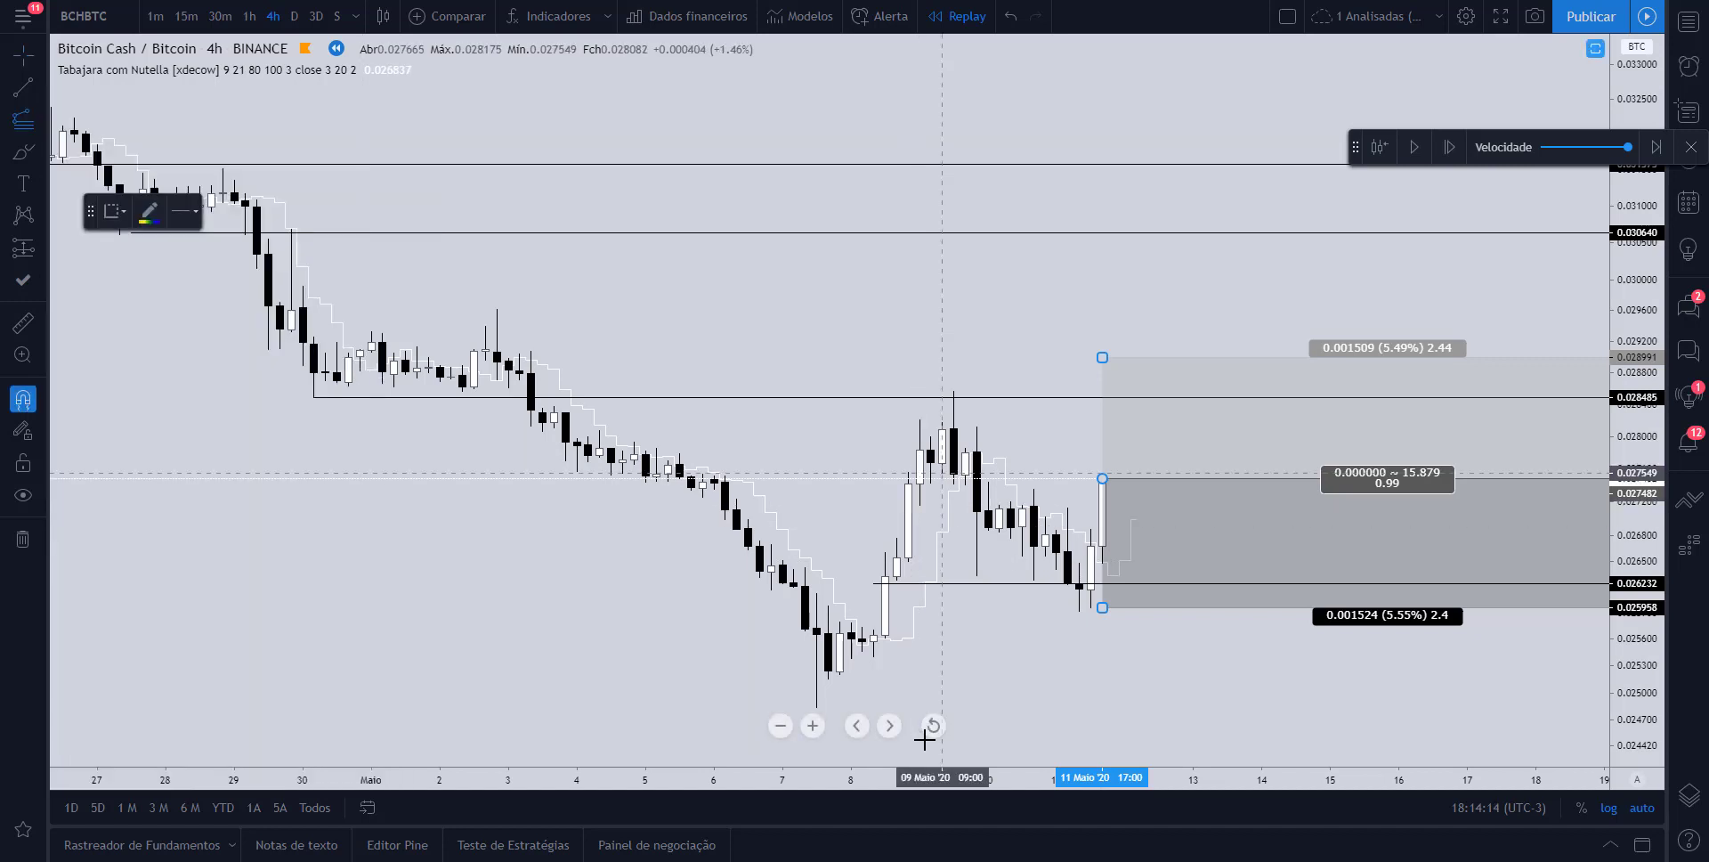
{"action": "left_click", "coordinate": [816, 706]}
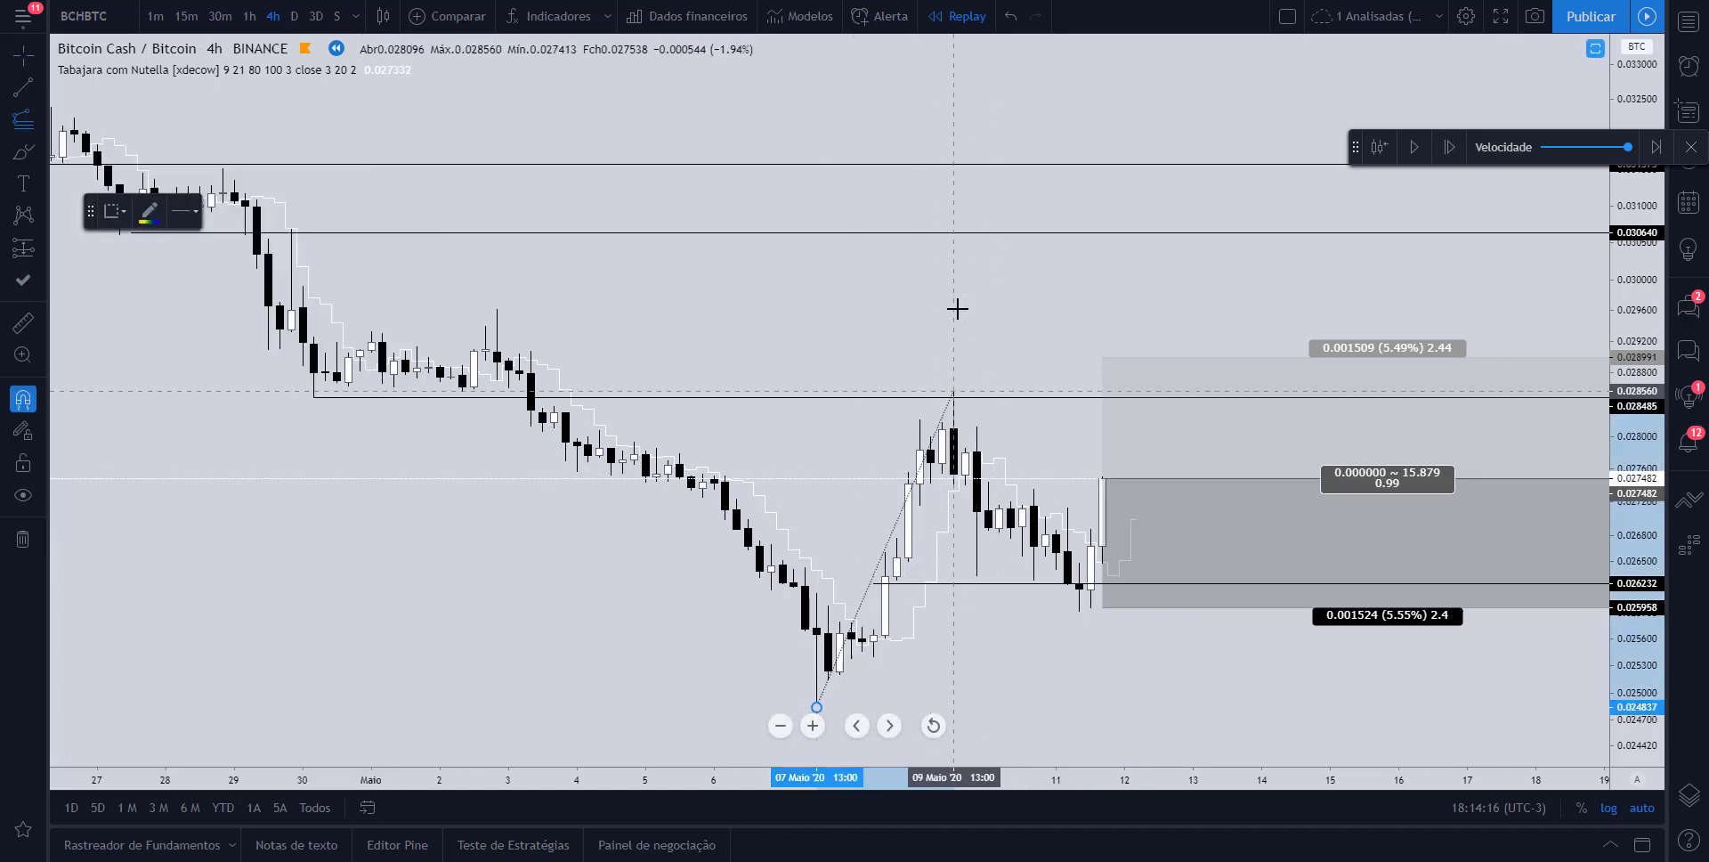
{"action": "left_click", "coordinate": [953, 390]}
{"action": "left_click", "coordinate": [1079, 612]}
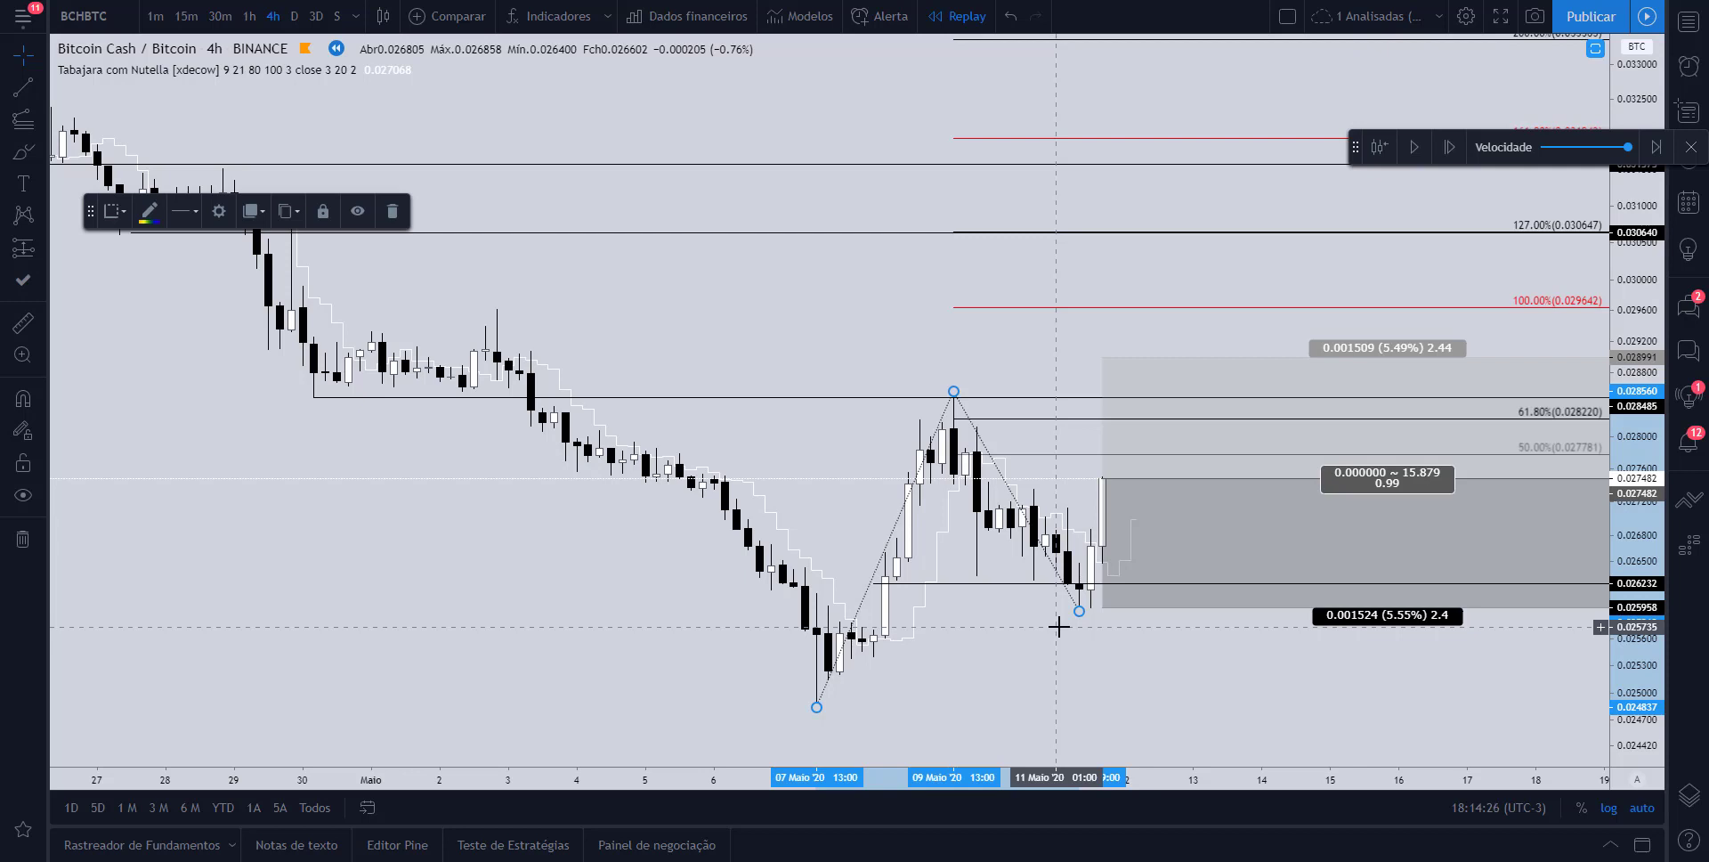
{"action": "left_click", "coordinate": [1058, 627]}
Raise the long position's target to 0.029667, near the 100% Fibonacci extension level
{"action": "left_click_drag", "start_coordinate": [811, 325], "coordinate": [756, 321]}
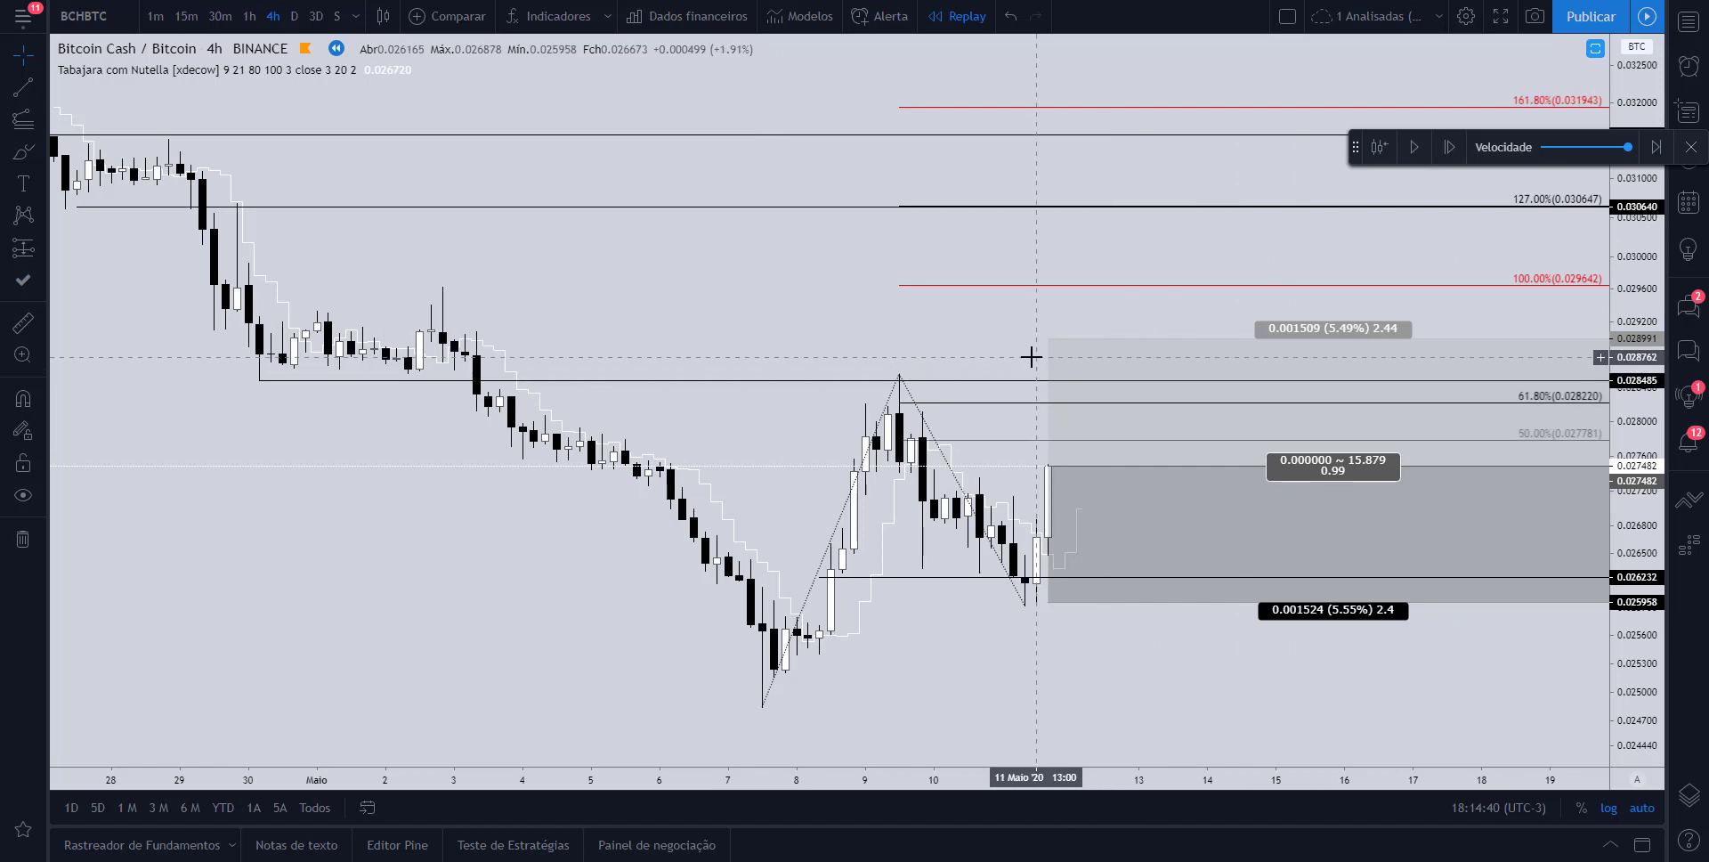
{"action": "left_click_drag", "start_coordinate": [1049, 335], "coordinate": [1049, 283]}
{"action": "scroll", "coordinate": [1077, 374], "scroll_direction": "up", "scroll_amount": 1}
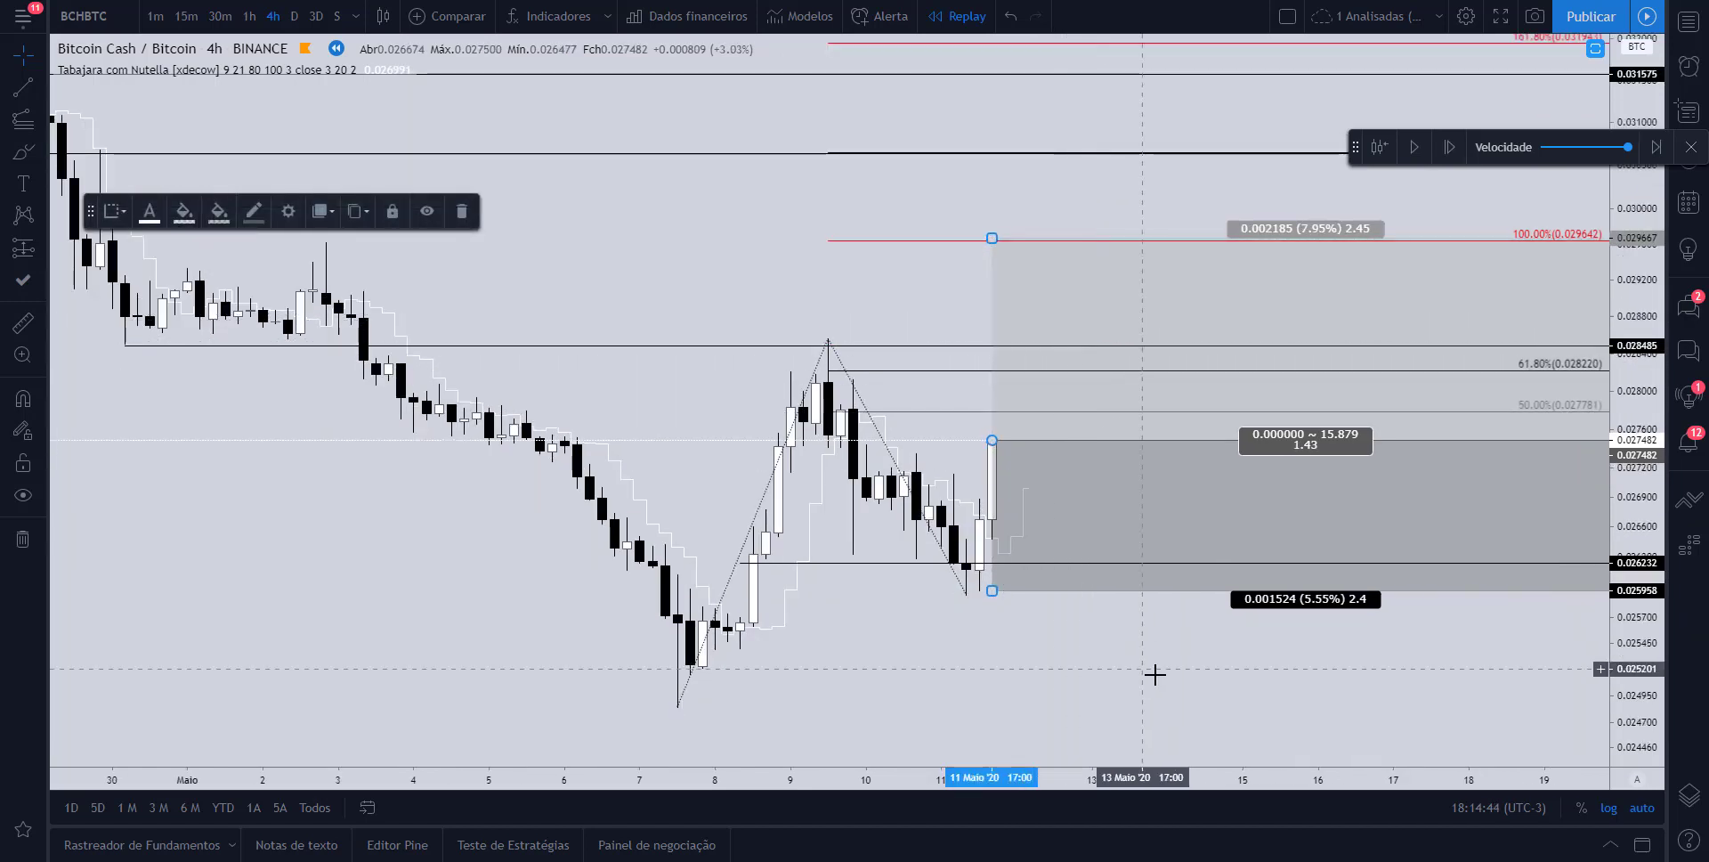
{"action": "left_click", "coordinate": [1152, 675]}
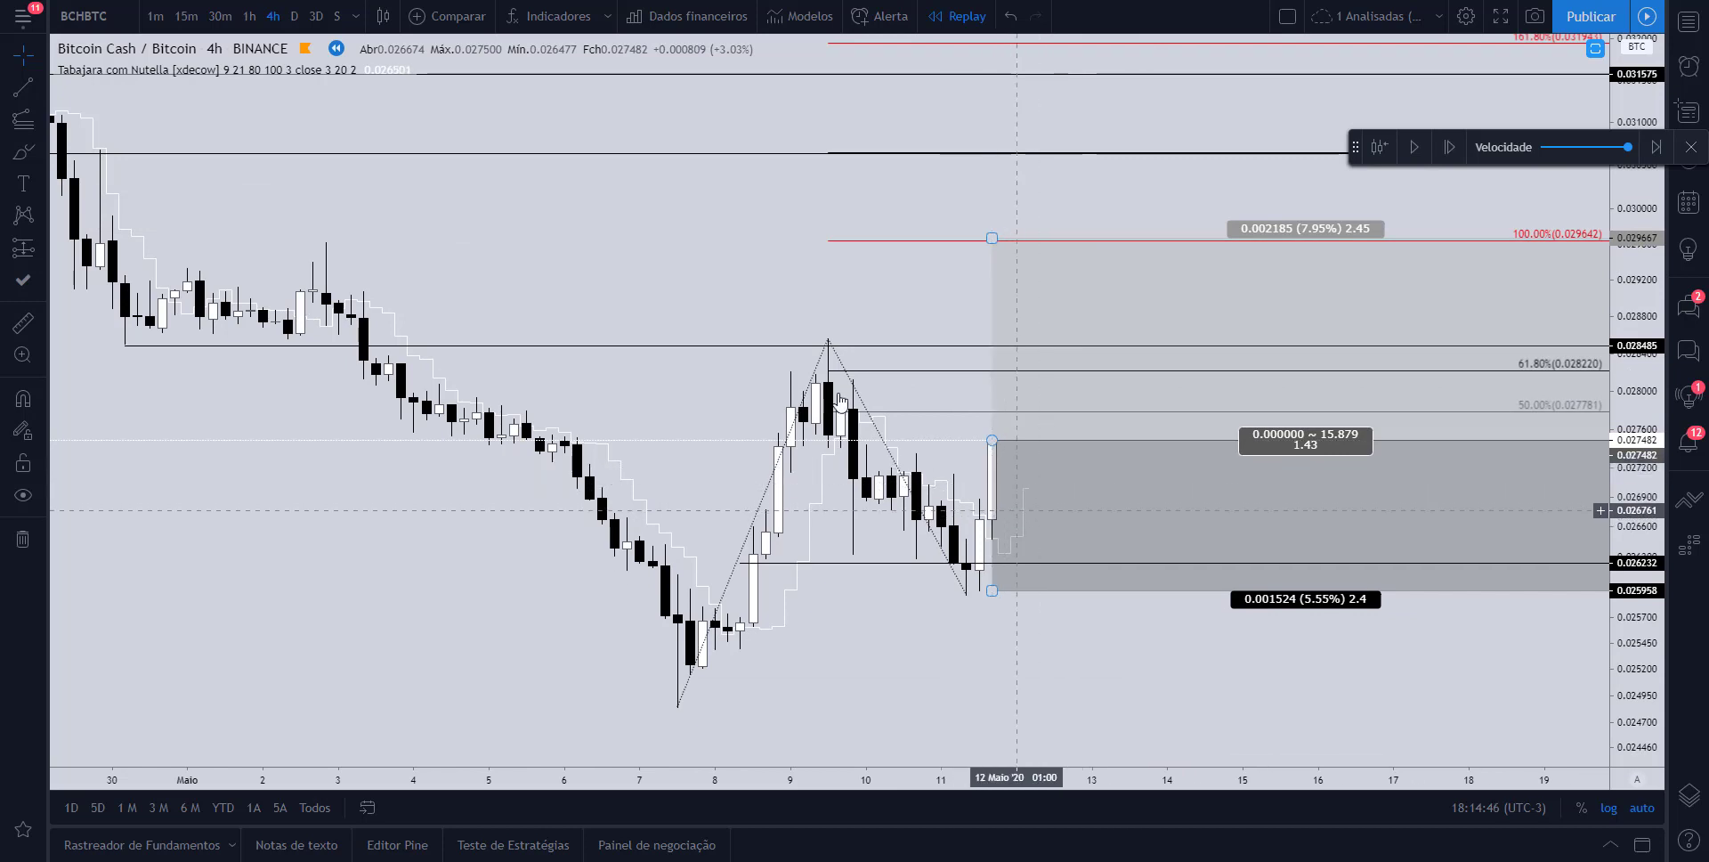
Advance the replay by one candle and lower the long position's entry to 0.026913
{"action": "left_click", "coordinate": [1451, 148]}
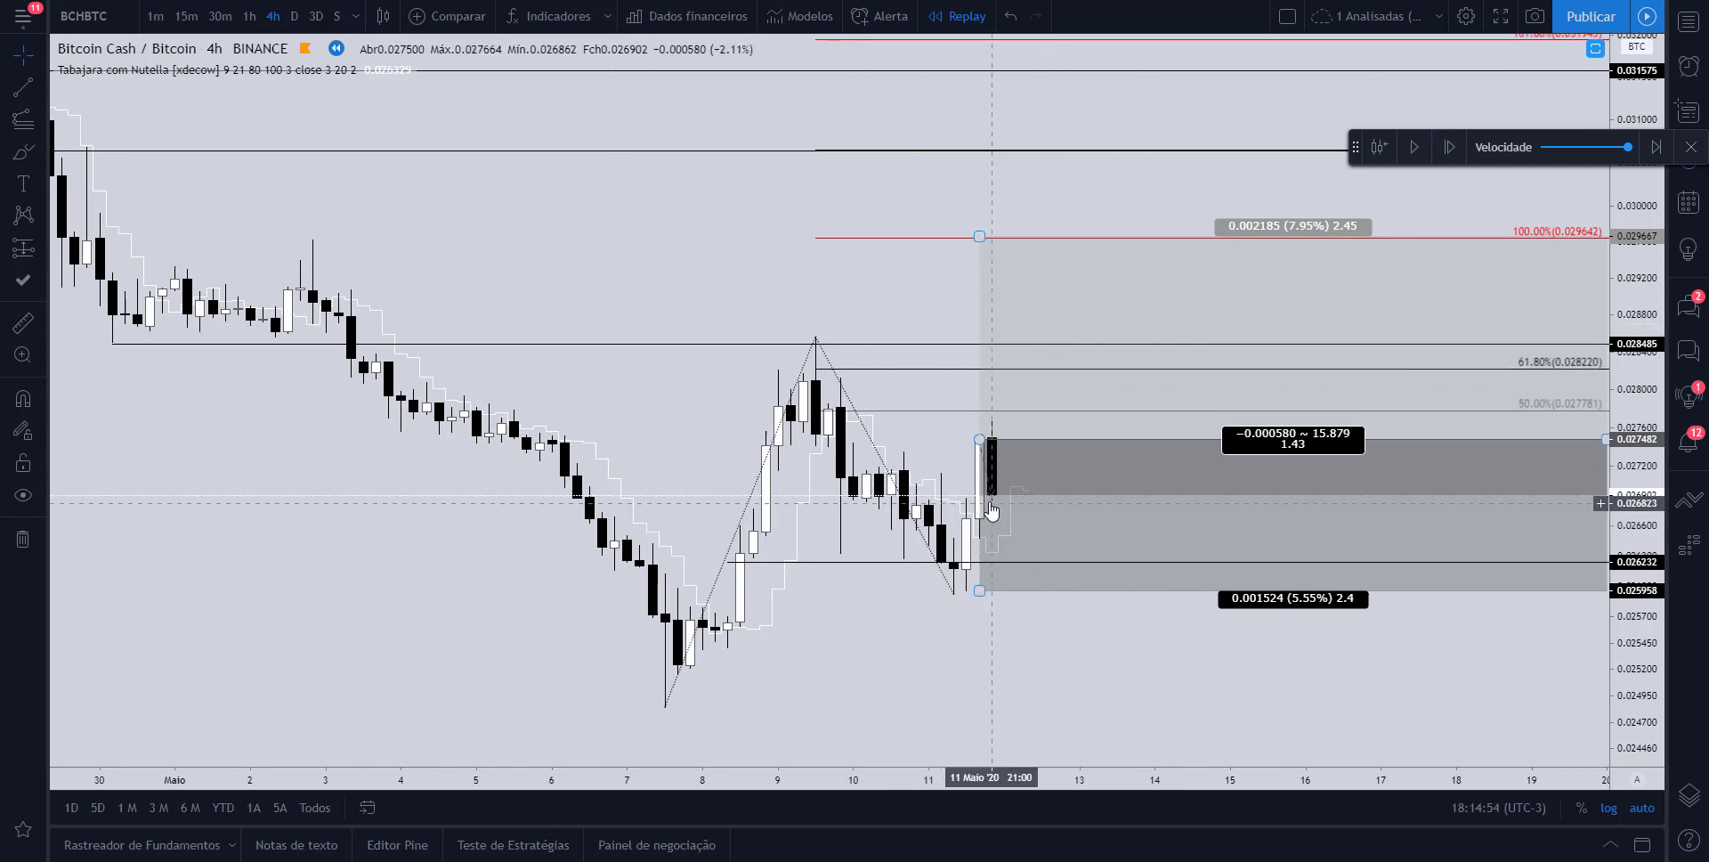
{"action": "left_click_drag", "start_coordinate": [979, 439], "coordinate": [979, 494]}
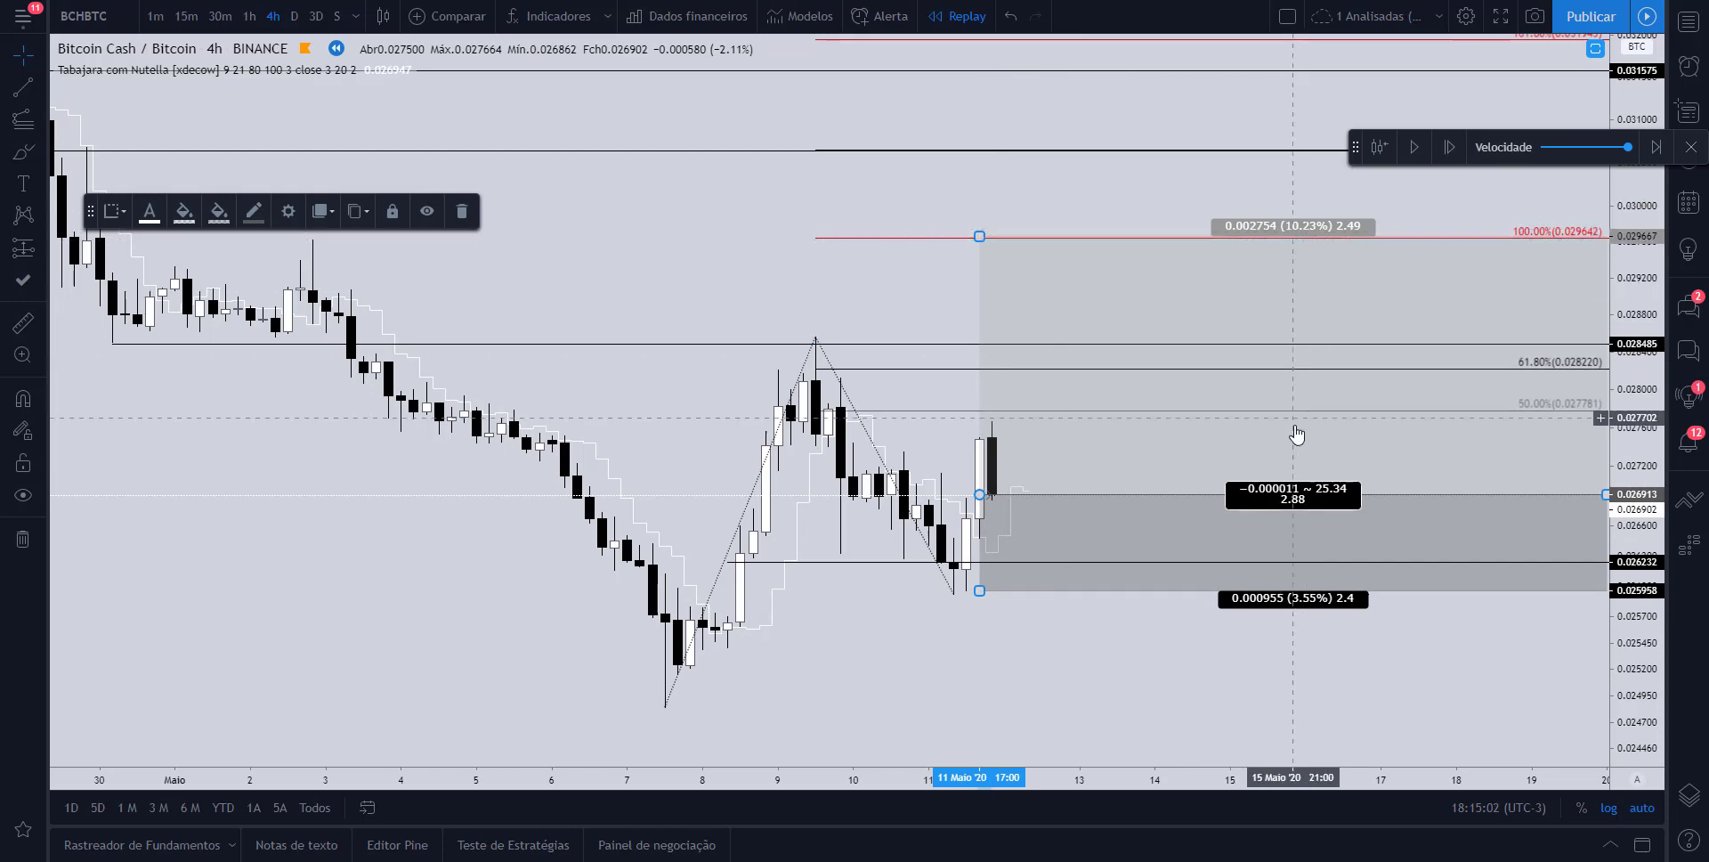
{"action": "scroll", "coordinate": [1290, 501], "scroll_direction": "up", "scroll_amount": 2}
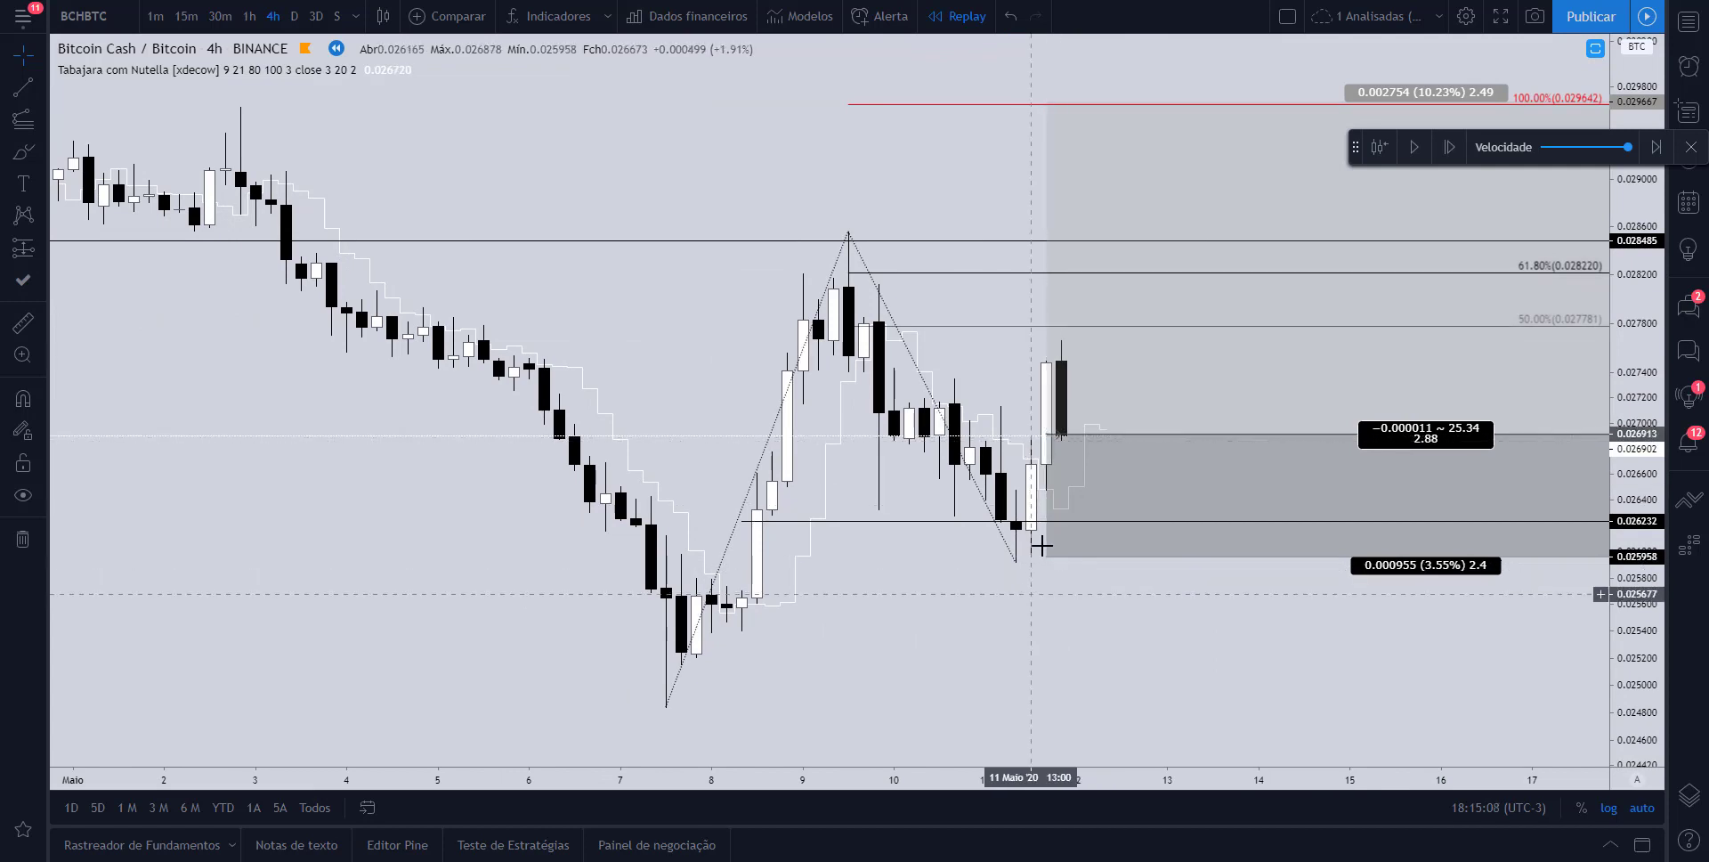
{"action": "left_click", "coordinate": [1103, 409]}
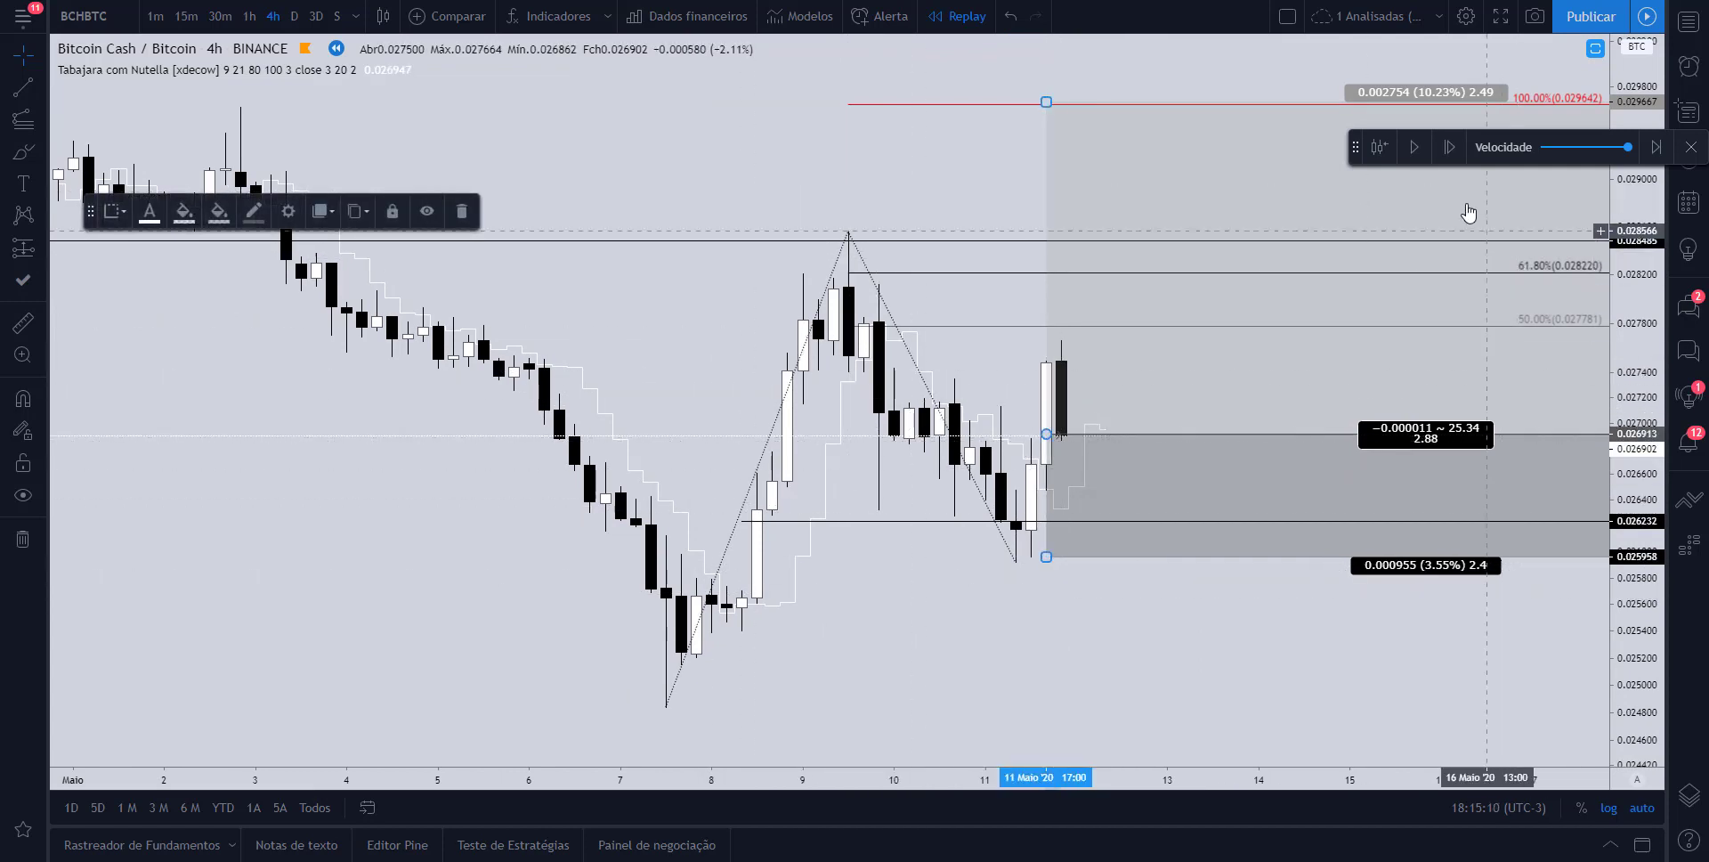
Advance the replay by three candles to follow the price after the long entry
{"action": "left_click", "coordinate": [1450, 145]}
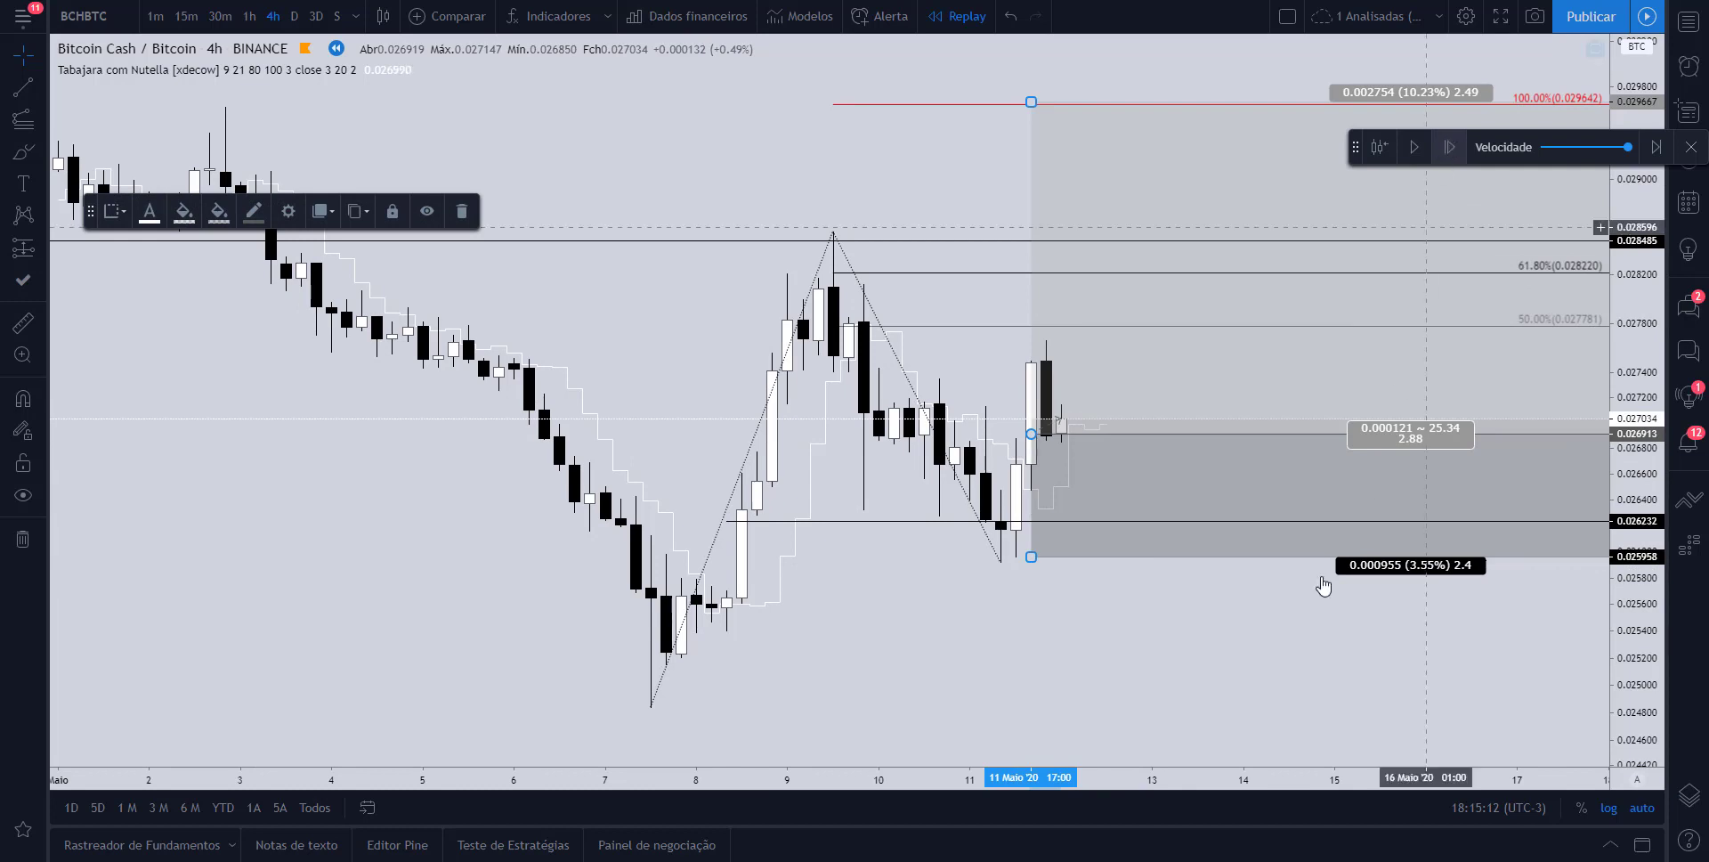
{"action": "scroll", "coordinate": [1122, 534], "scroll_direction": "right", "scroll_amount": 3}
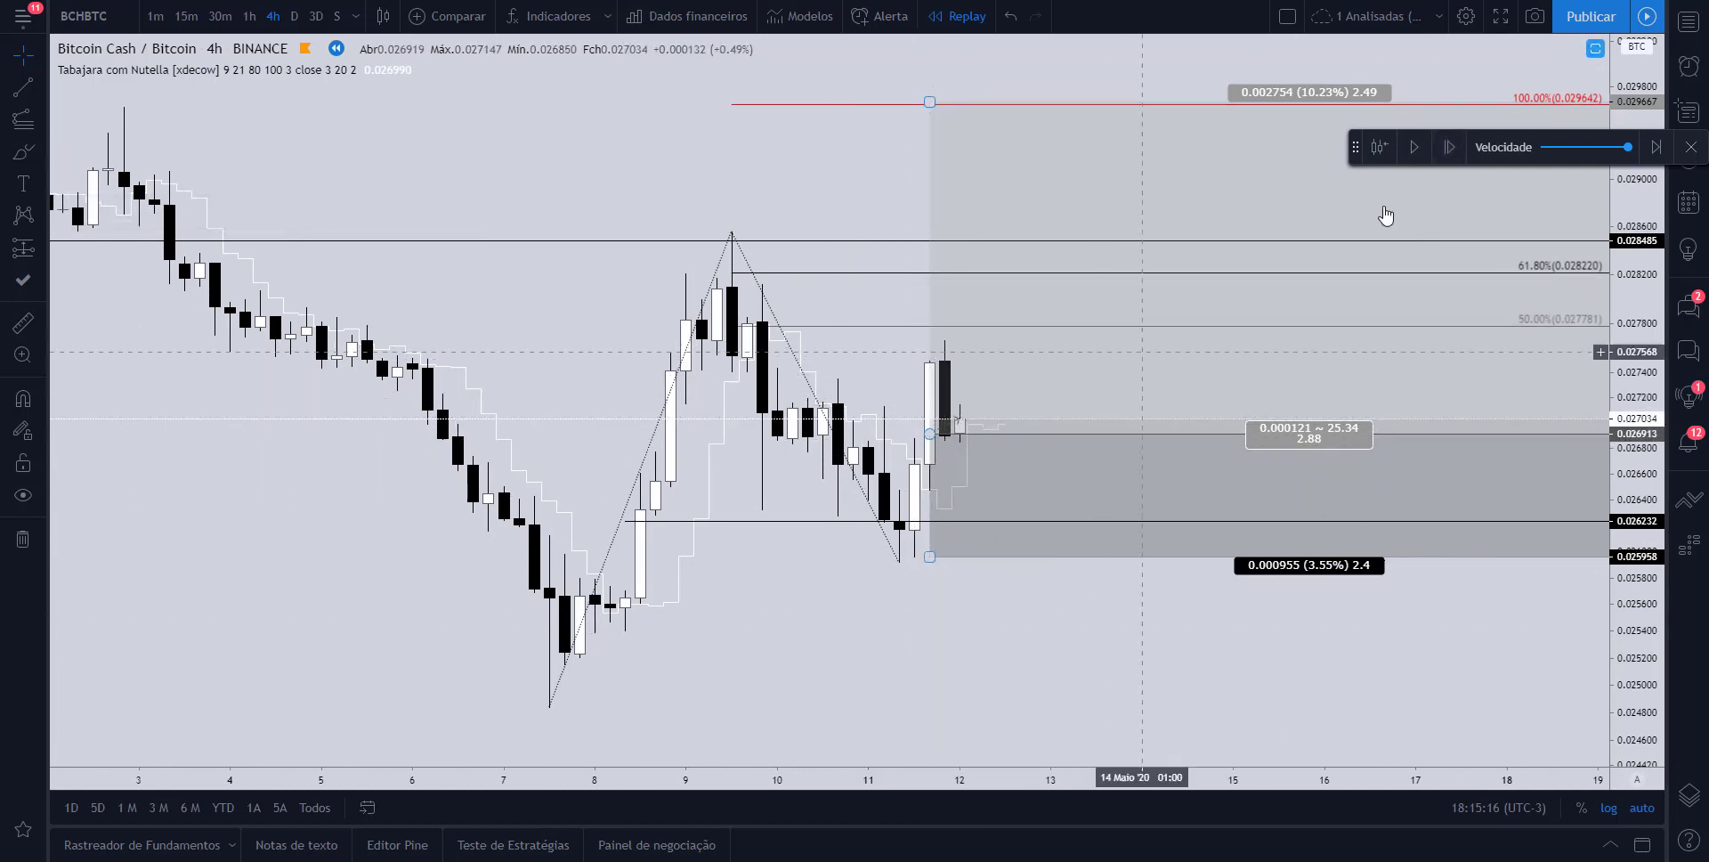
{"action": "left_click", "coordinate": [1444, 153]}
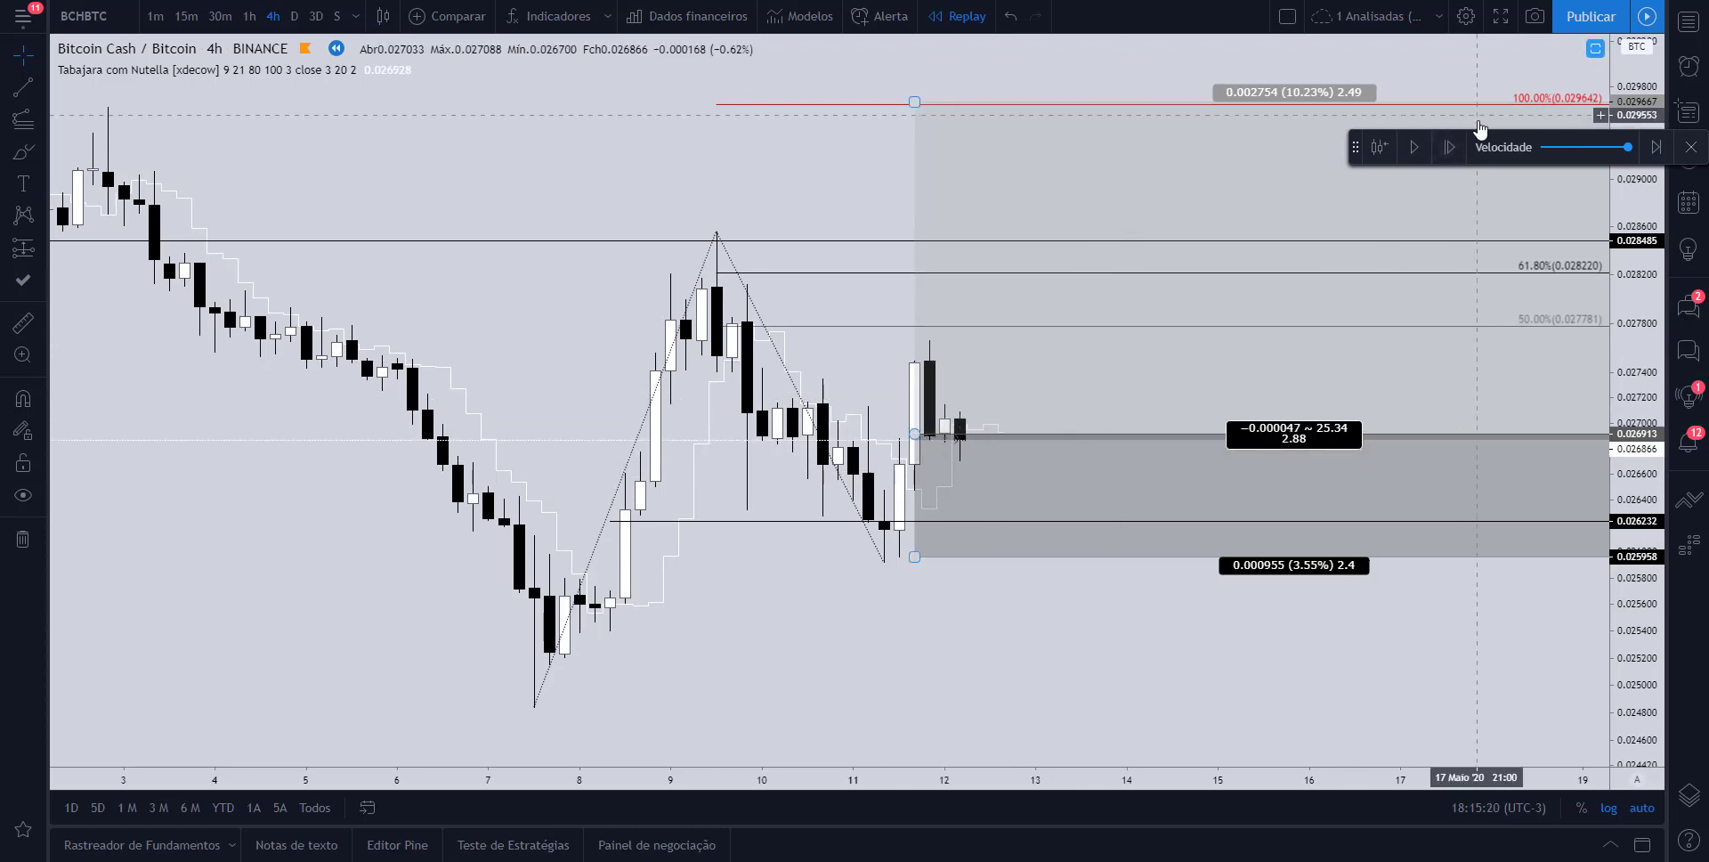
{"action": "left_click", "coordinate": [1451, 147]}
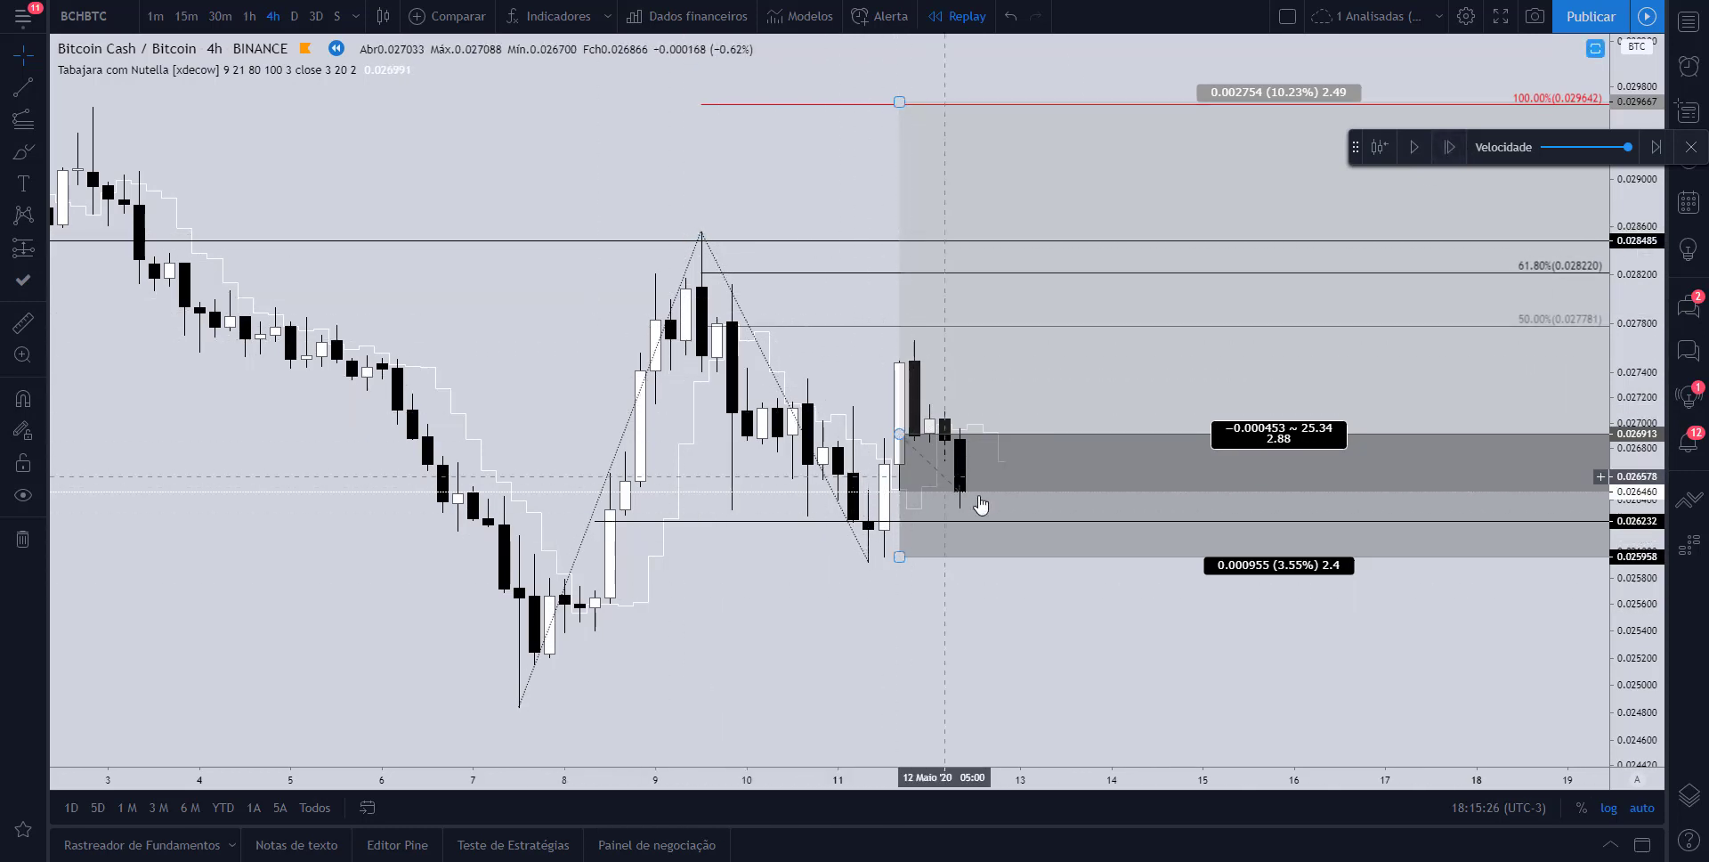
Advance the replay candle by candle to 13 May, until the price reaches the long position's stop
{"action": "left_click", "coordinate": [1447, 147]}
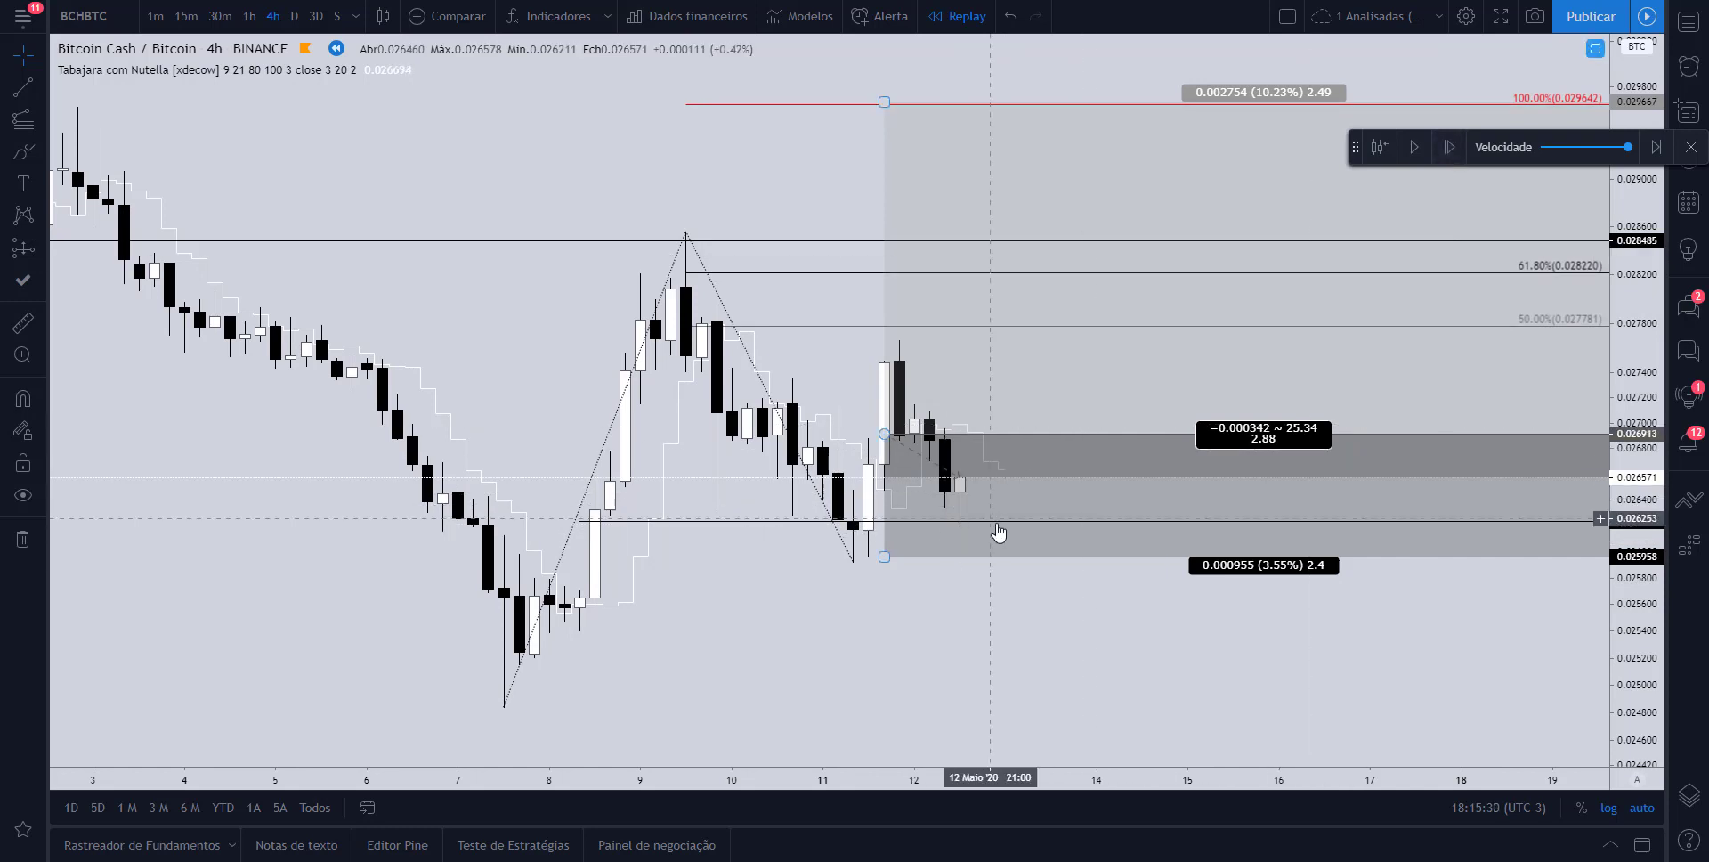
{"action": "left_click", "coordinate": [1446, 157]}
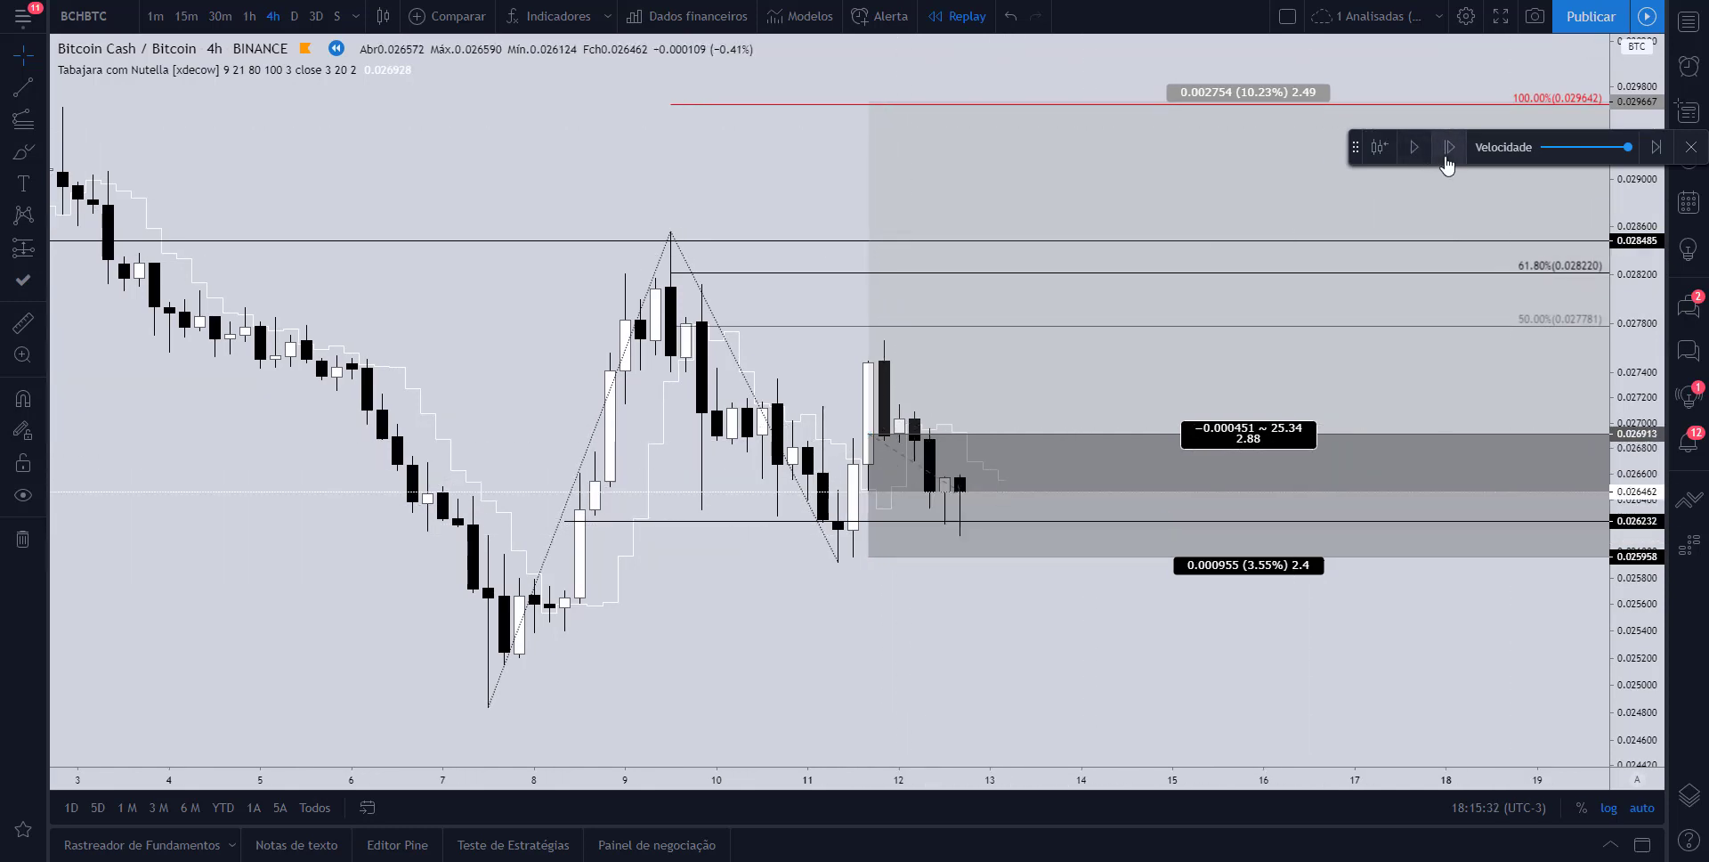
{"action": "scroll", "coordinate": [968, 584], "scroll_direction": "up", "scroll_amount": 3}
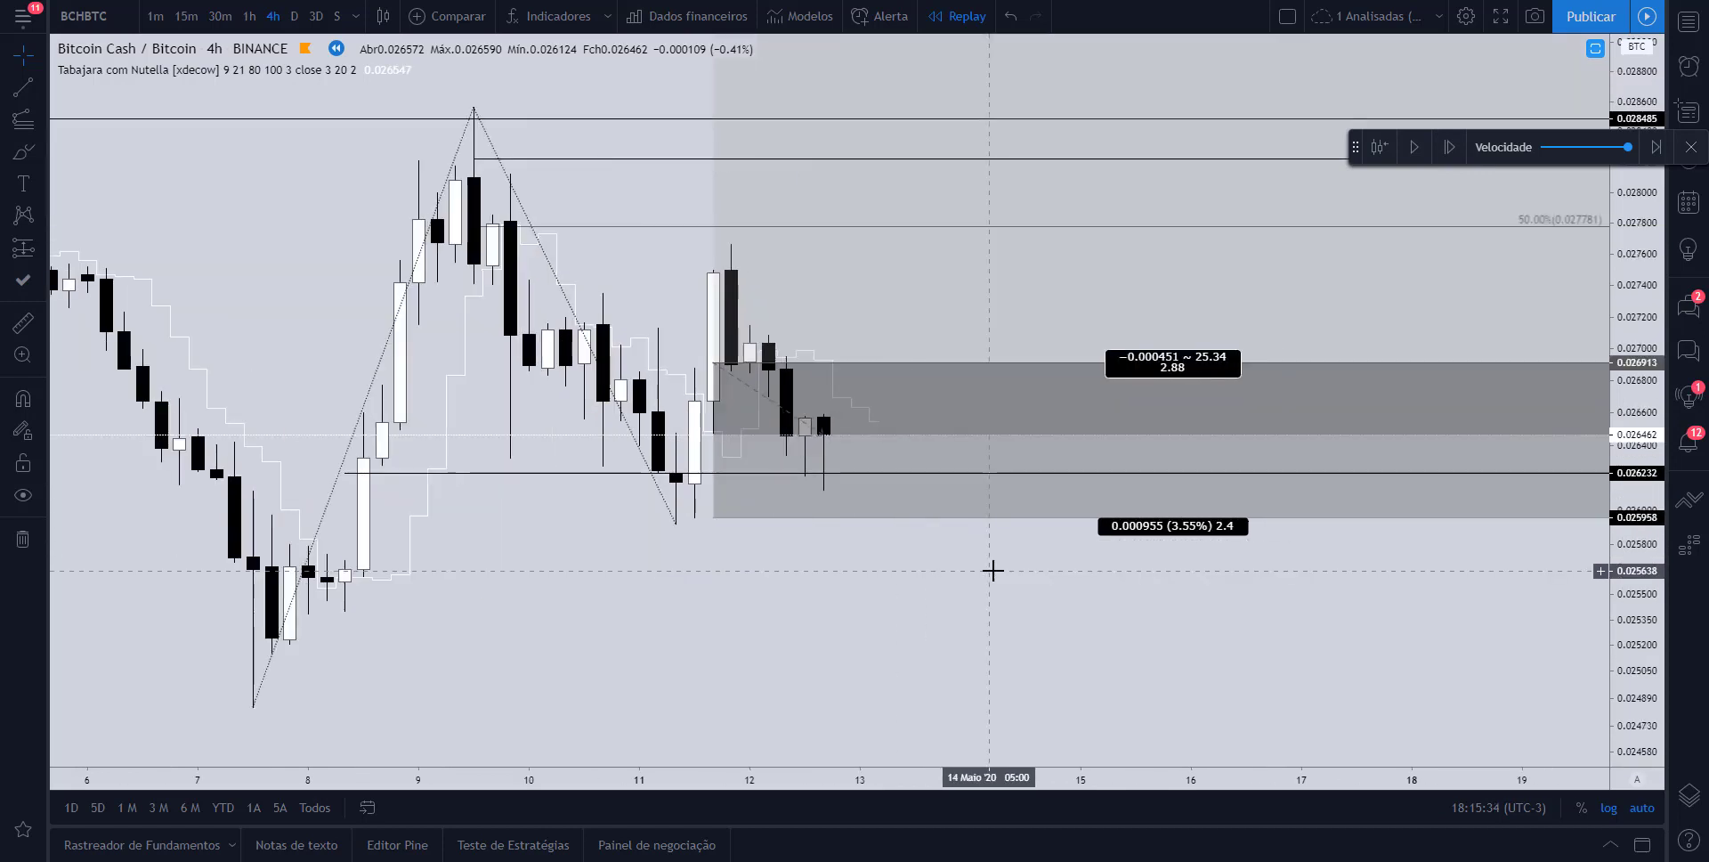
{"action": "left_click", "coordinate": [1450, 151]}
{"action": "left_click", "coordinate": [1453, 155]}
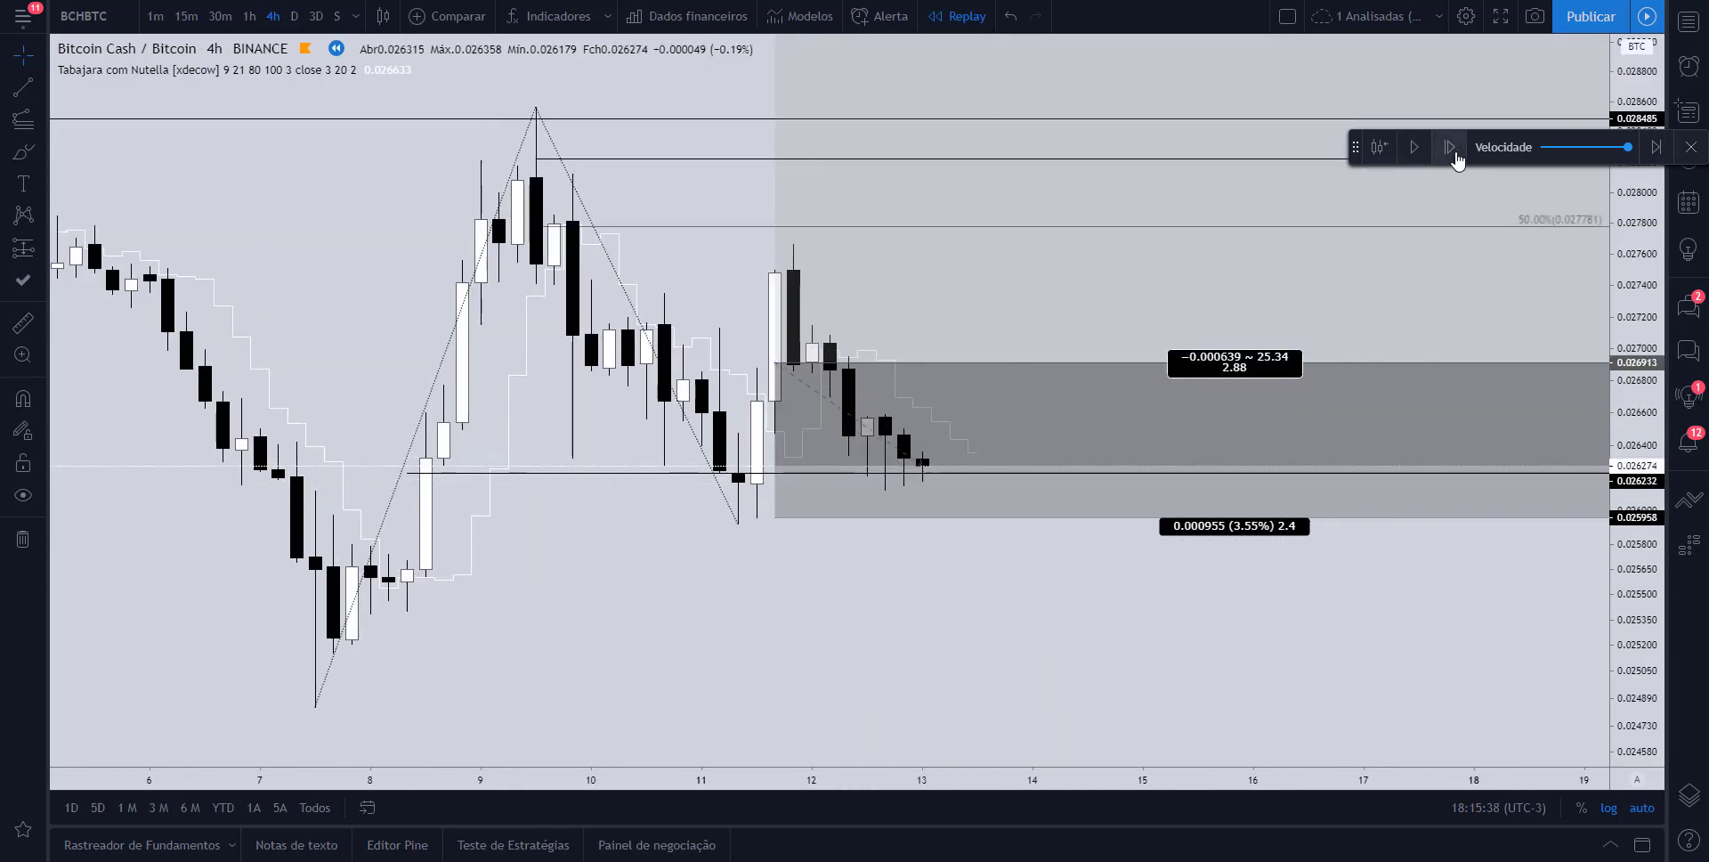
{"action": "left_click", "coordinate": [1451, 151]}
{"action": "scroll", "coordinate": [923, 463], "scroll_direction": "down", "scroll_amount": 2}
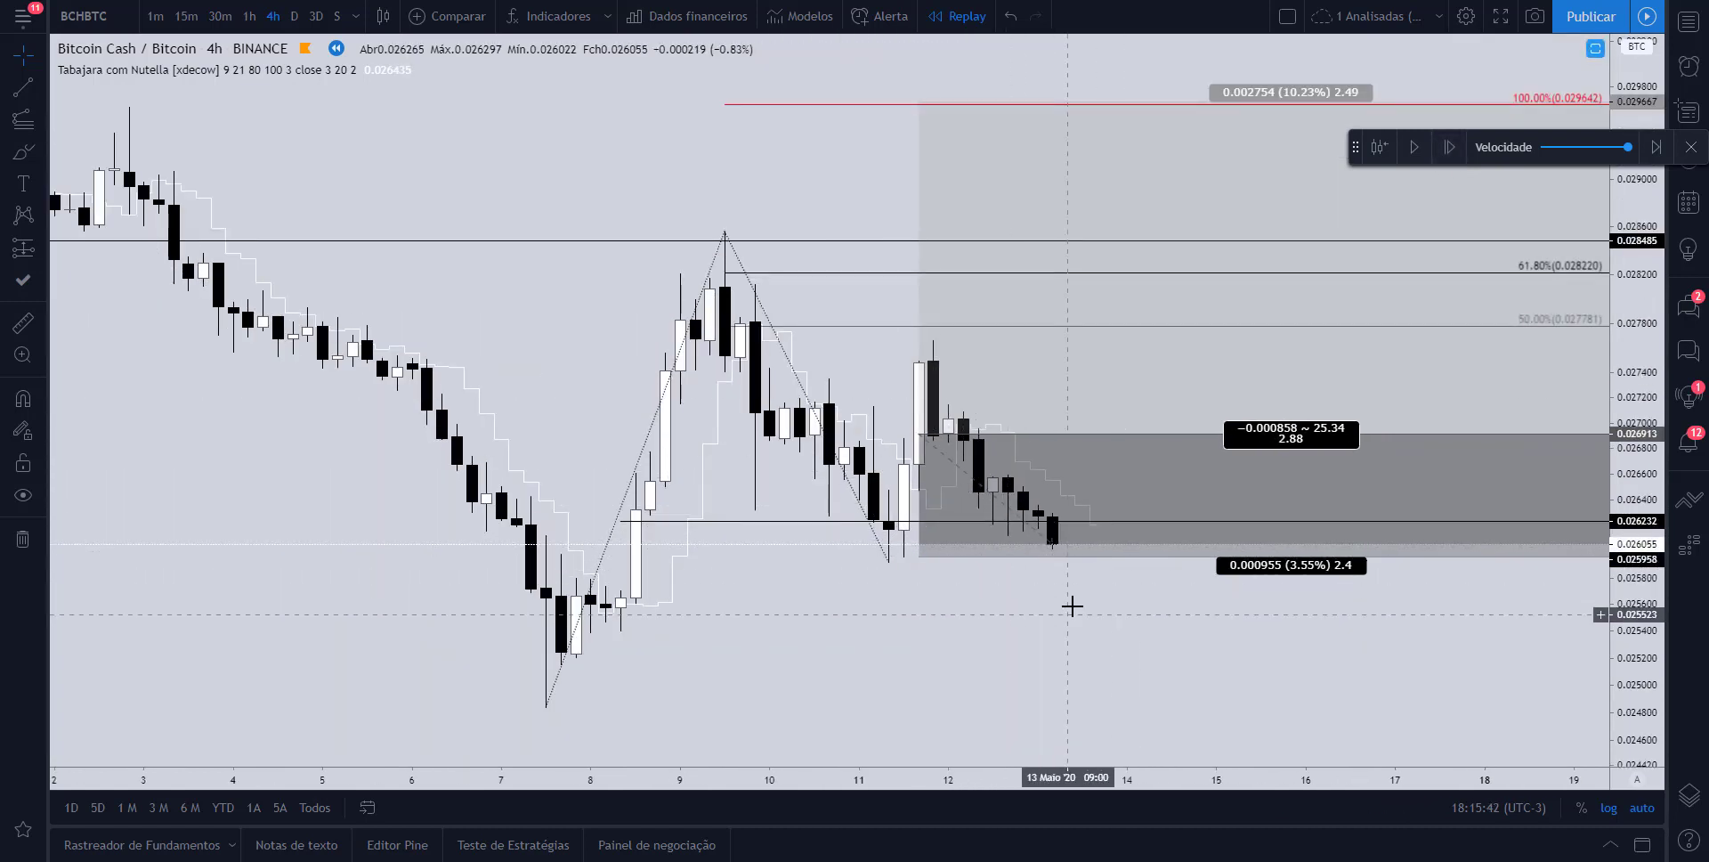
{"action": "left_click", "coordinate": [1451, 148]}
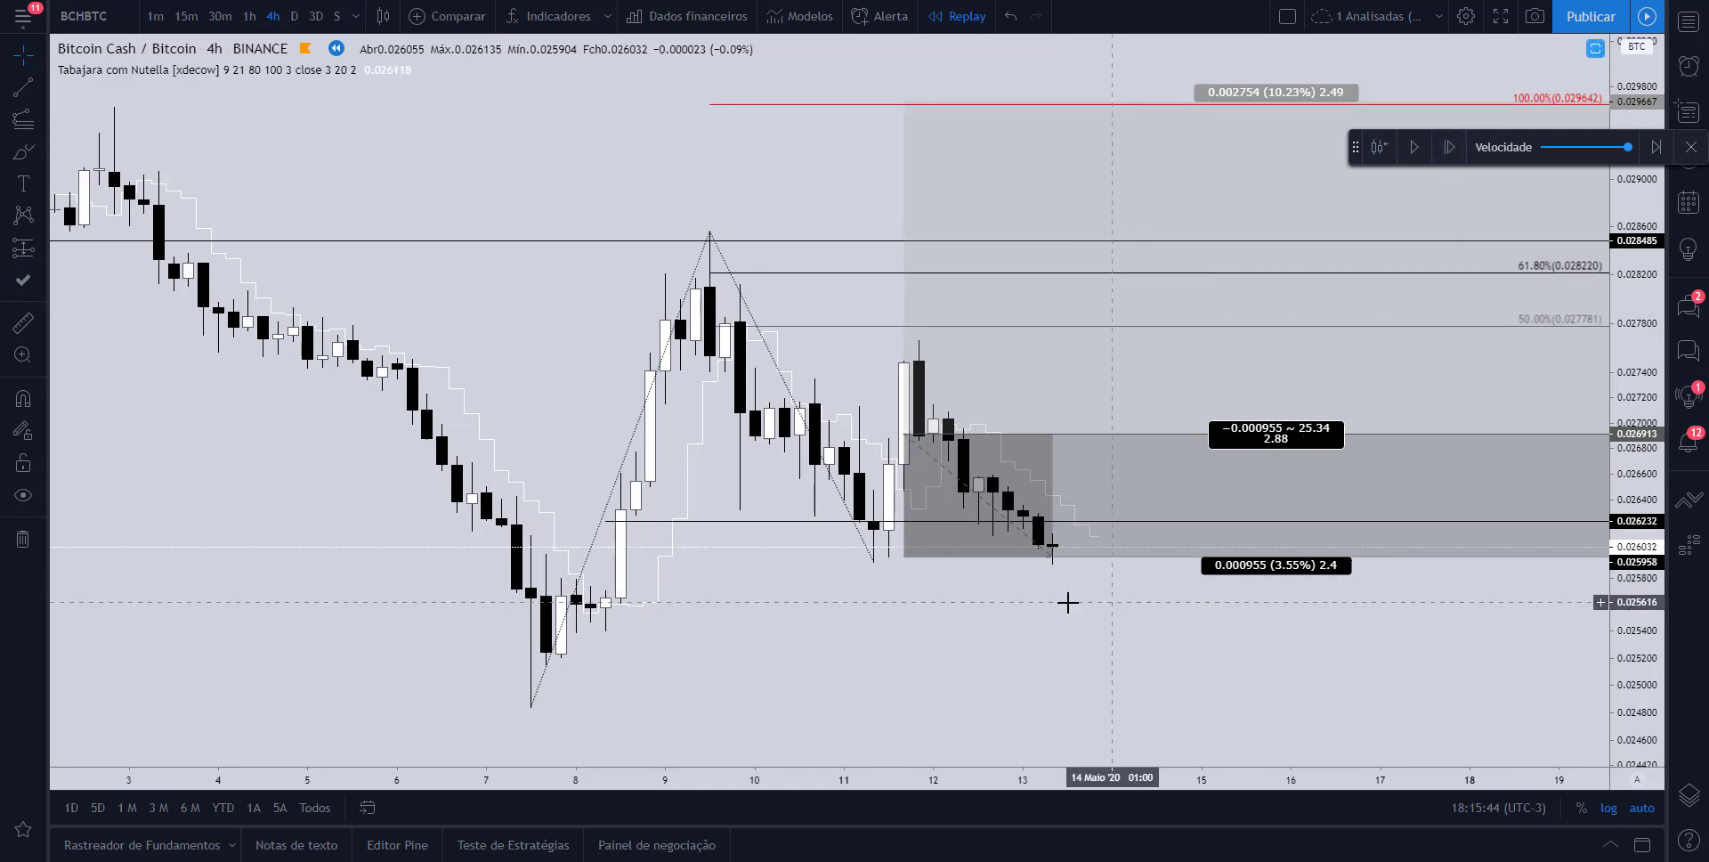
Lower the long position's stop to 0.025919, at the 11 May low
{"action": "scroll", "coordinate": [1110, 637], "scroll_direction": "up", "scroll_amount": 2}
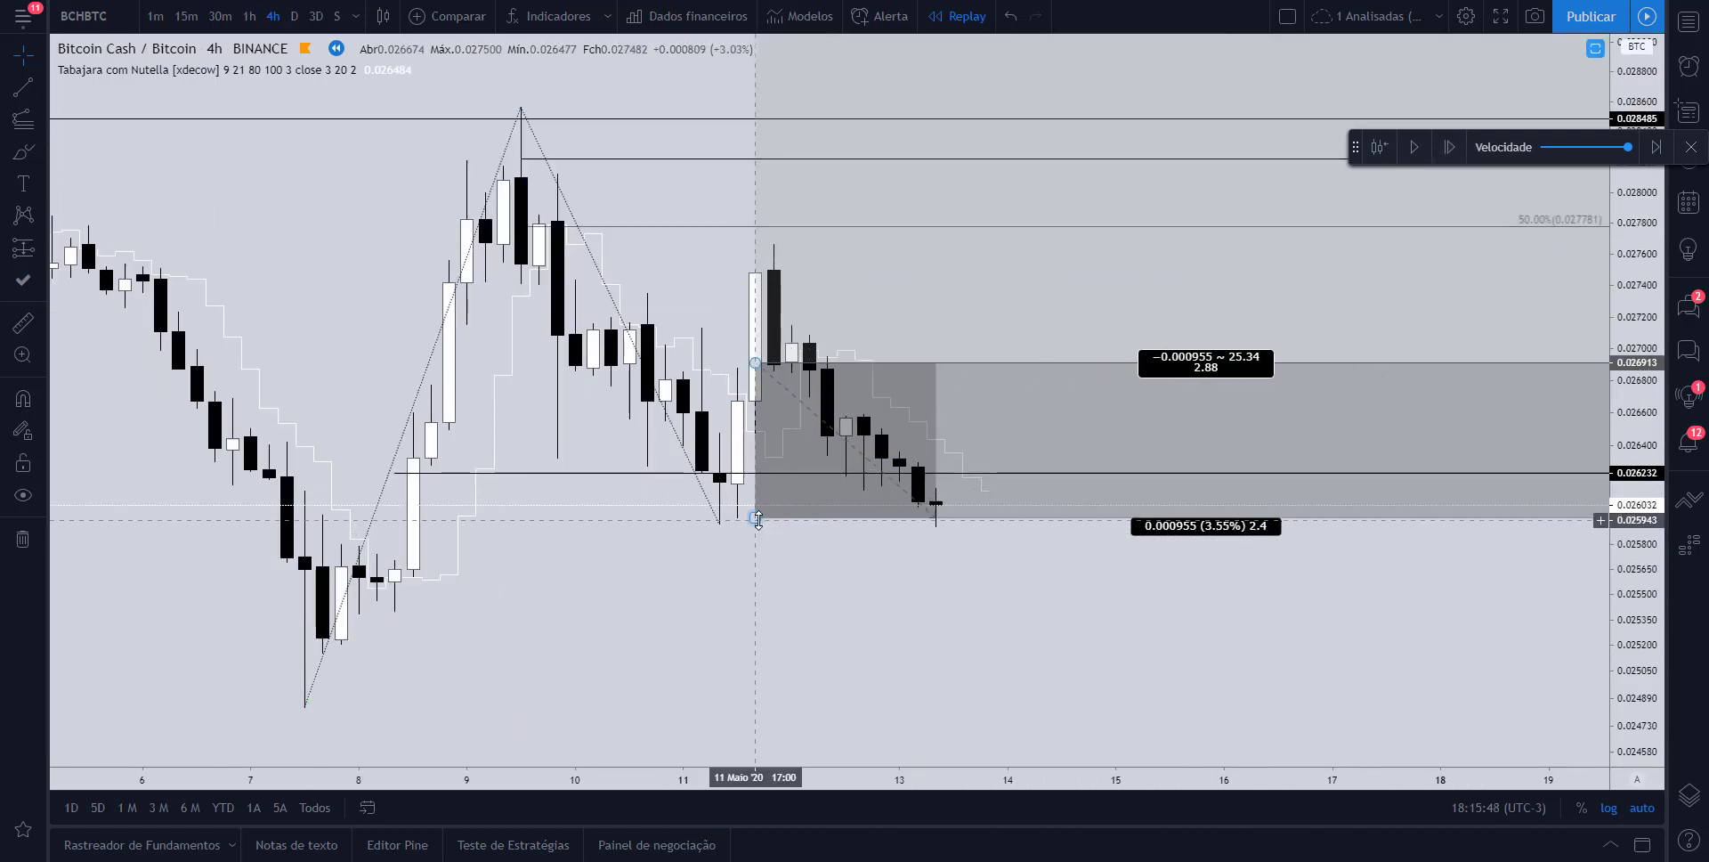
{"action": "left_click_drag", "start_coordinate": [756, 518], "coordinate": [724, 547]}
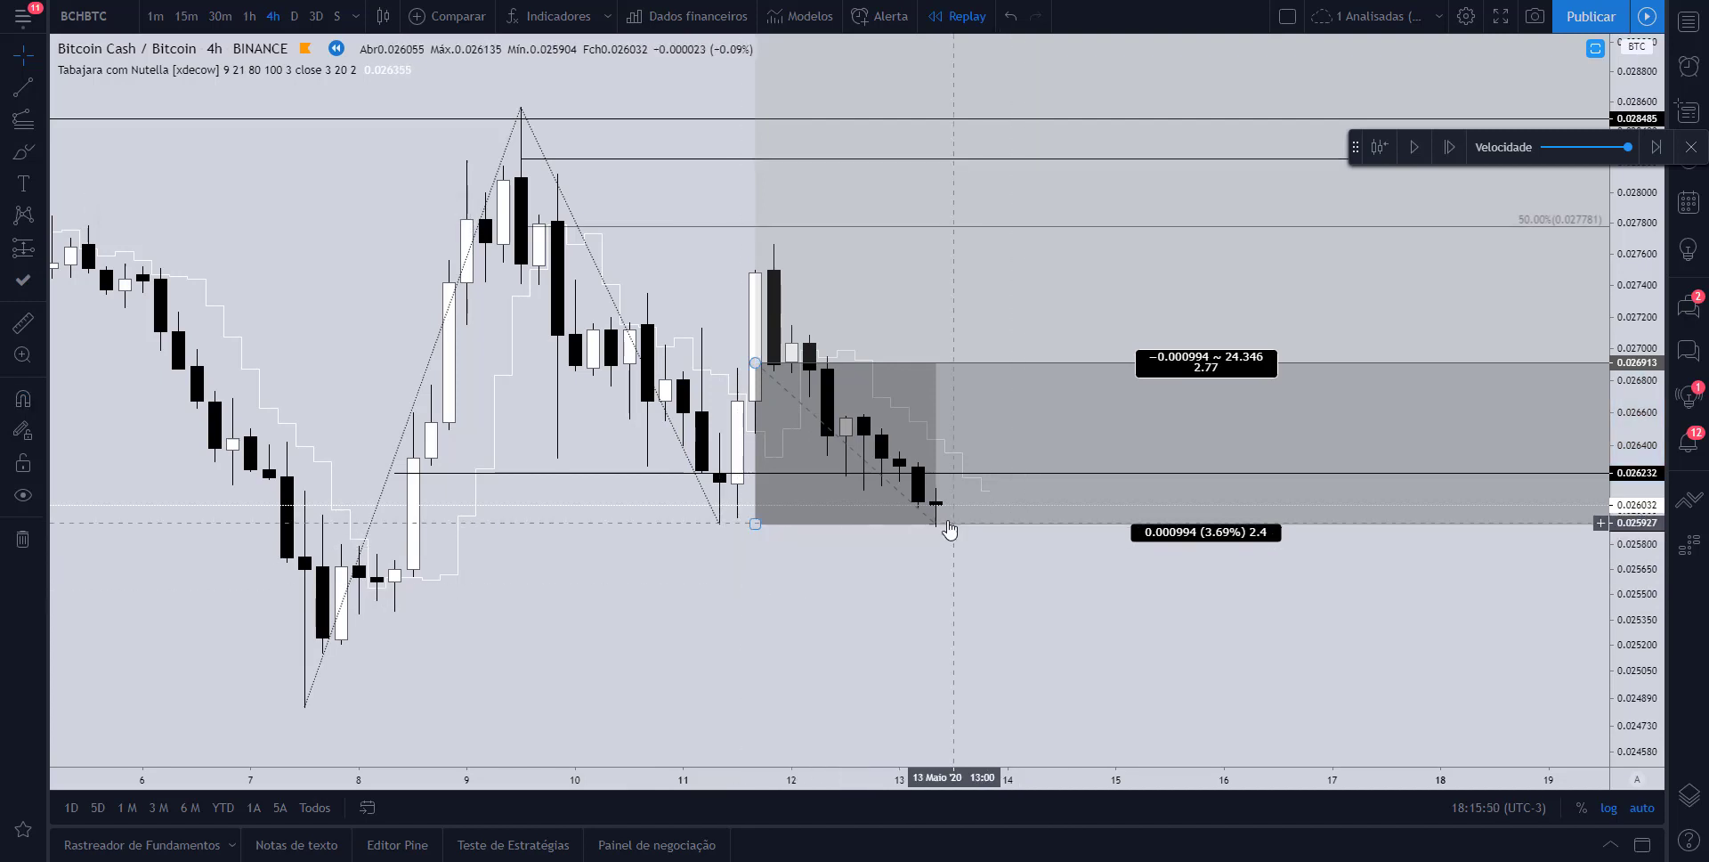
{"action": "scroll", "coordinate": [988, 561], "scroll_direction": "down", "scroll_amount": 3}
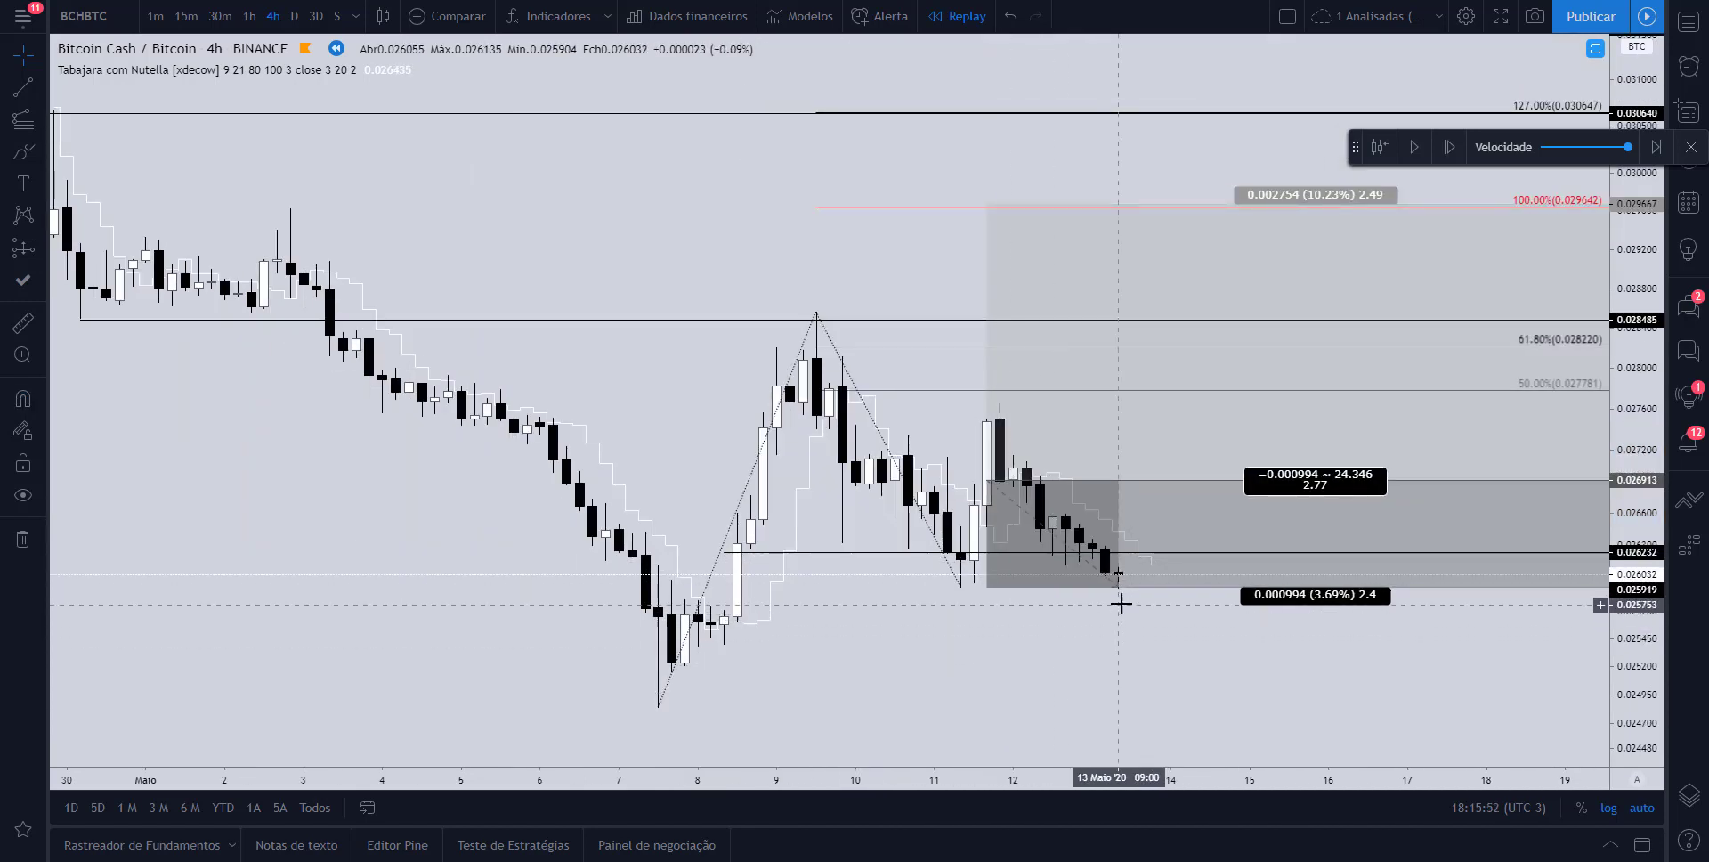
{"action": "scroll", "coordinate": [1050, 530], "scroll_direction": "up", "scroll_amount": 1}
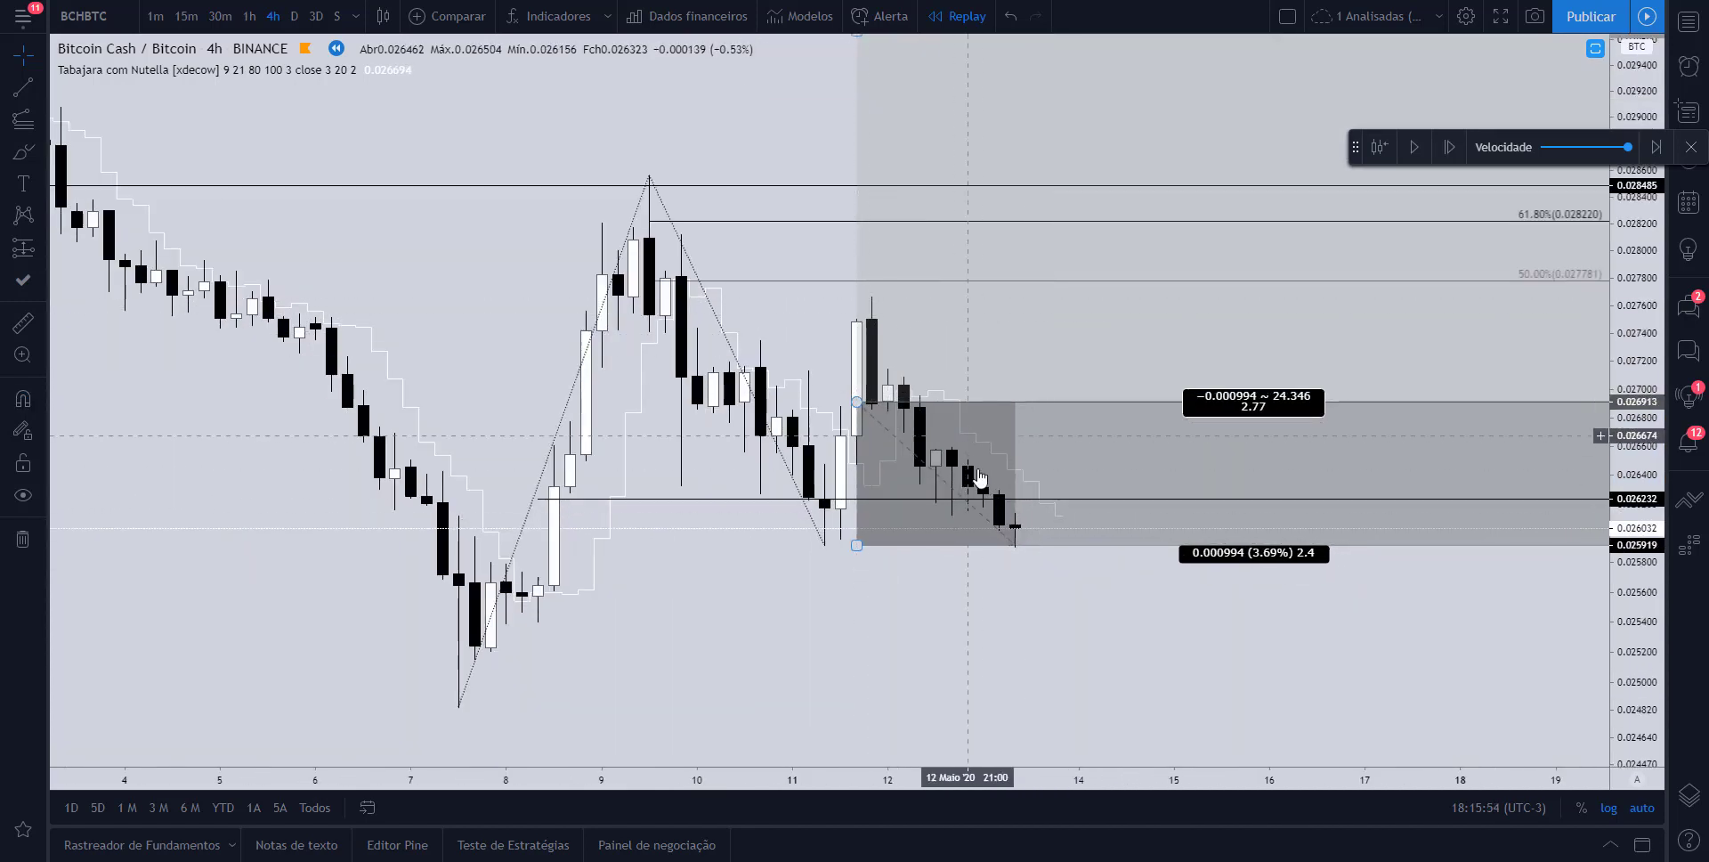
{"action": "scroll", "coordinate": [813, 553], "scroll_direction": "down", "scroll_amount": 1}
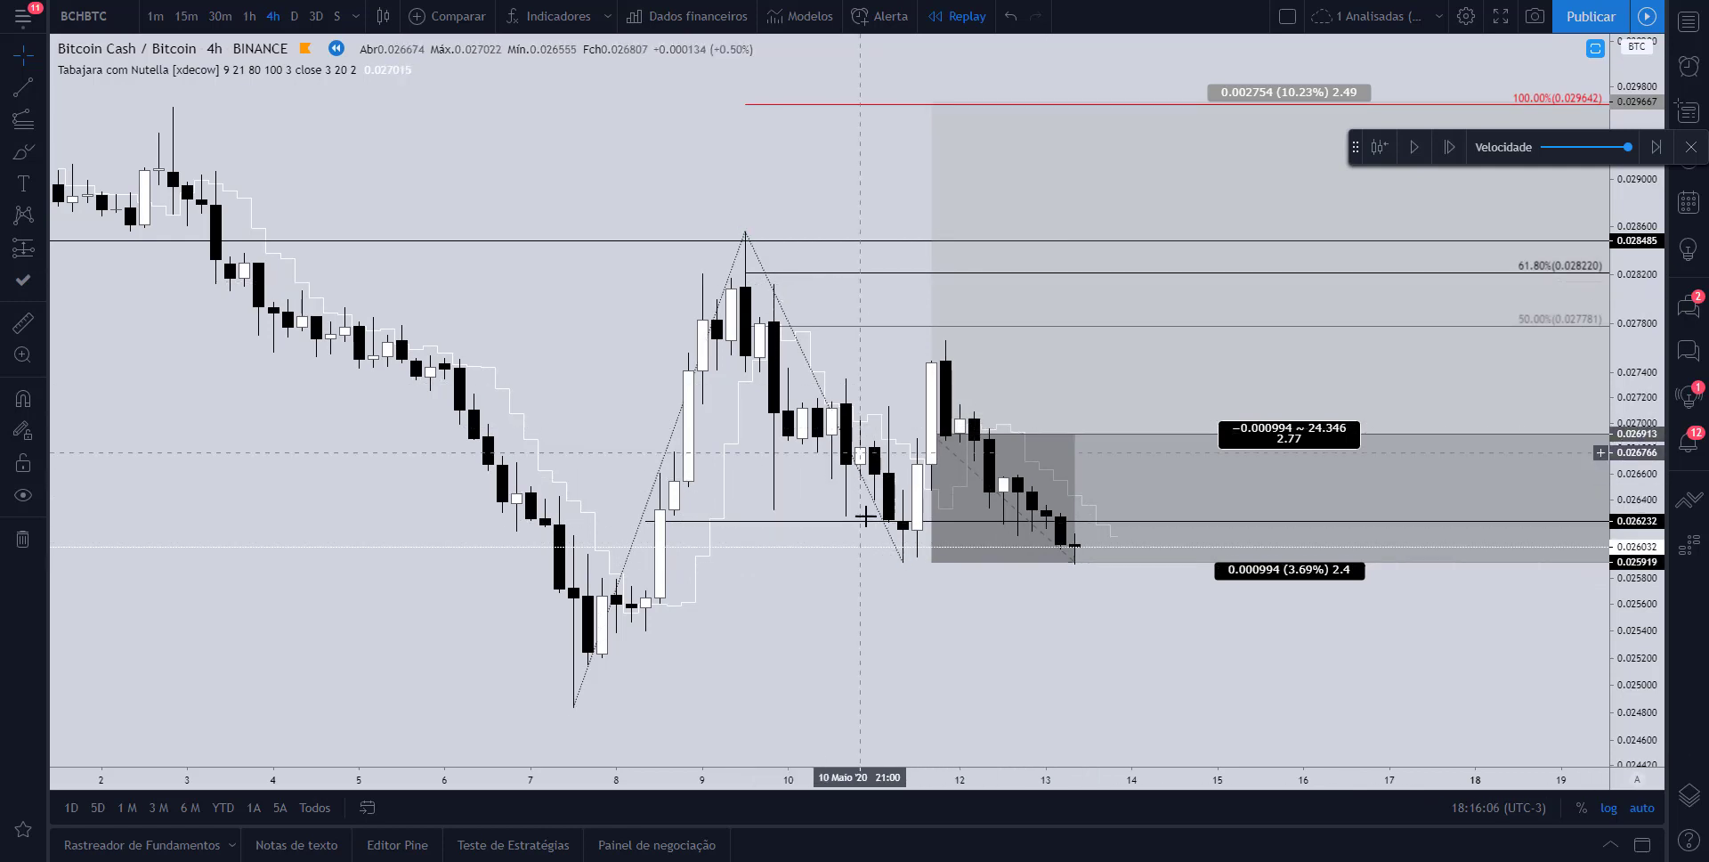
Advance the replay candle by candle to 18 May to follow the price below the long position's stop
{"action": "left_click", "coordinate": [1460, 152]}
{"action": "left_click", "coordinate": [1461, 157]}
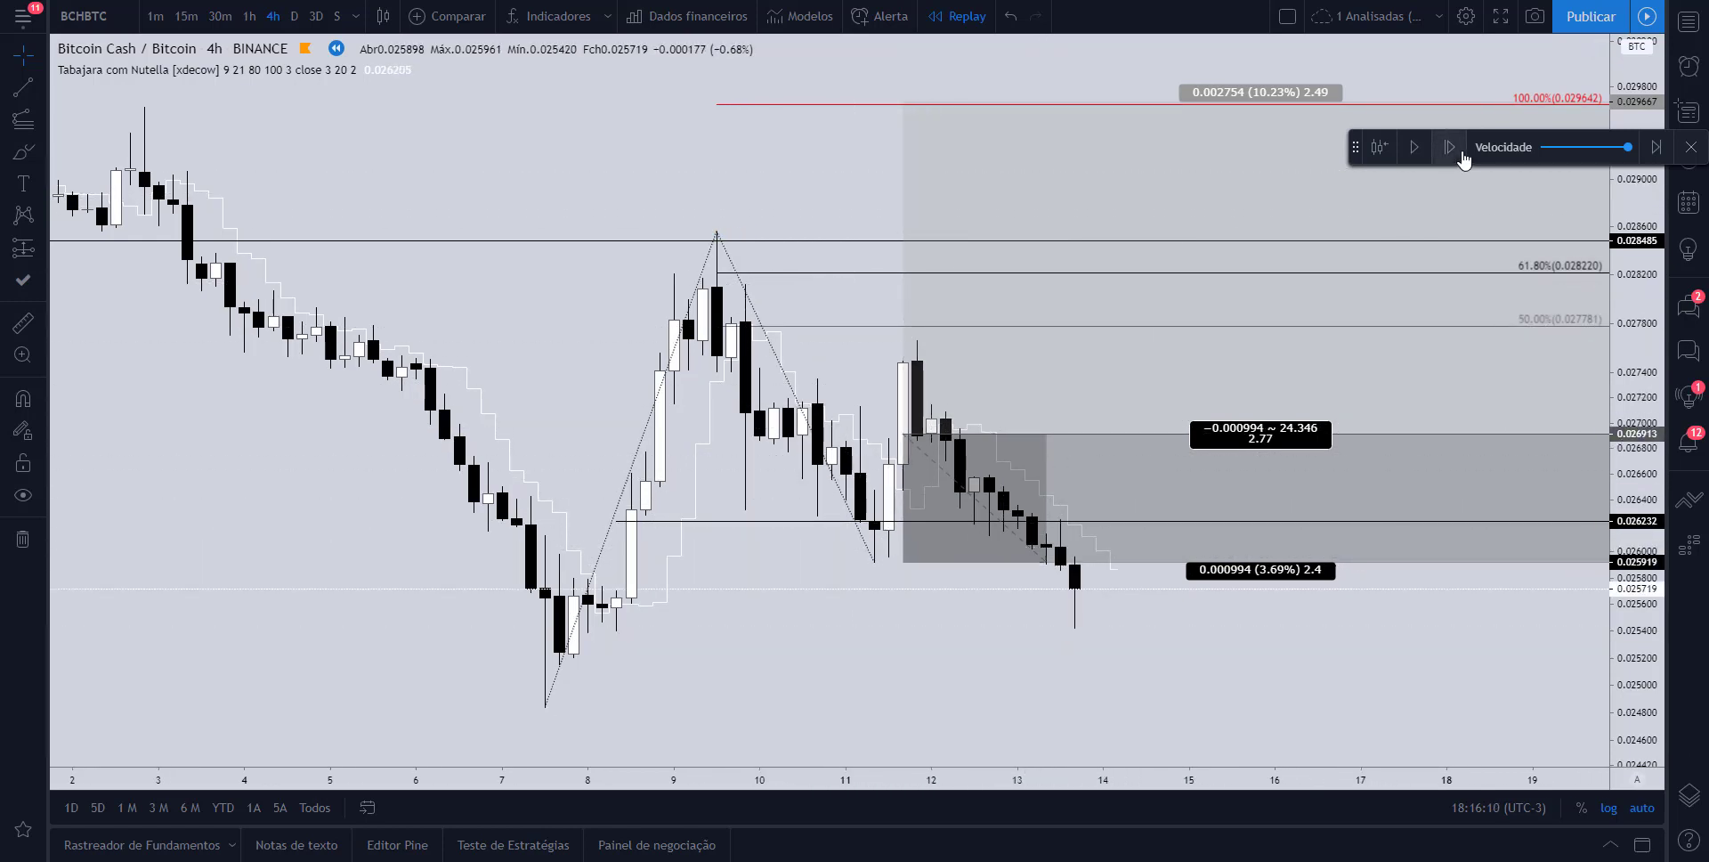
{"action": "left_click", "coordinate": [1464, 156]}
{"action": "left_click", "coordinate": [1449, 147]}
{"action": "left_click", "coordinate": [1449, 146]}
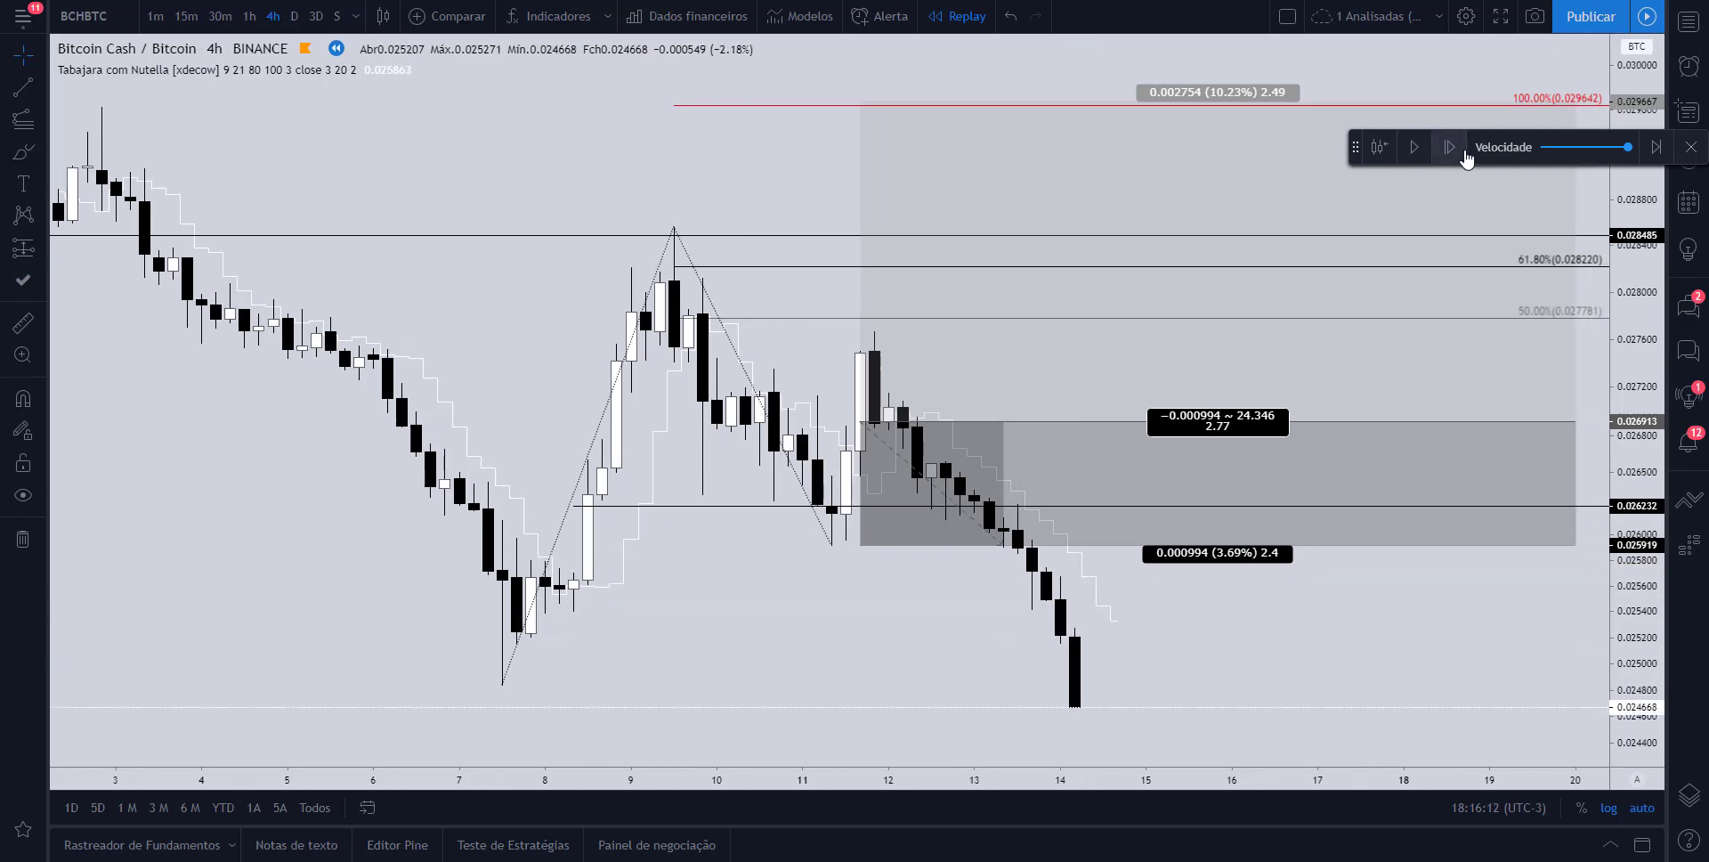
{"action": "left_click", "coordinate": [1448, 147]}
{"action": "left_click", "coordinate": [1449, 146]}
{"action": "left_click", "coordinate": [1449, 147]}
{"action": "left_click", "coordinate": [1449, 146]}
{"action": "left_click", "coordinate": [1449, 147]}
{"action": "left_click", "coordinate": [1449, 147]}
{"action": "left_click", "coordinate": [1449, 147]}
{"action": "left_click", "coordinate": [1449, 147]}
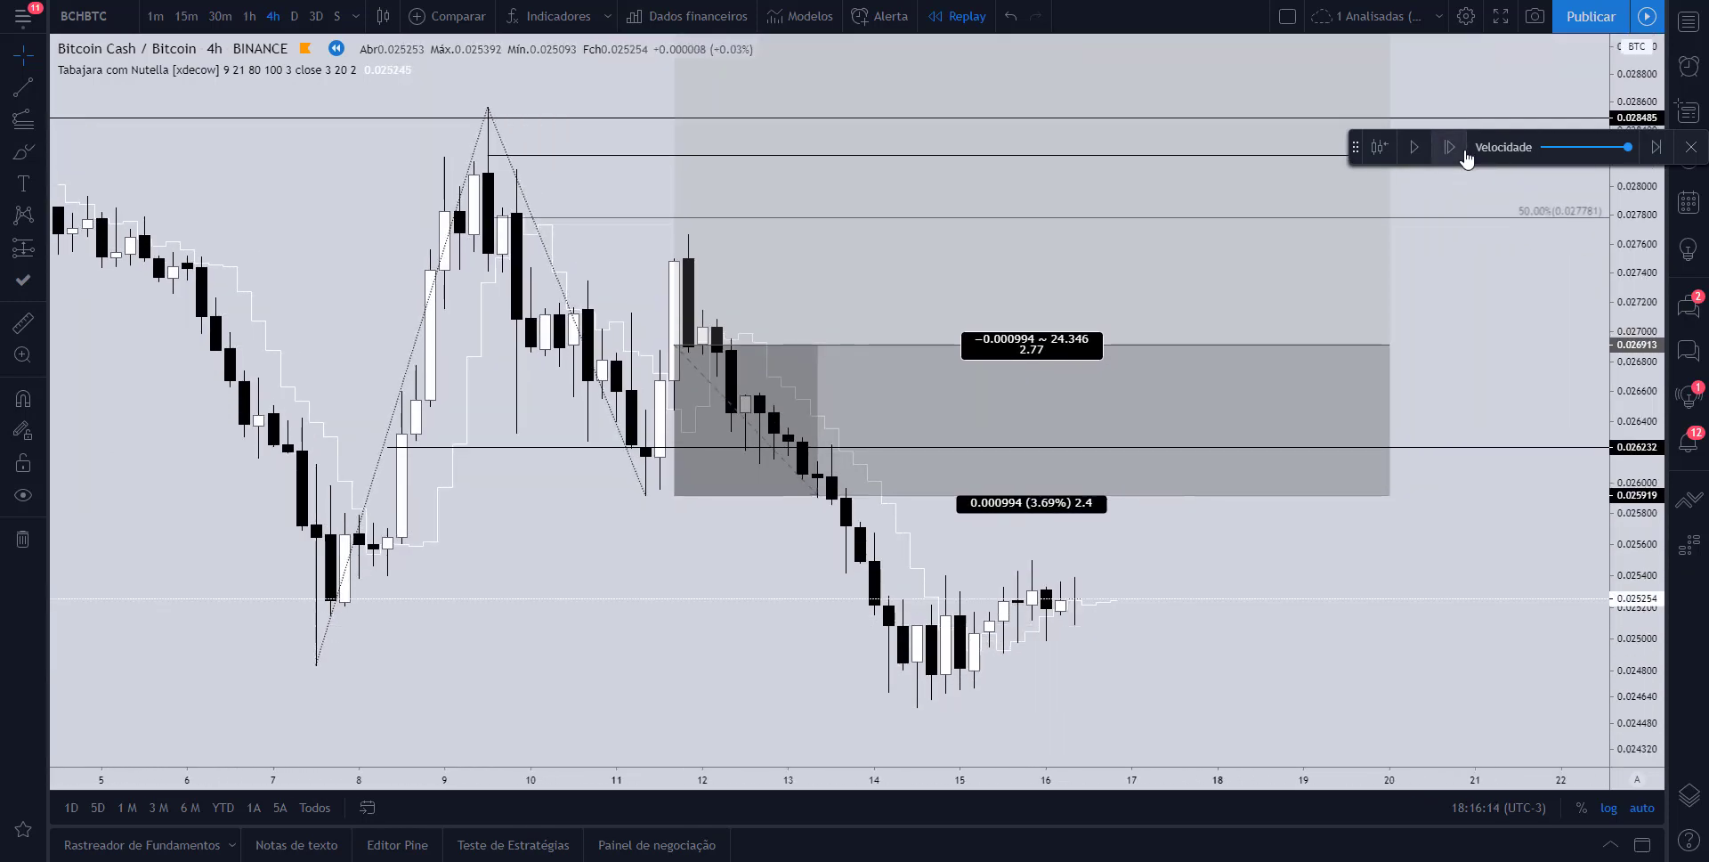
{"action": "left_click", "coordinate": [1449, 147]}
{"action": "left_click", "coordinate": [1449, 147]}
{"action": "left_click", "coordinate": [1449, 147]}
{"action": "left_click", "coordinate": [1449, 147]}
{"action": "left_click", "coordinate": [1449, 147]}
{"action": "left_click", "coordinate": [1449, 146]}
{"action": "scroll", "coordinate": [1370, 405], "scroll_direction": "down", "scroll_amount": 5}
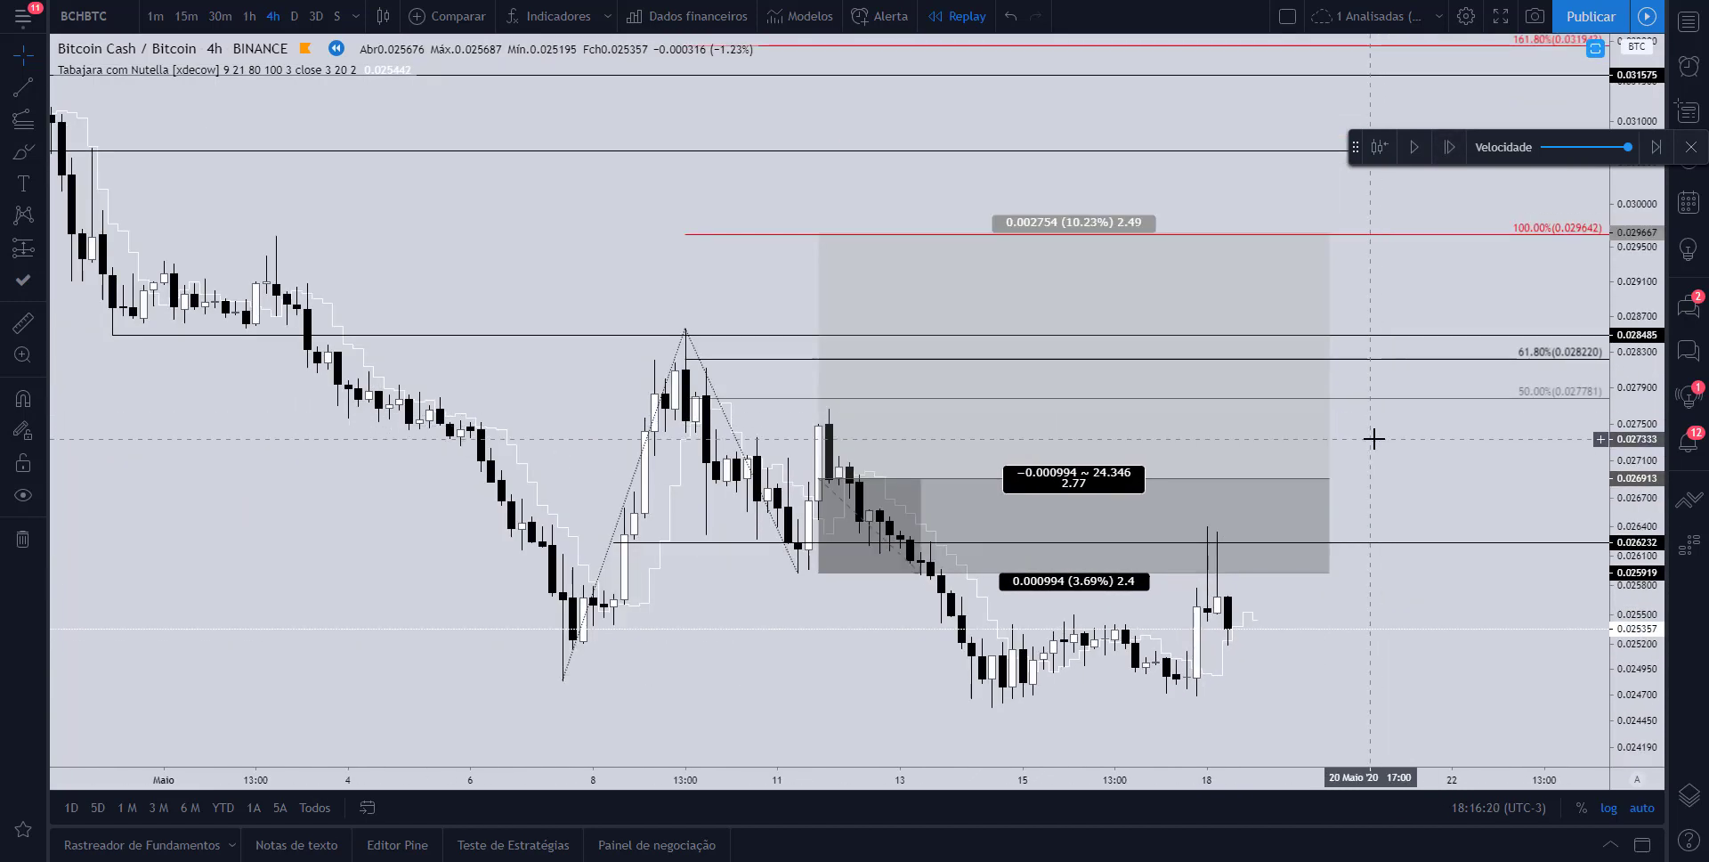
Delete the long position with the 0.026913 entry from the chart
{"action": "left_click_drag", "start_coordinate": [772, 612], "coordinate": [803, 618]}
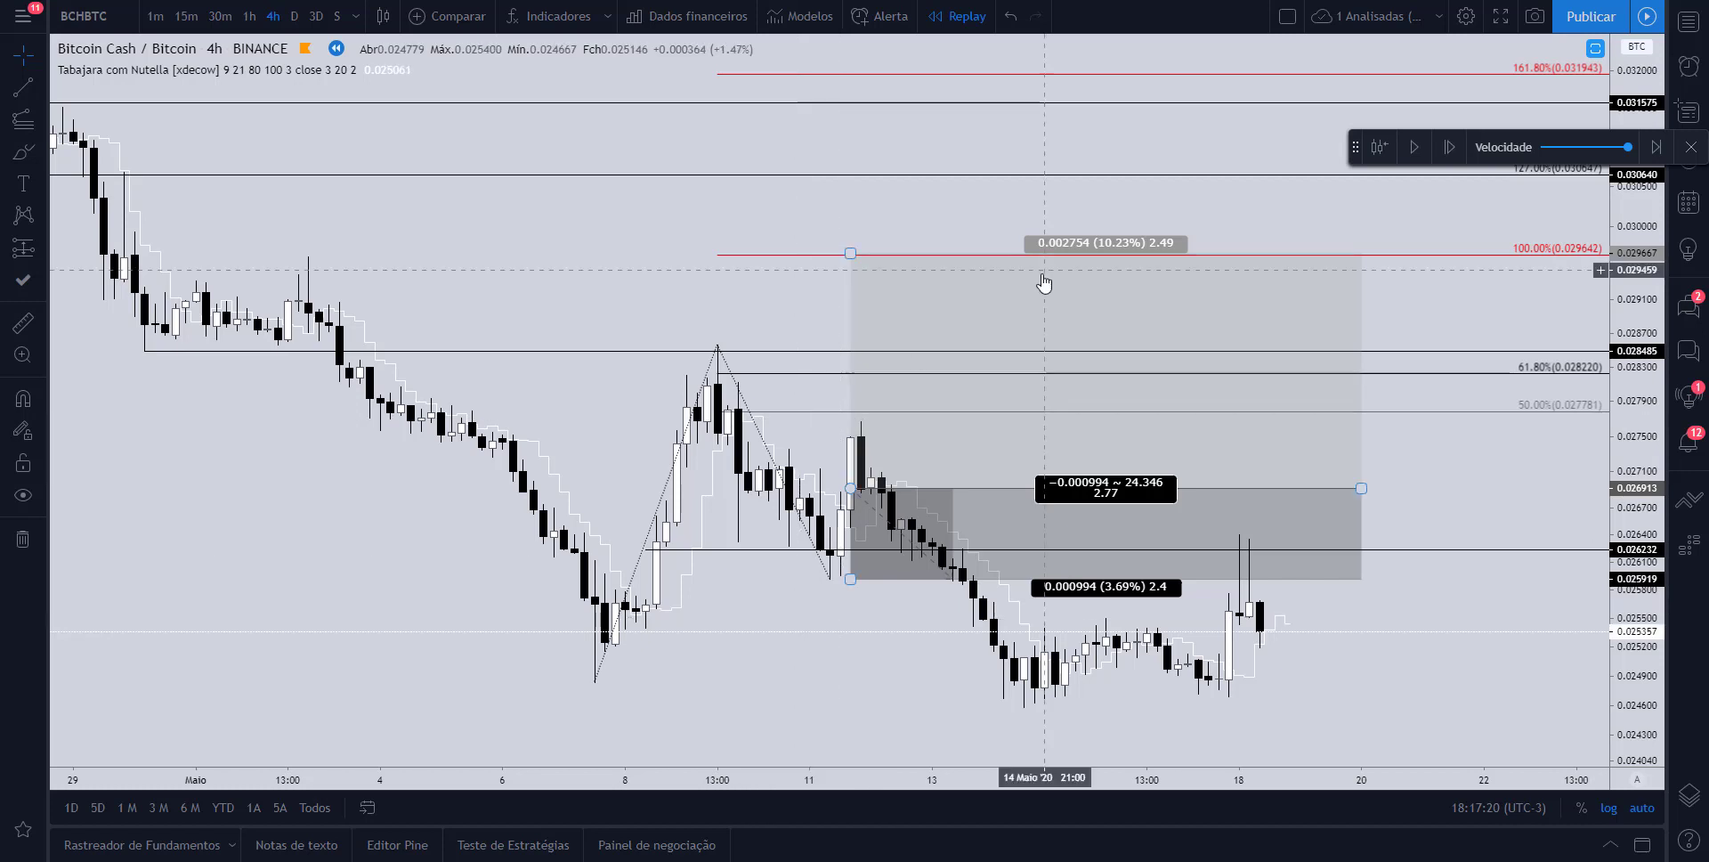
{"action": "left_click", "coordinate": [1034, 440]}
{"action": "key", "text": "Delete"}
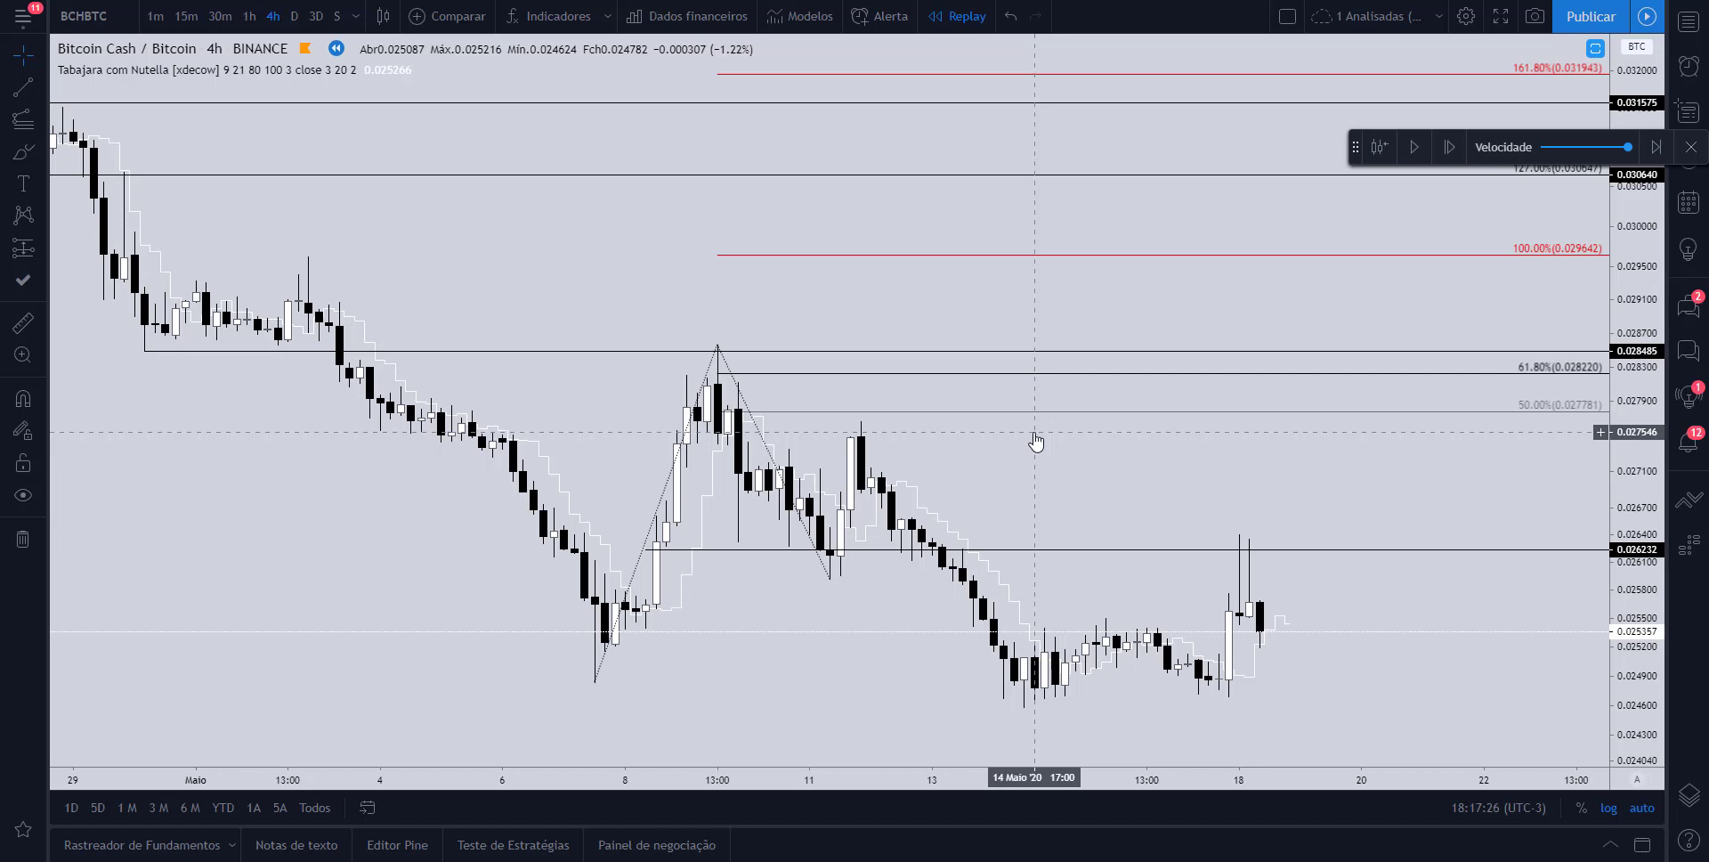
Advance the replay candle by candle to 22 May to follow the price after the stopped trade
{"action": "scroll", "coordinate": [1148, 428], "scroll_direction": "up", "scroll_amount": 2}
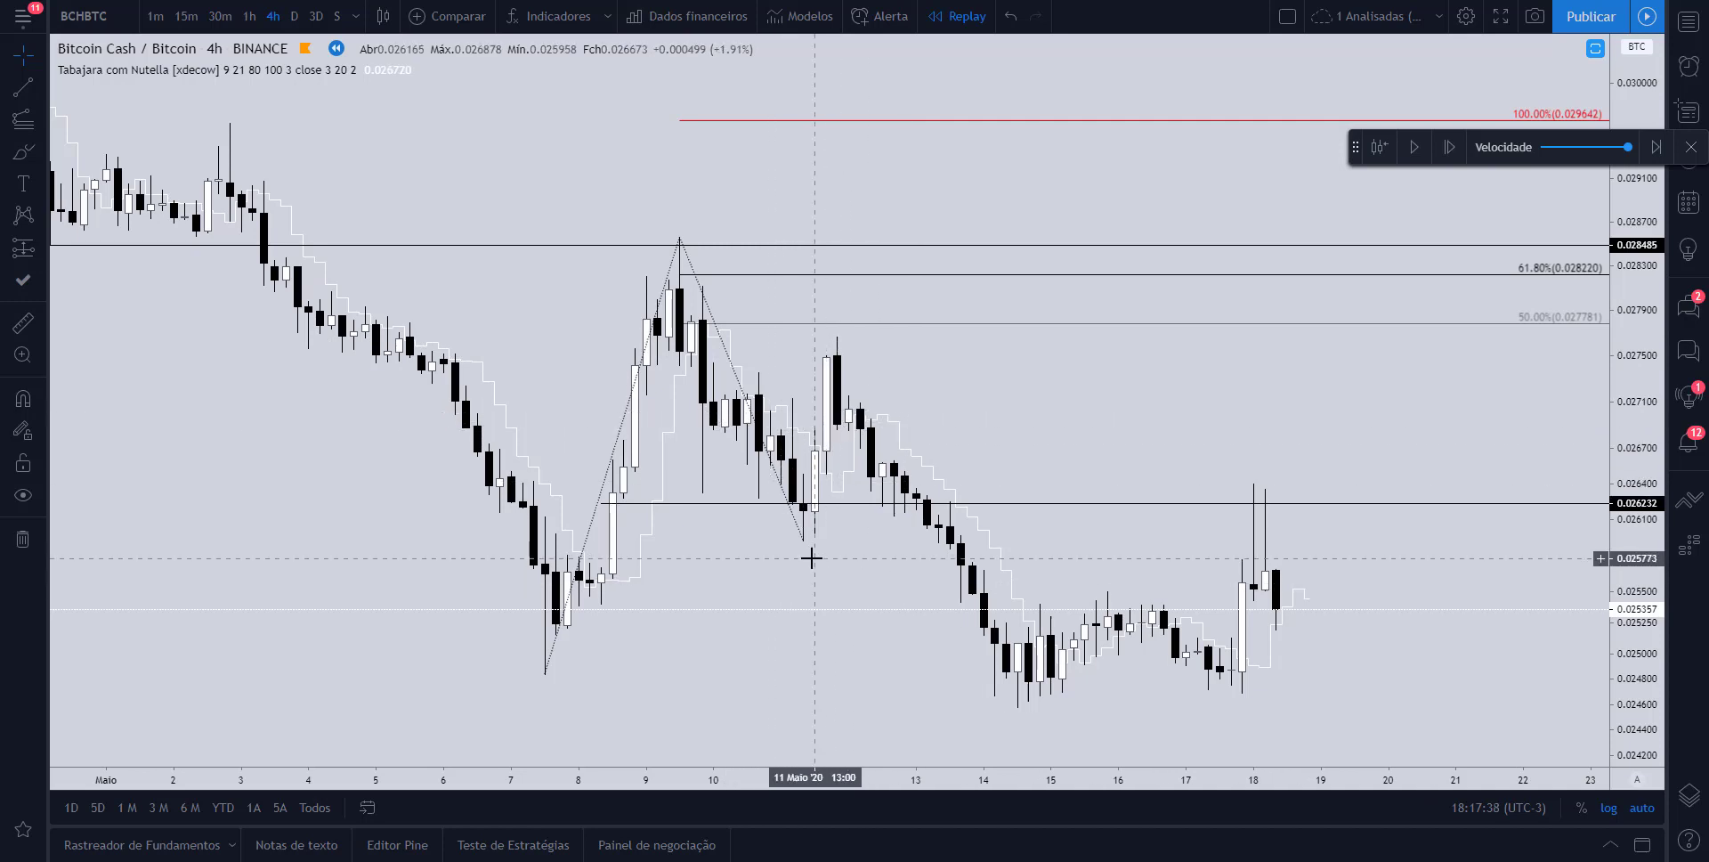
{"action": "scroll", "coordinate": [793, 557], "scroll_direction": "down", "scroll_amount": 3}
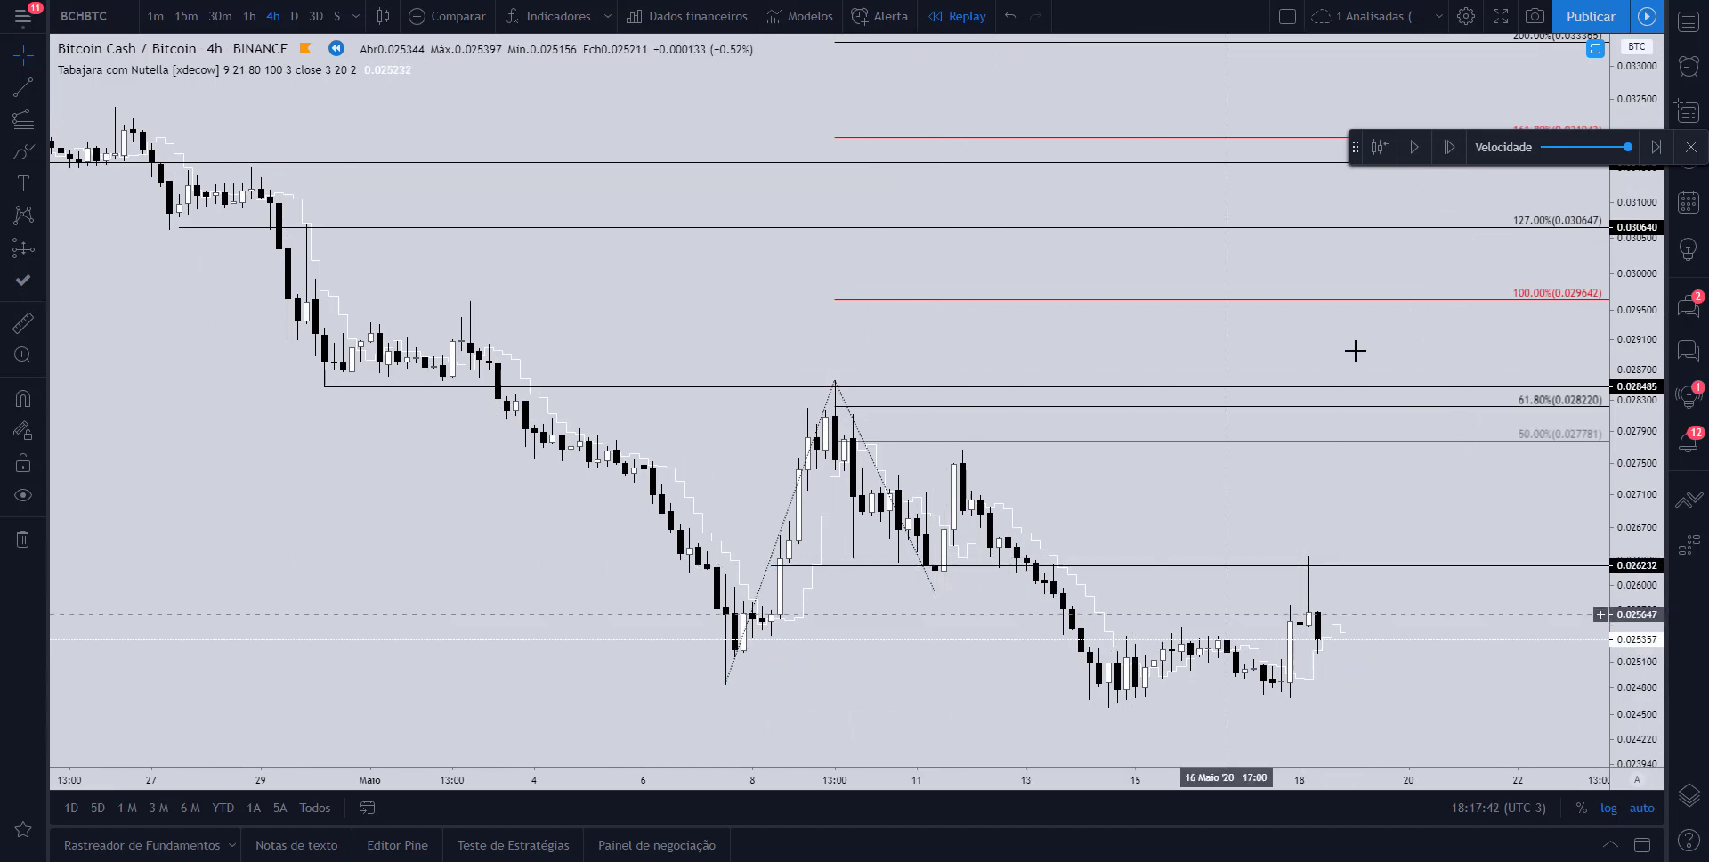
{"action": "left_click", "coordinate": [1448, 161]}
{"action": "left_click", "coordinate": [1448, 161]}
{"action": "left_click", "coordinate": [1448, 161]}
{"action": "left_click", "coordinate": [1448, 161]}
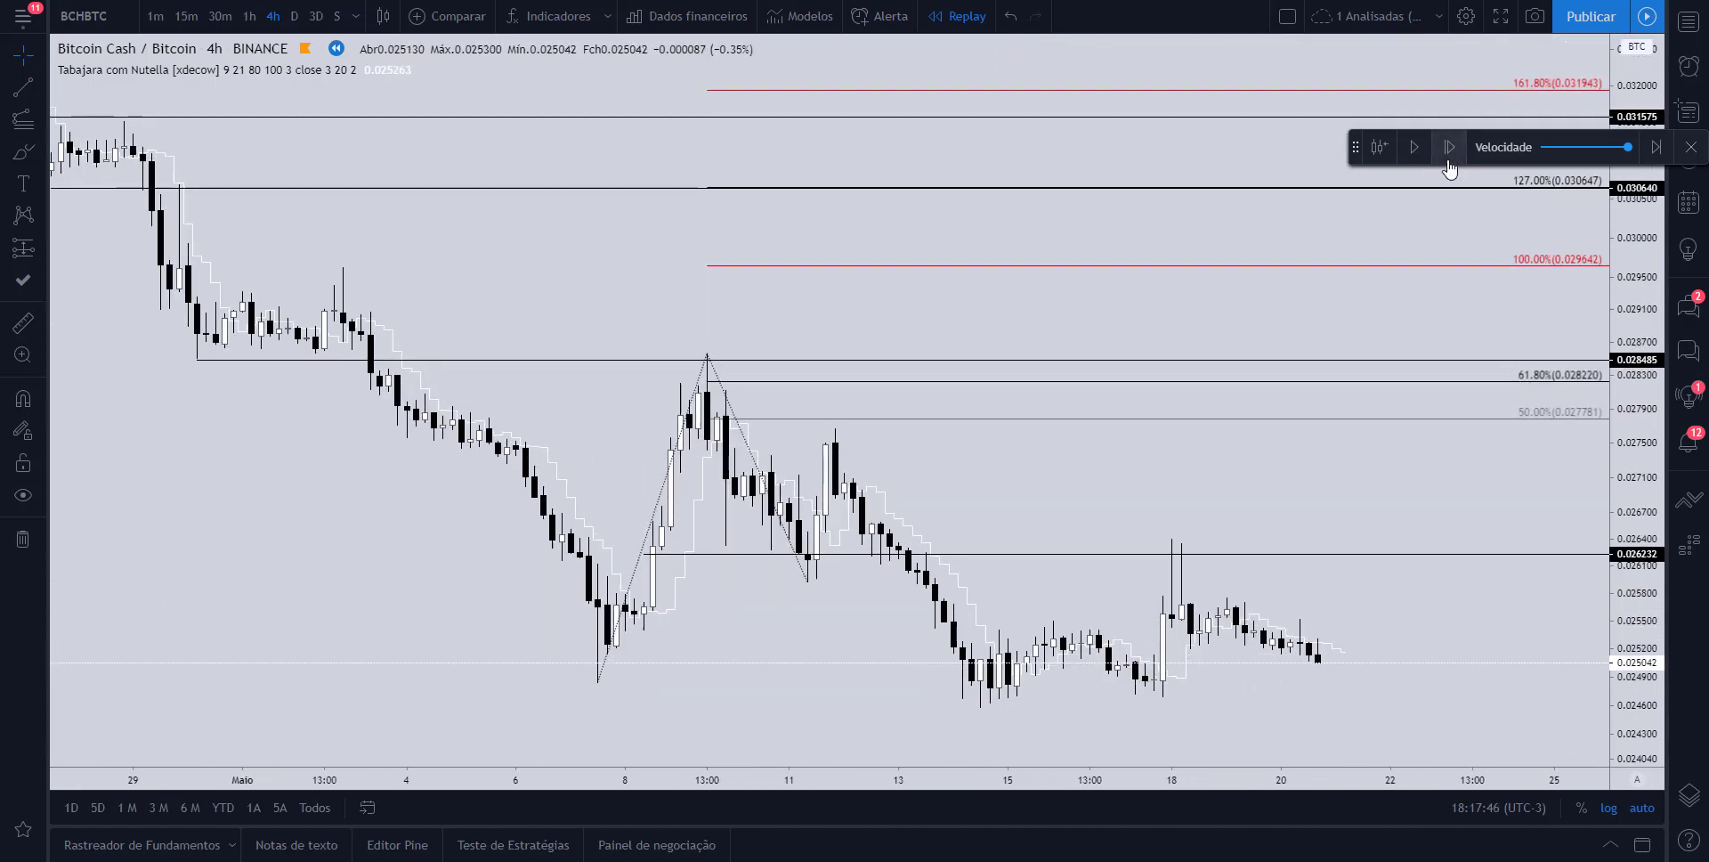
{"action": "left_click", "coordinate": [1448, 161]}
{"action": "left_click", "coordinate": [1448, 161]}
{"action": "scroll", "coordinate": [1156, 531], "scroll_direction": "down", "scroll_amount": 2}
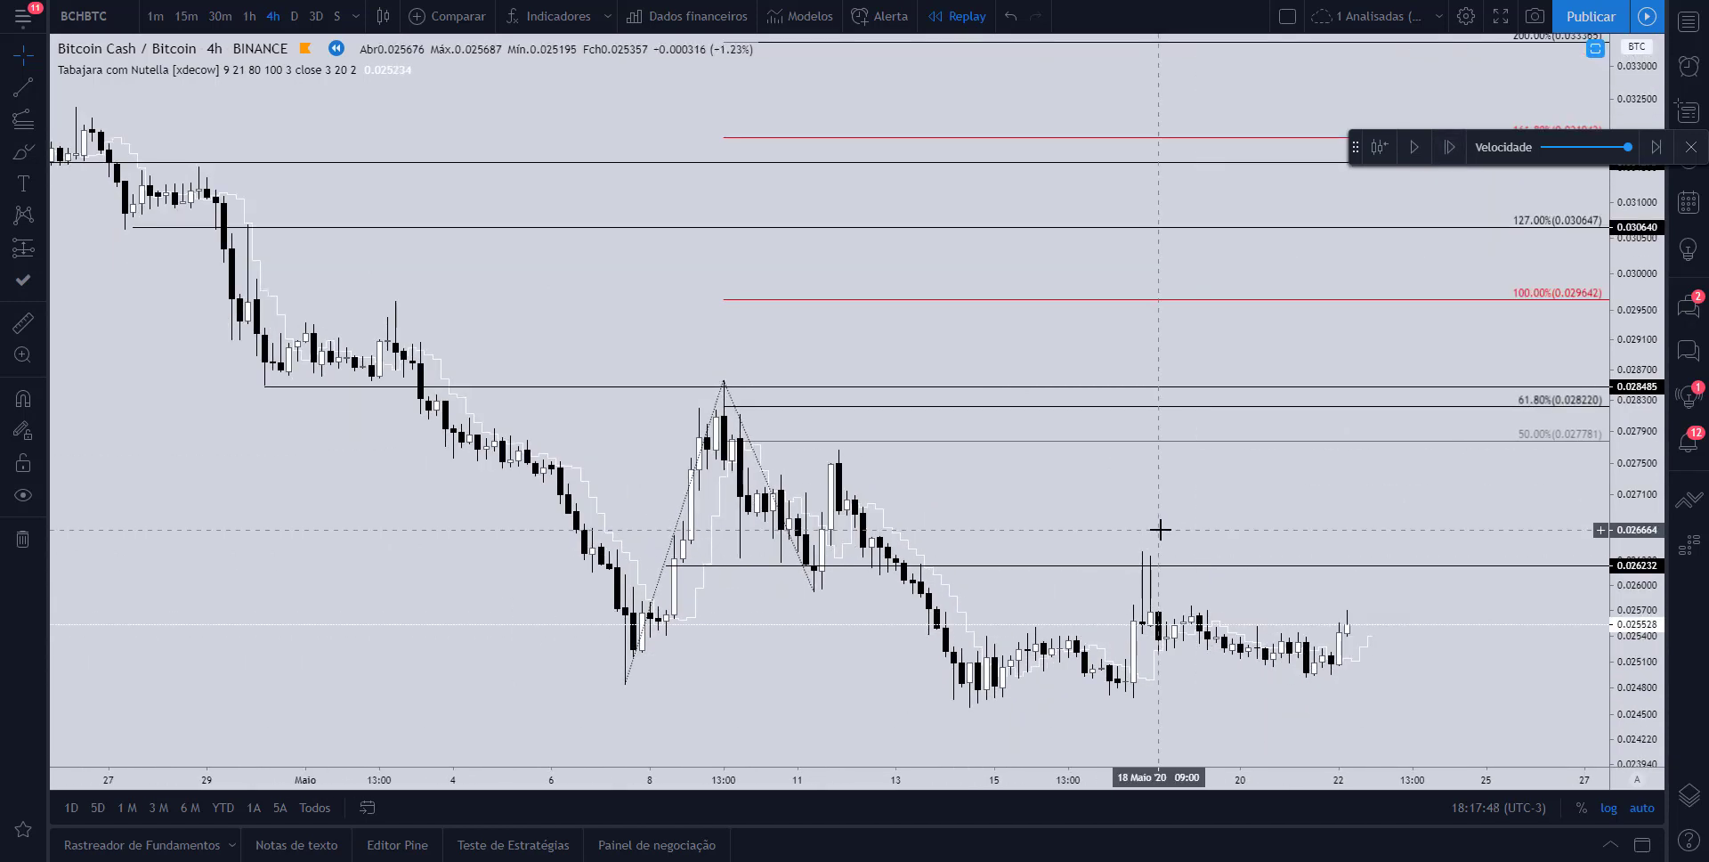
{"action": "left_click_drag", "start_coordinate": [1089, 536], "coordinate": [1139, 535]}
{"action": "scroll", "coordinate": [1138, 535], "scroll_direction": "down", "scroll_amount": 1}
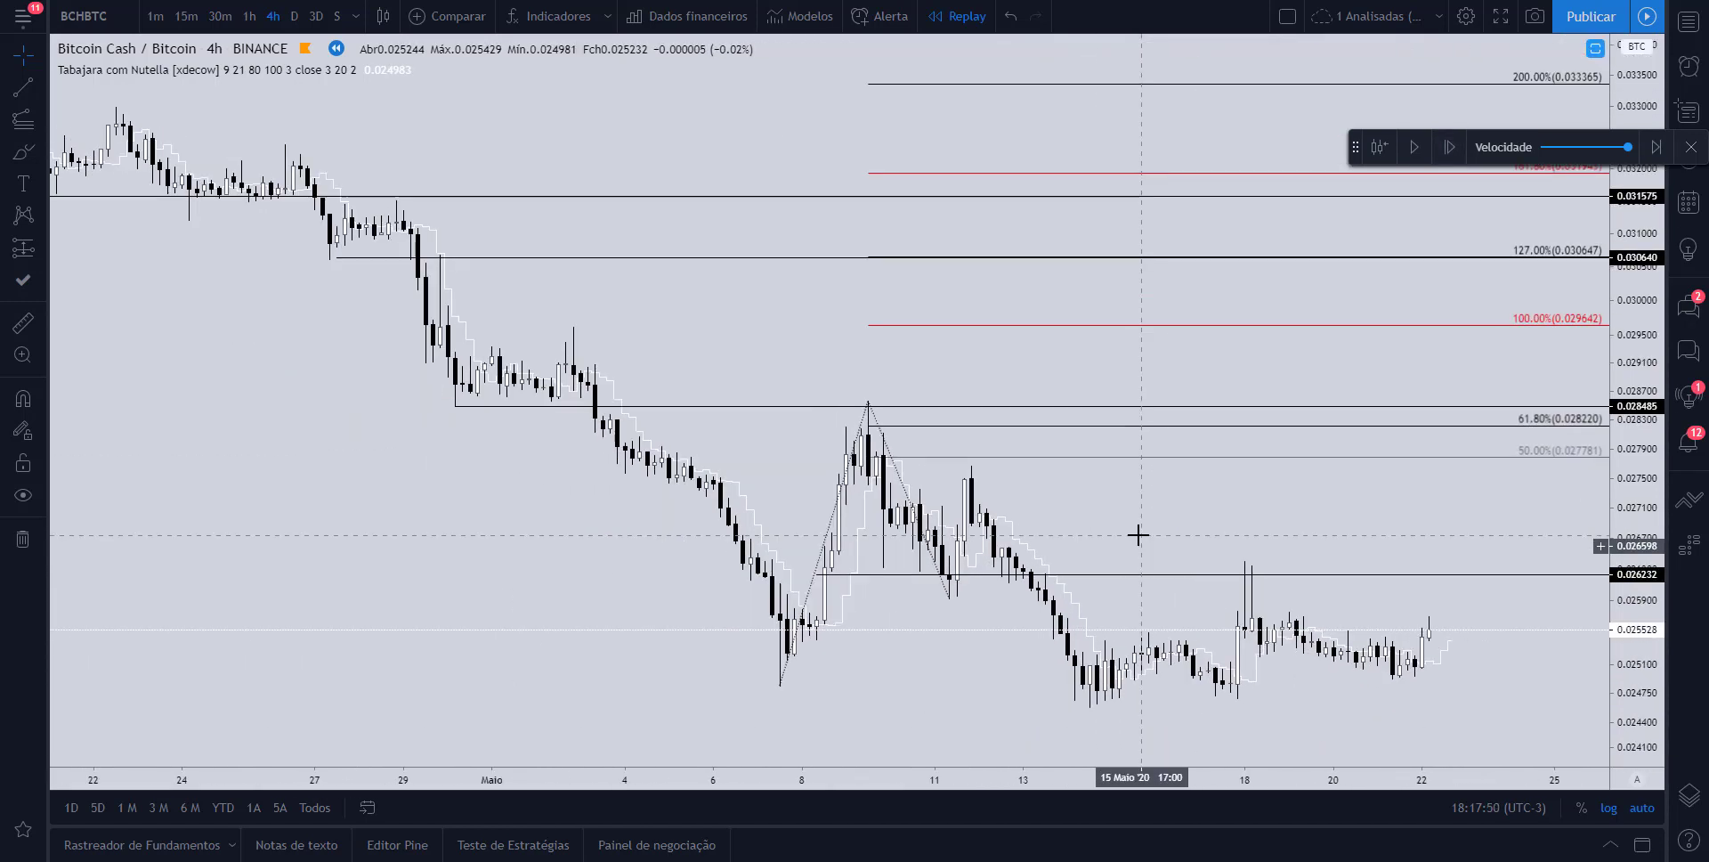
{"action": "scroll", "coordinate": [1011, 481], "scroll_direction": "up", "scroll_amount": 3}
{"action": "scroll", "coordinate": [943, 482], "scroll_direction": "left", "scroll_amount": 2}
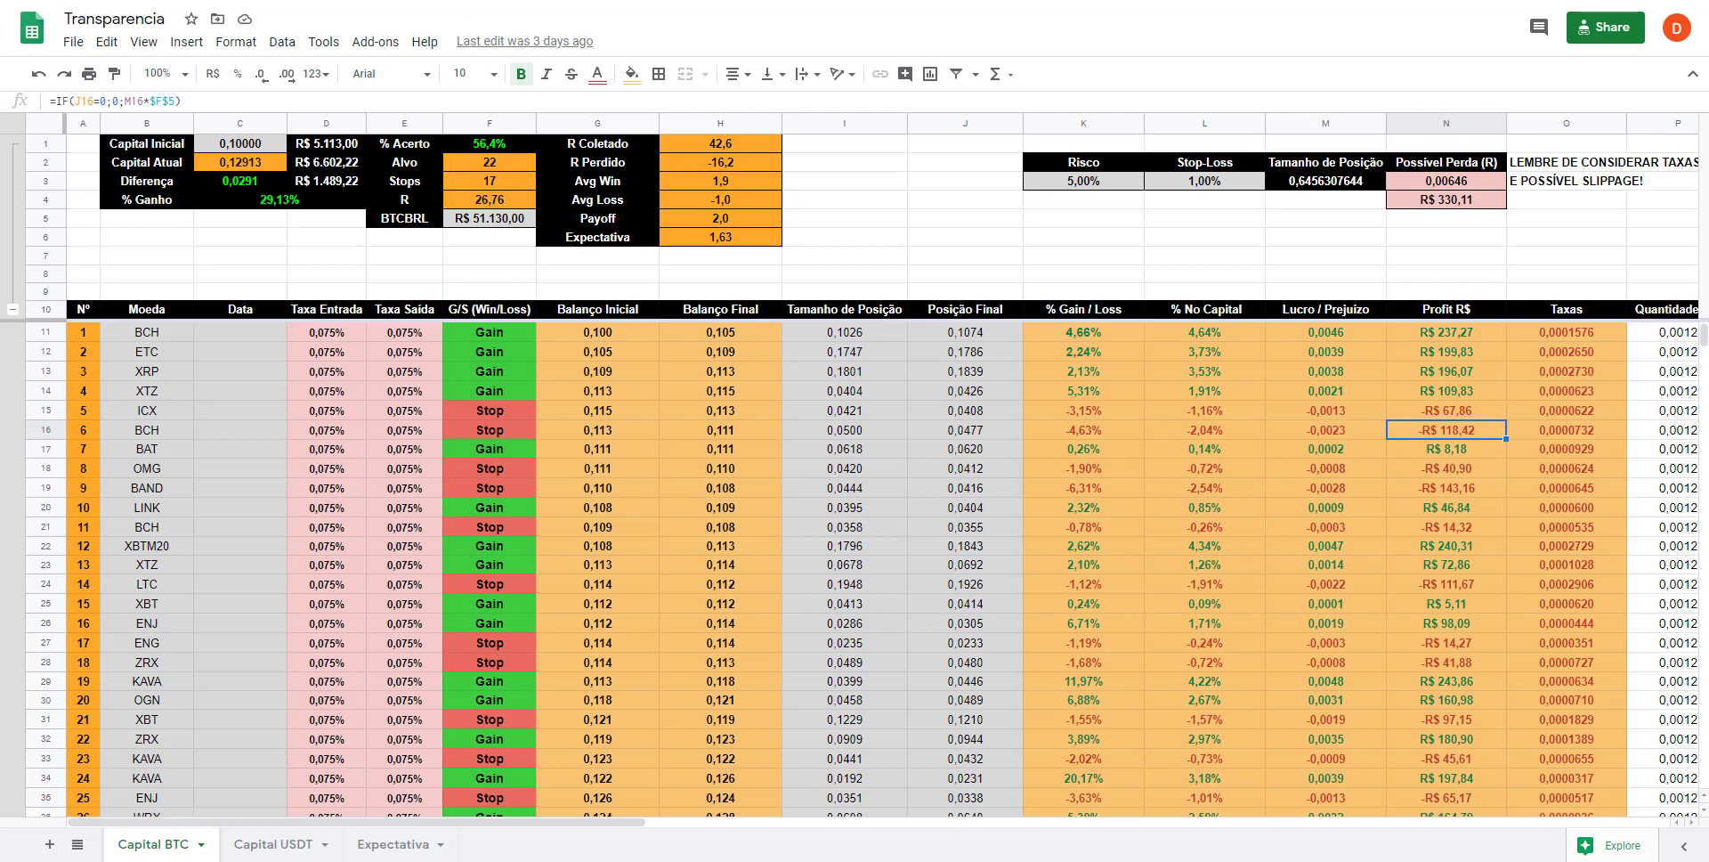
Switch from the spreadsheet back to the BCHBTC chart in TradingView
{"action": "key", "text": "alt+Tab"}
{"action": "left_click_drag", "start_coordinate": [920, 457], "coordinate": [743, 436]}
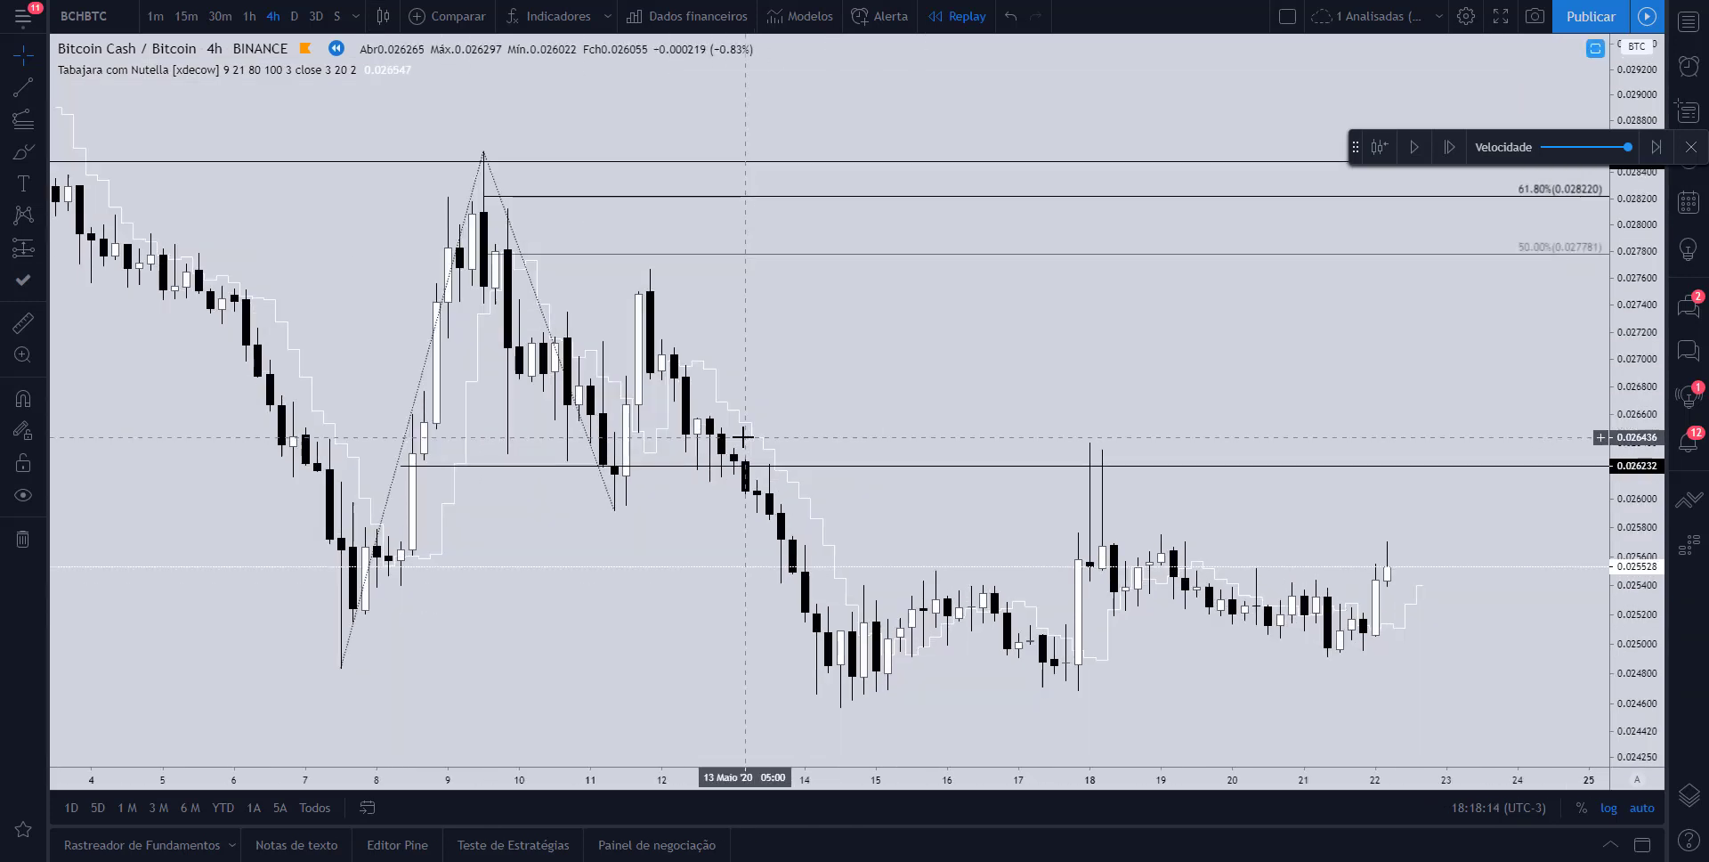
{"action": "left_click", "coordinate": [23, 118]}
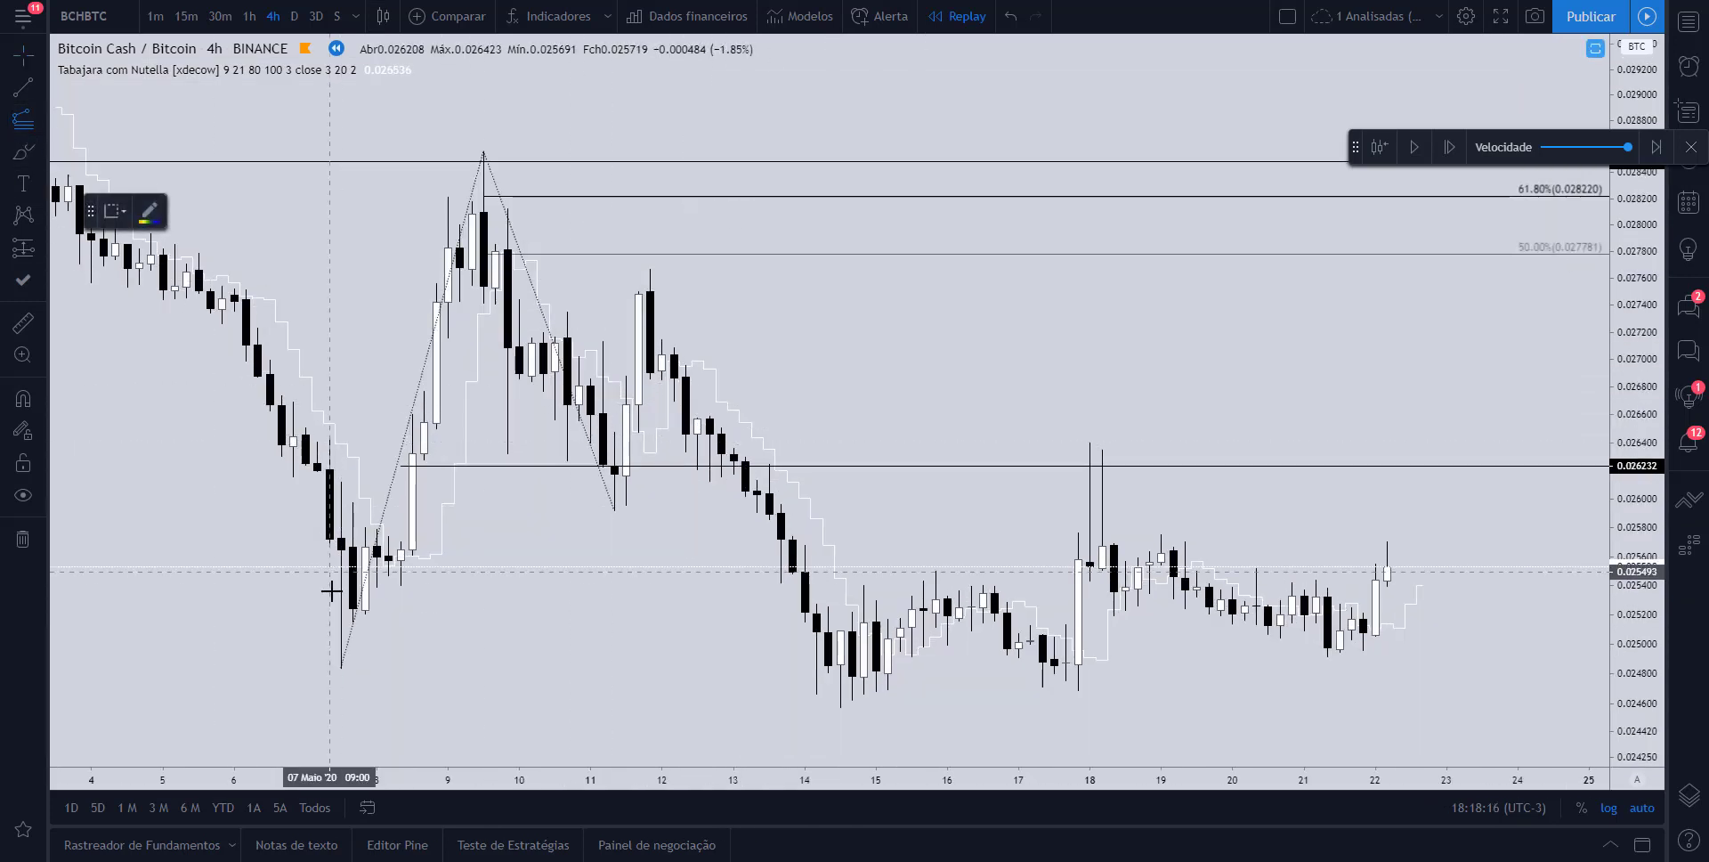
{"action": "left_click", "coordinate": [341, 667]}
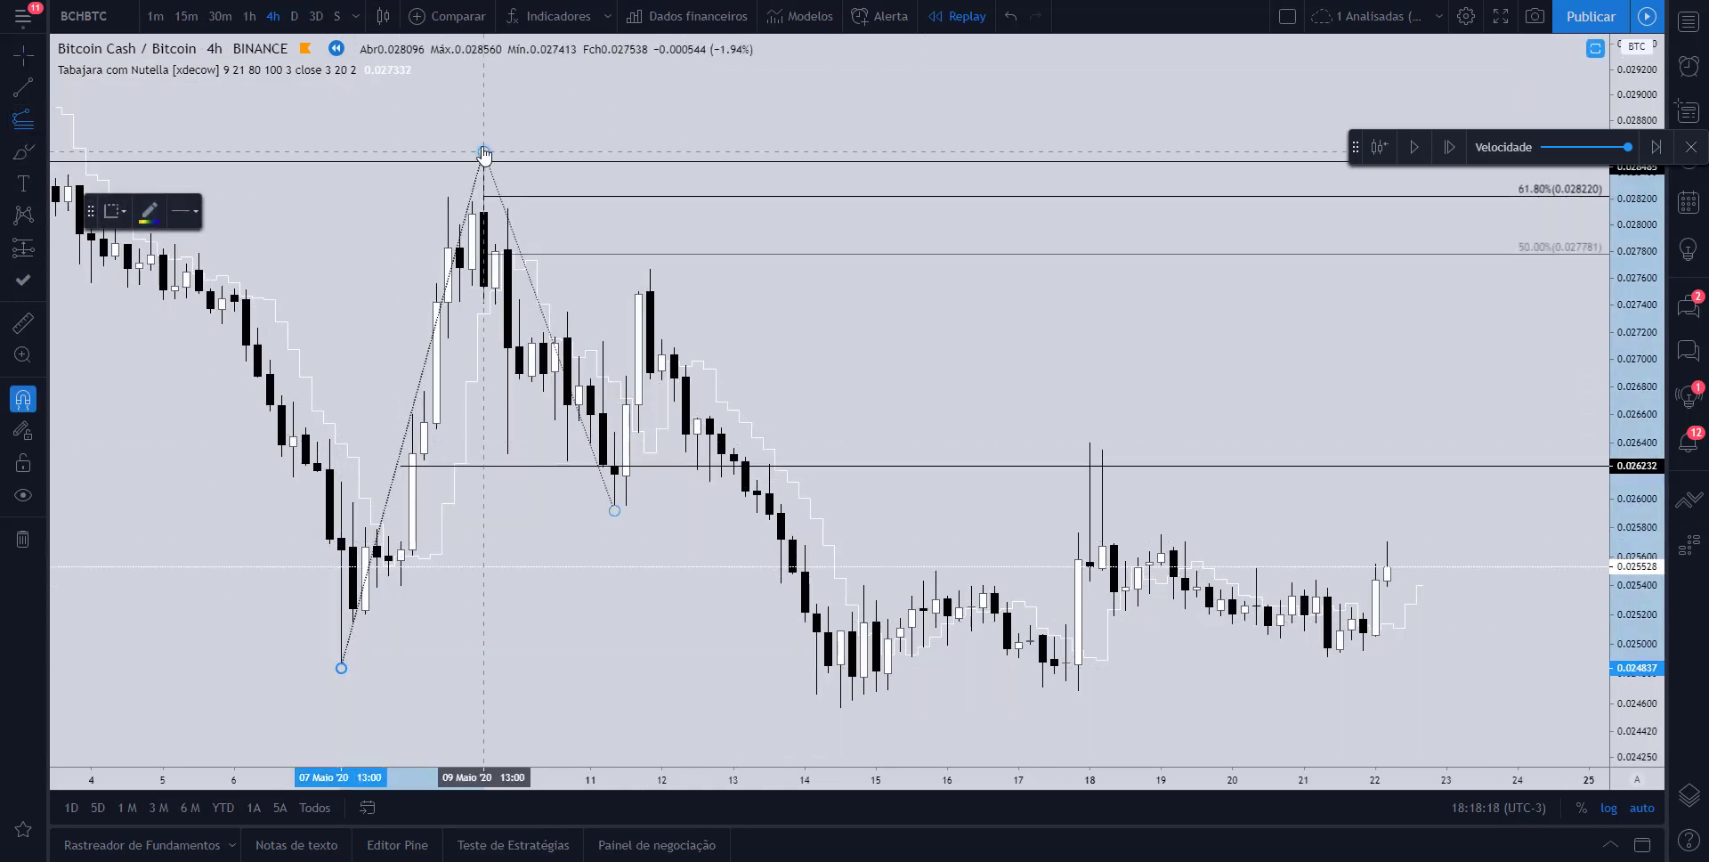
{"action": "key", "text": "Escape"}
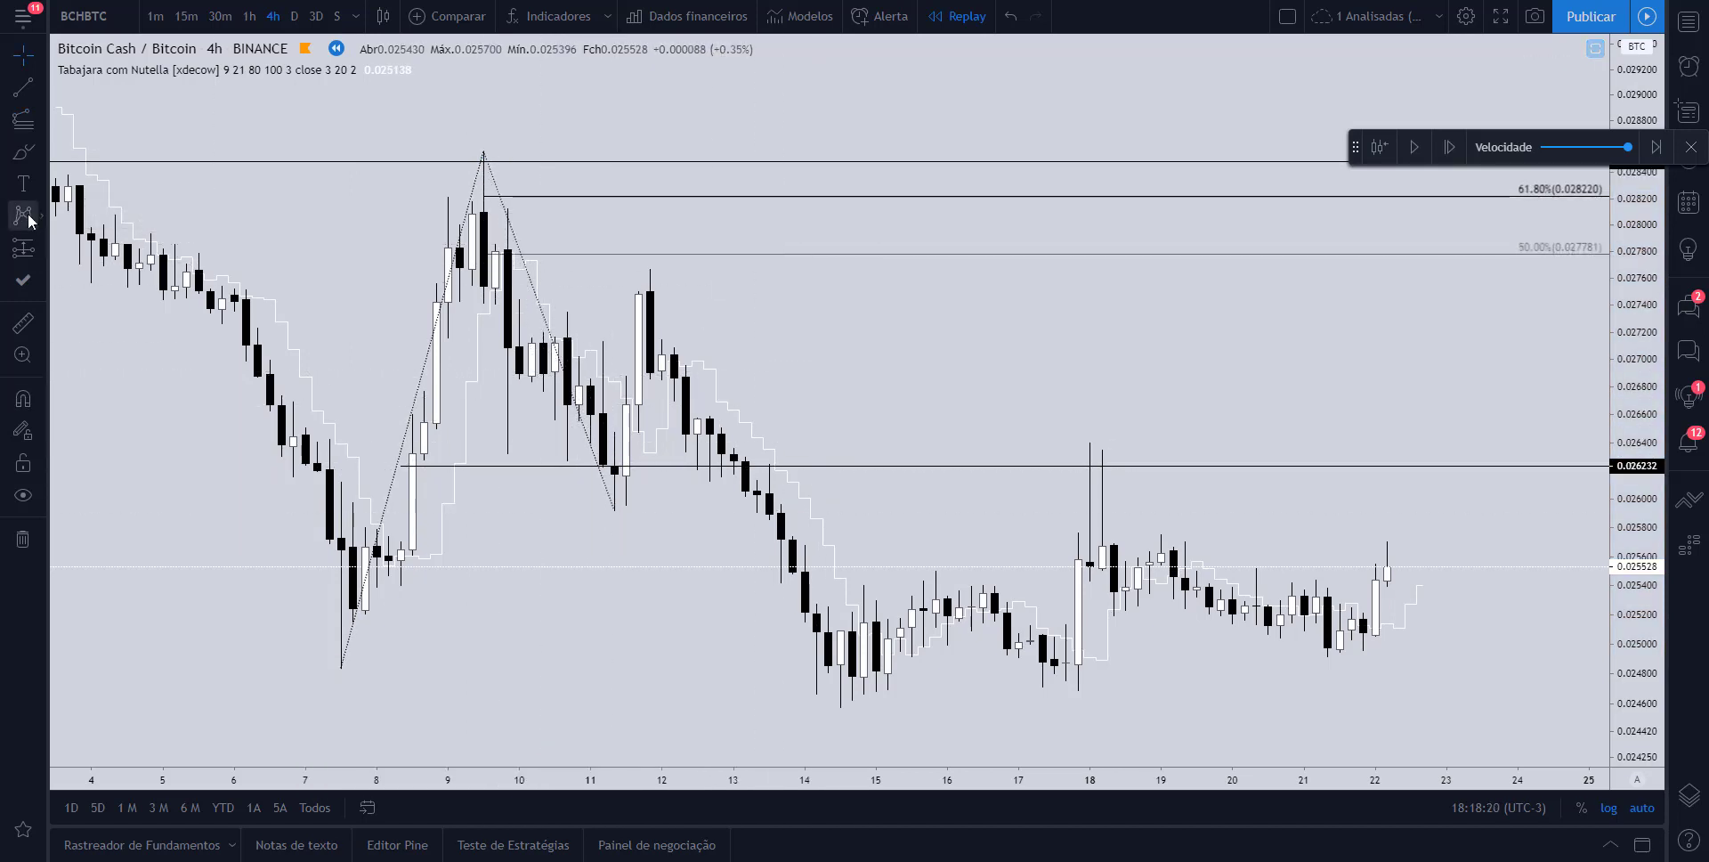
Place a long position on the 11 May candle with entry 0.027482, stop 0.025919 and target at the 161.8% Fibonacci extension level
{"action": "left_click", "coordinate": [24, 248]}
{"action": "left_click", "coordinate": [638, 294]}
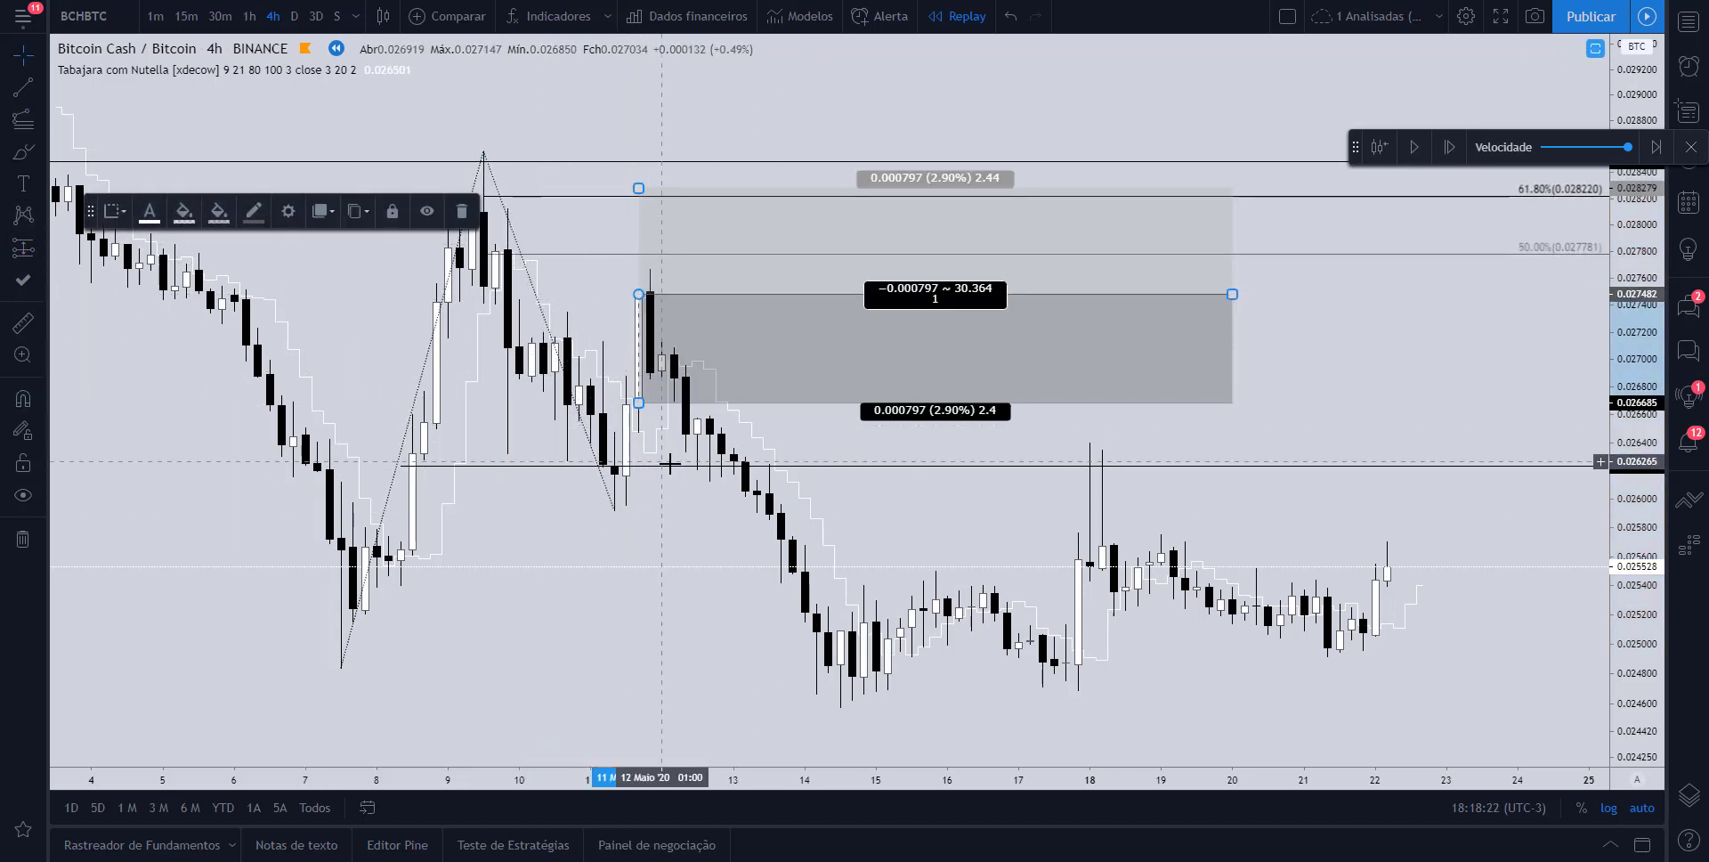
{"action": "left_click_drag", "start_coordinate": [638, 402], "coordinate": [615, 580]}
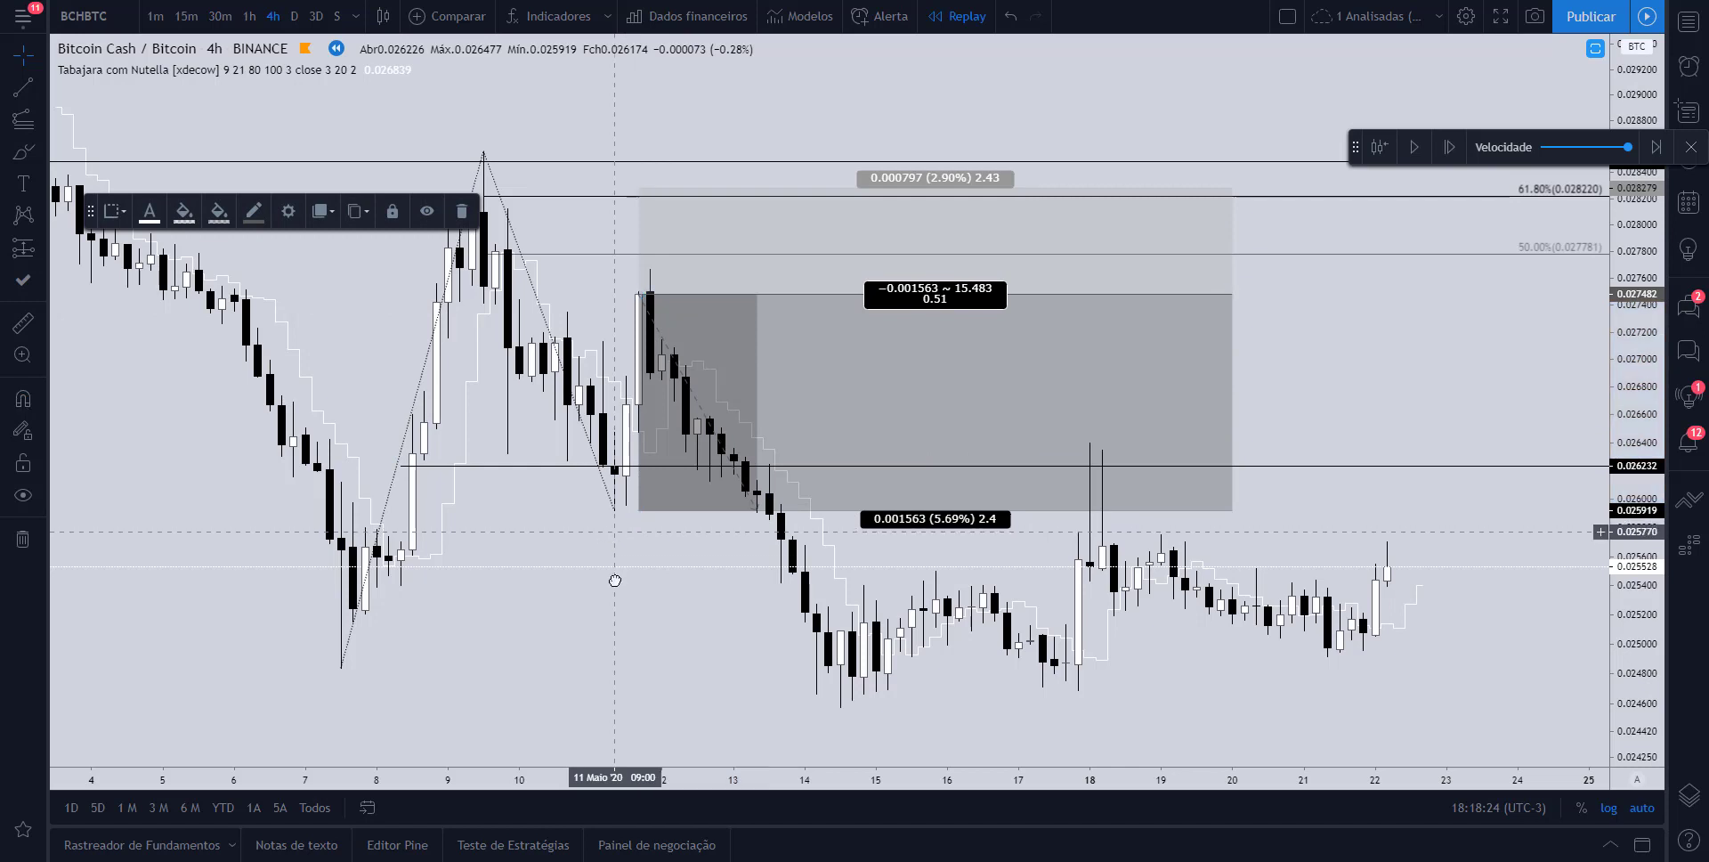
{"action": "scroll", "coordinate": [660, 629], "scroll_direction": "down", "scroll_amount": 5}
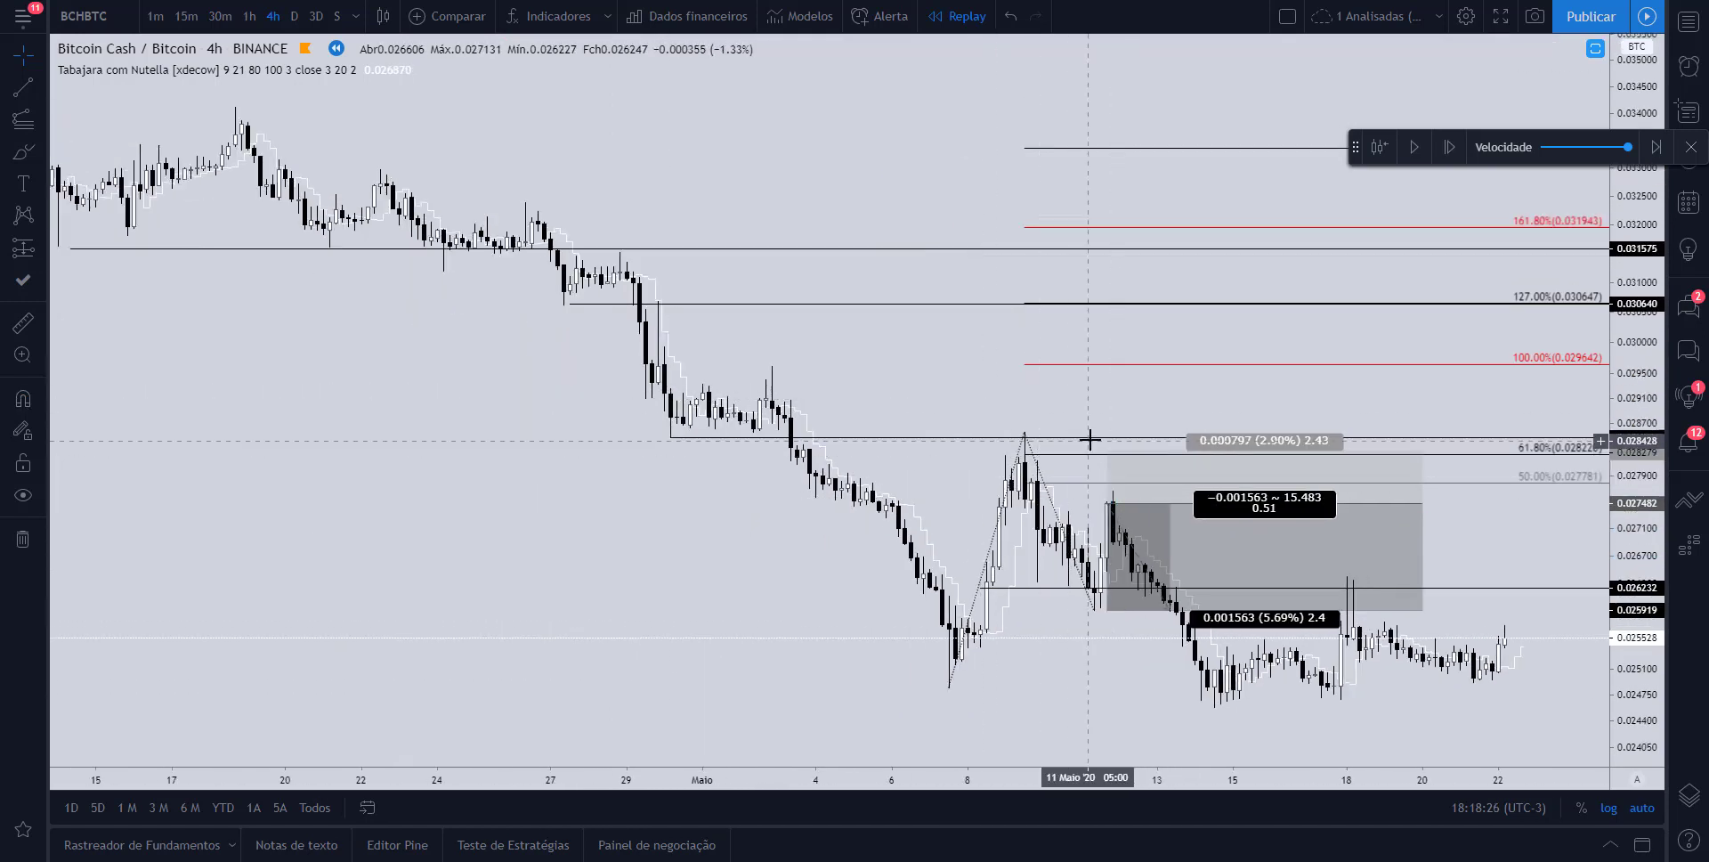
{"action": "left_click_drag", "start_coordinate": [1109, 454], "coordinate": [1144, 226]}
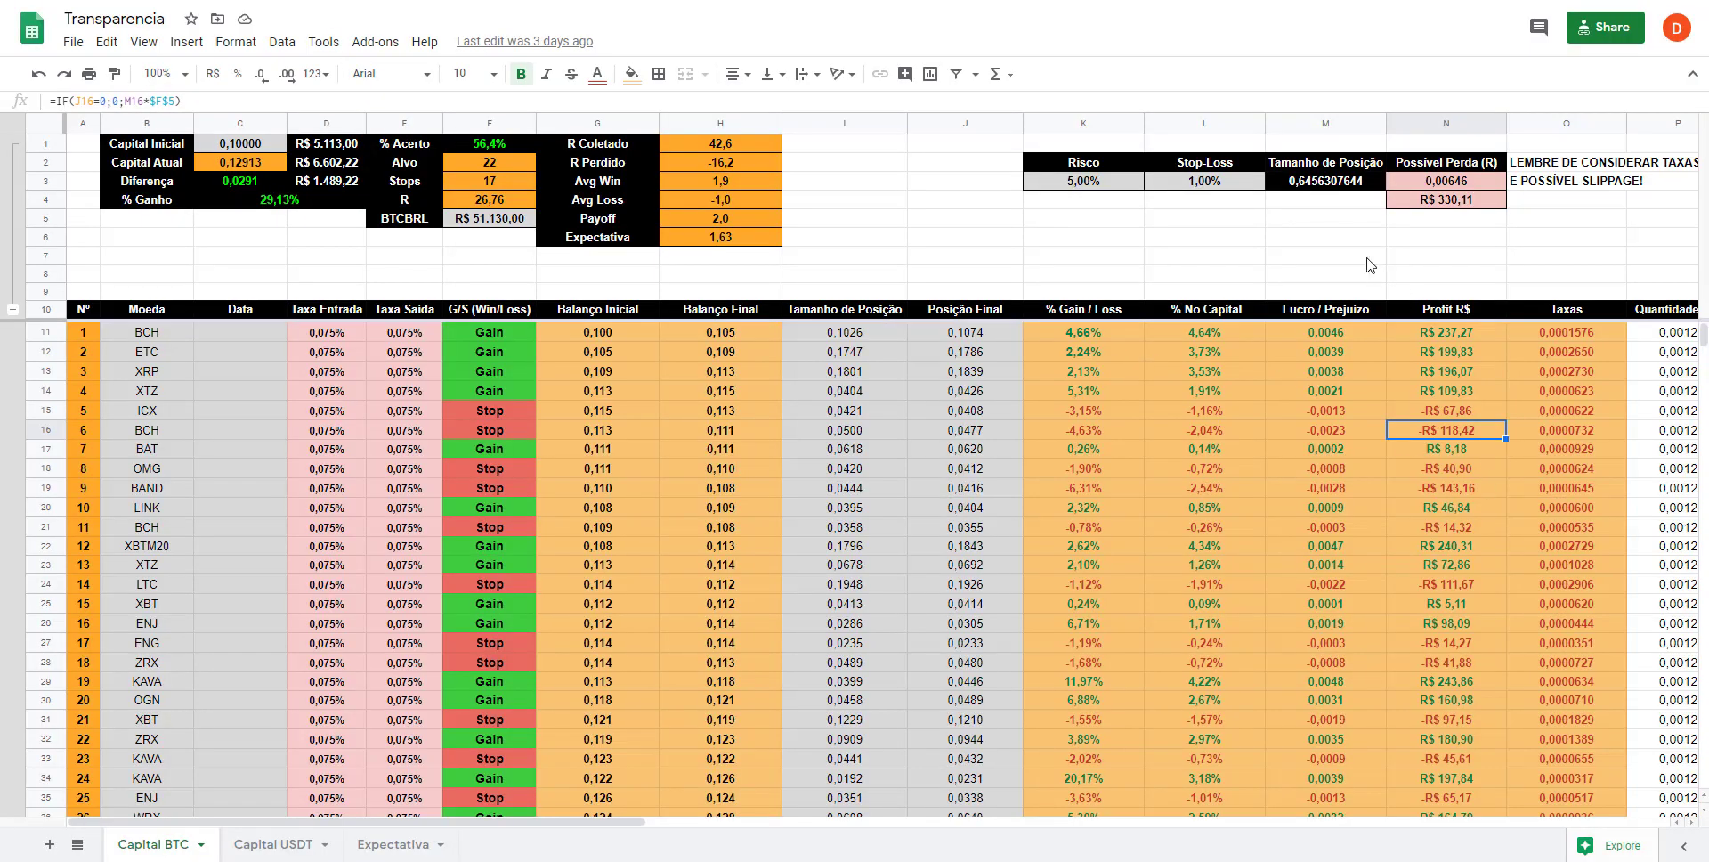
Switch to the Transparencia spreadsheet and enter the formula =118*2,87 in cell M7
{"action": "left_click", "coordinate": [1367, 258]}
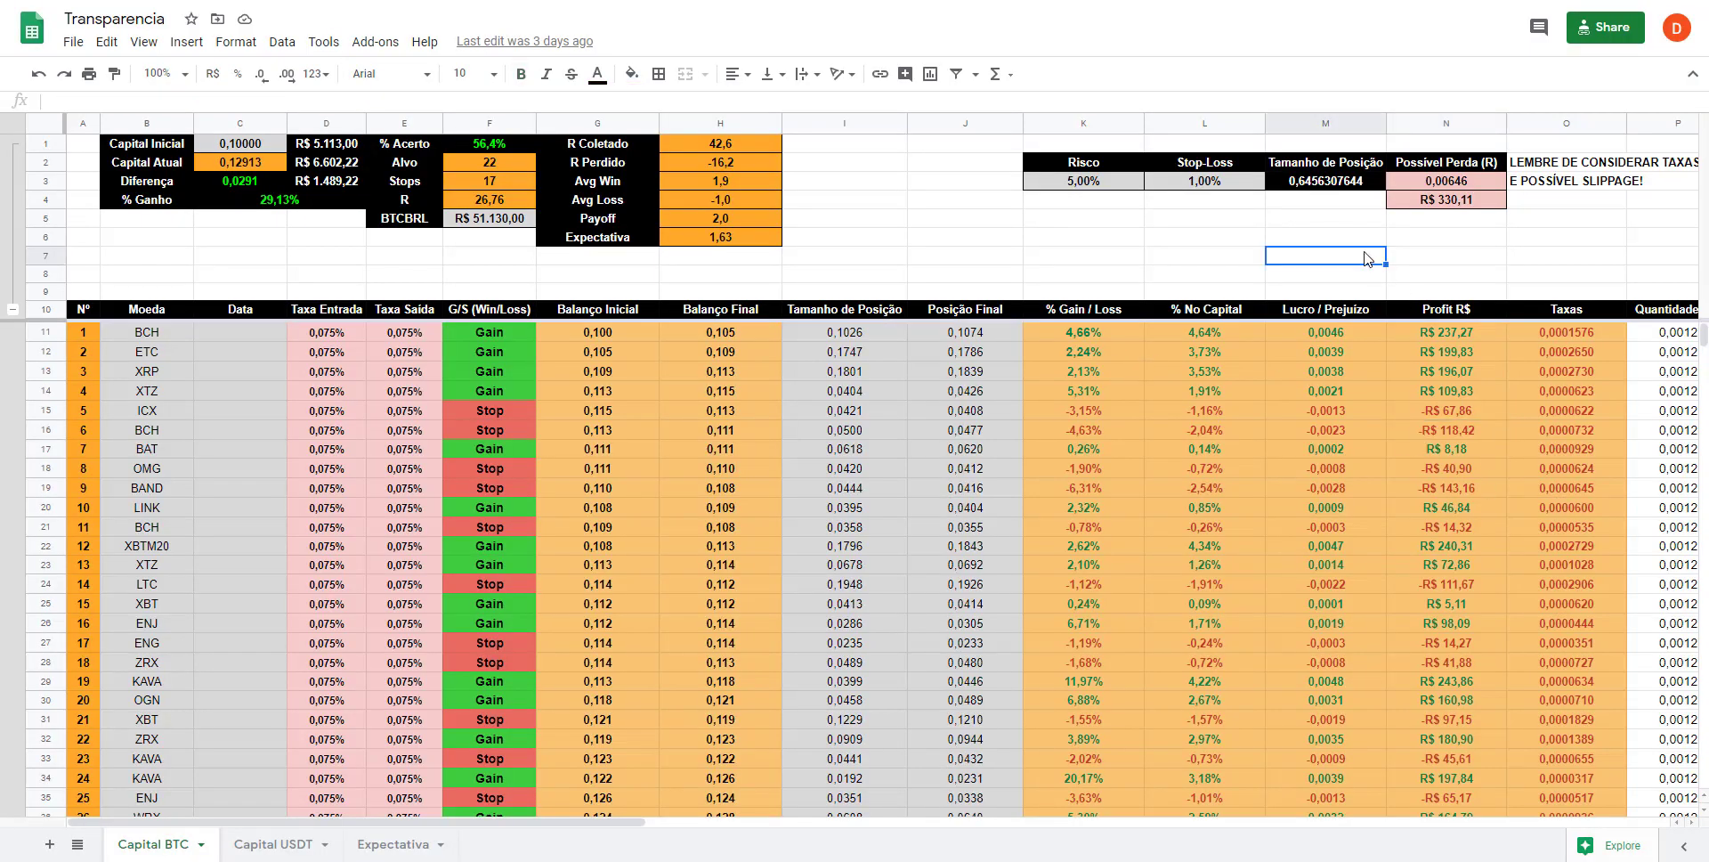
{"action": "type", "text": "=118*"}
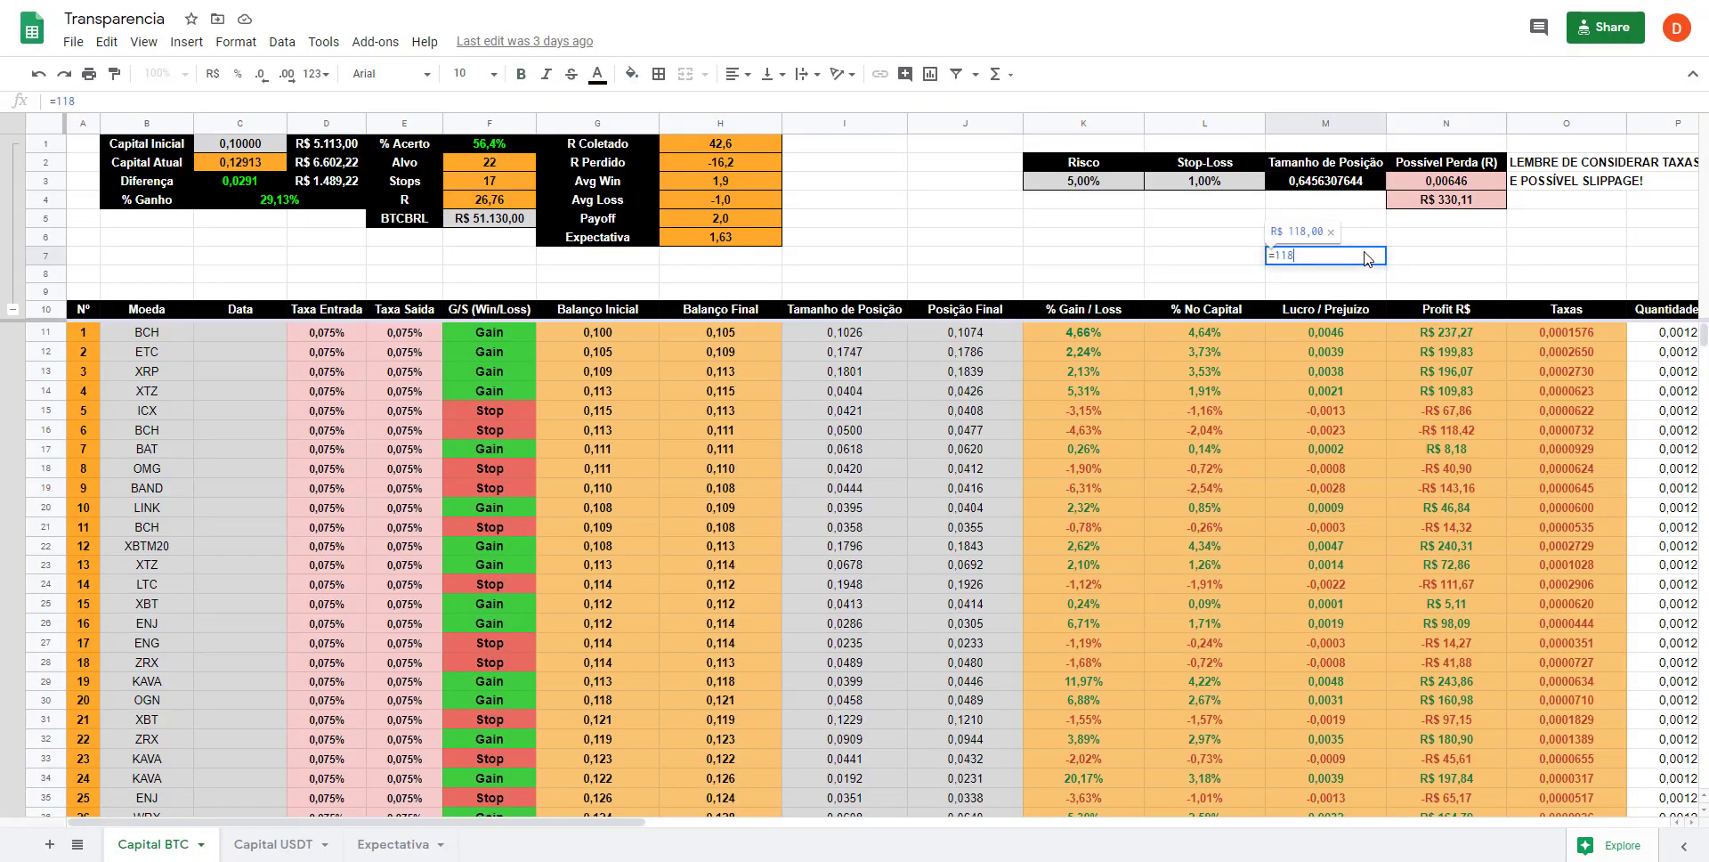
{"action": "type", "text": "M"}
{"action": "key", "text": "Escape"}
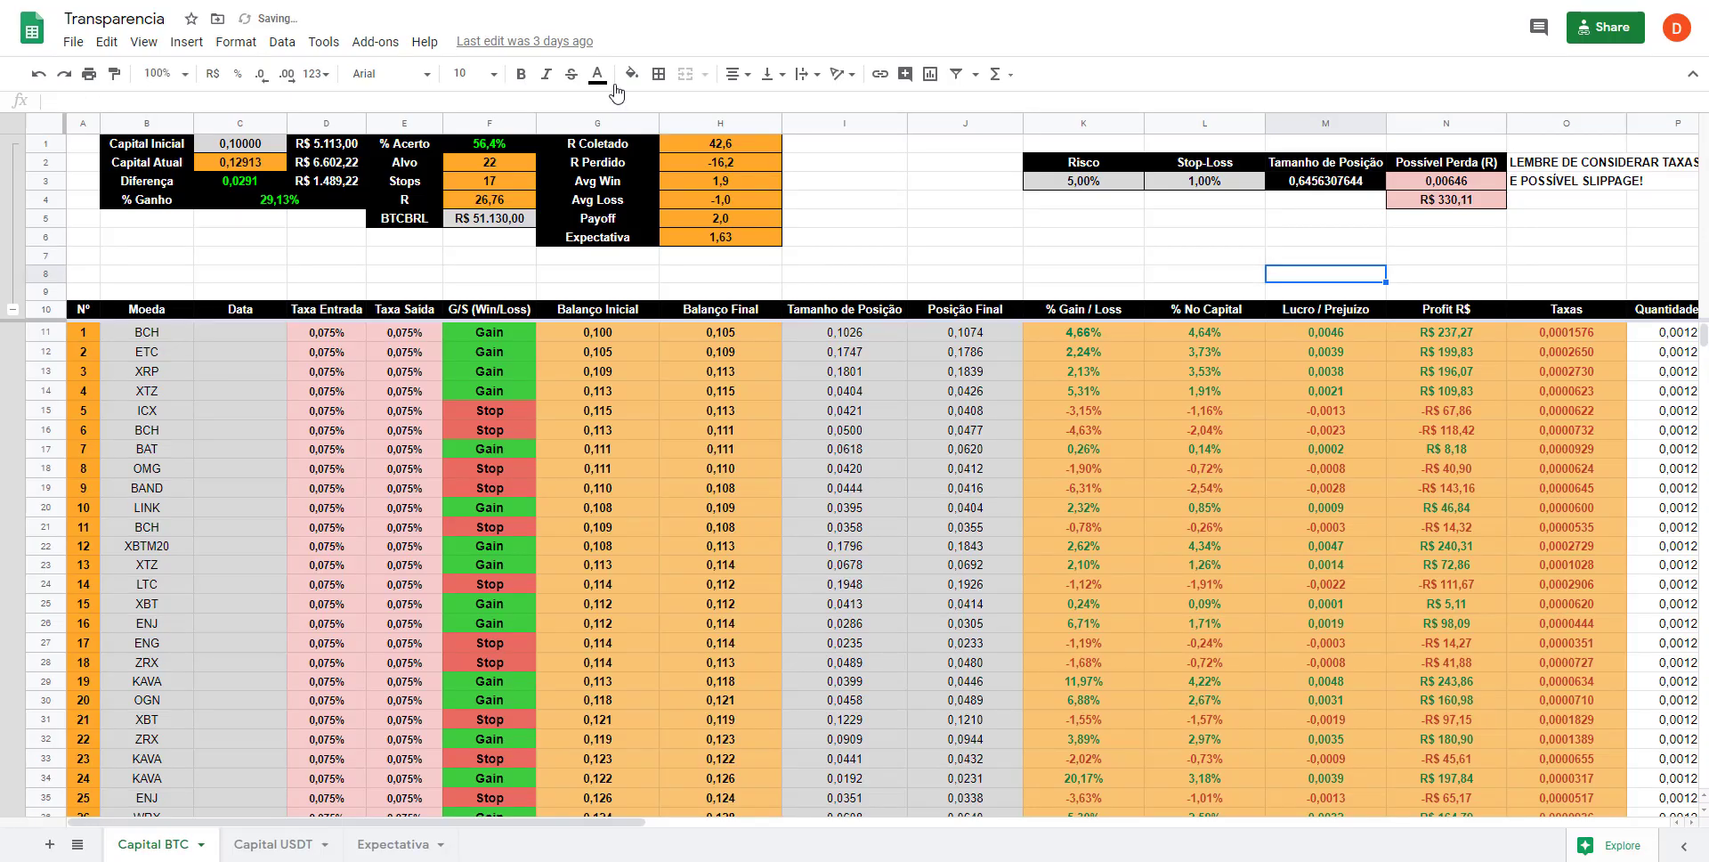
{"action": "left_click", "coordinate": [1038, 216]}
{"action": "left_click", "coordinate": [1291, 258]}
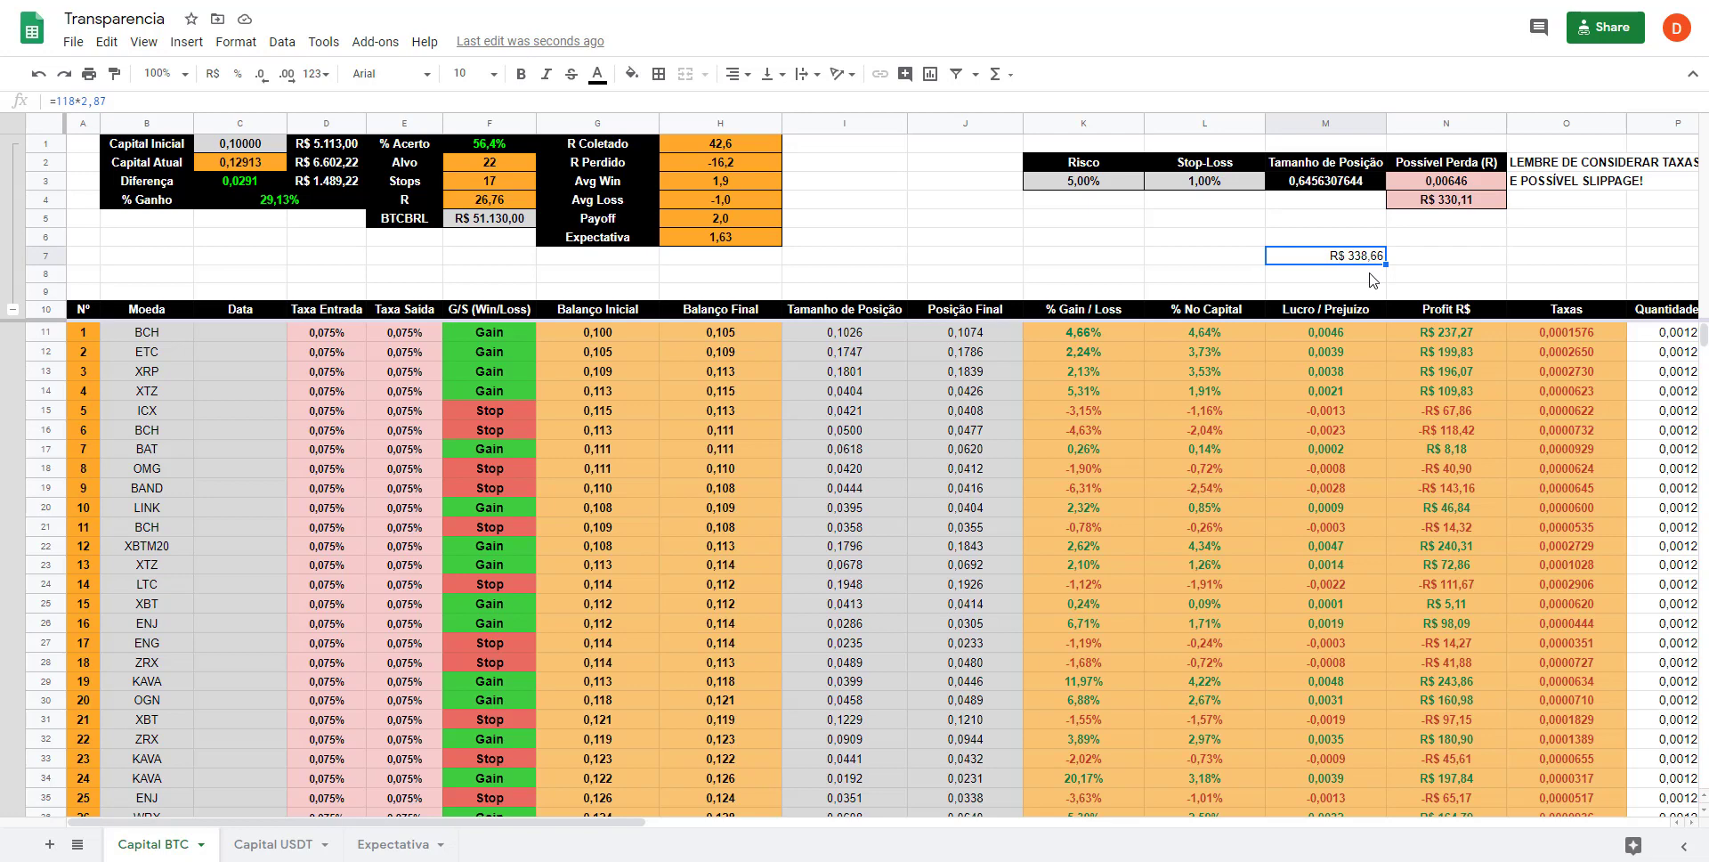
Compare the potential profit in cell M7 with the Profit R$ values of BCH trades 6 and 1
{"action": "left_click", "coordinate": [1459, 430]}
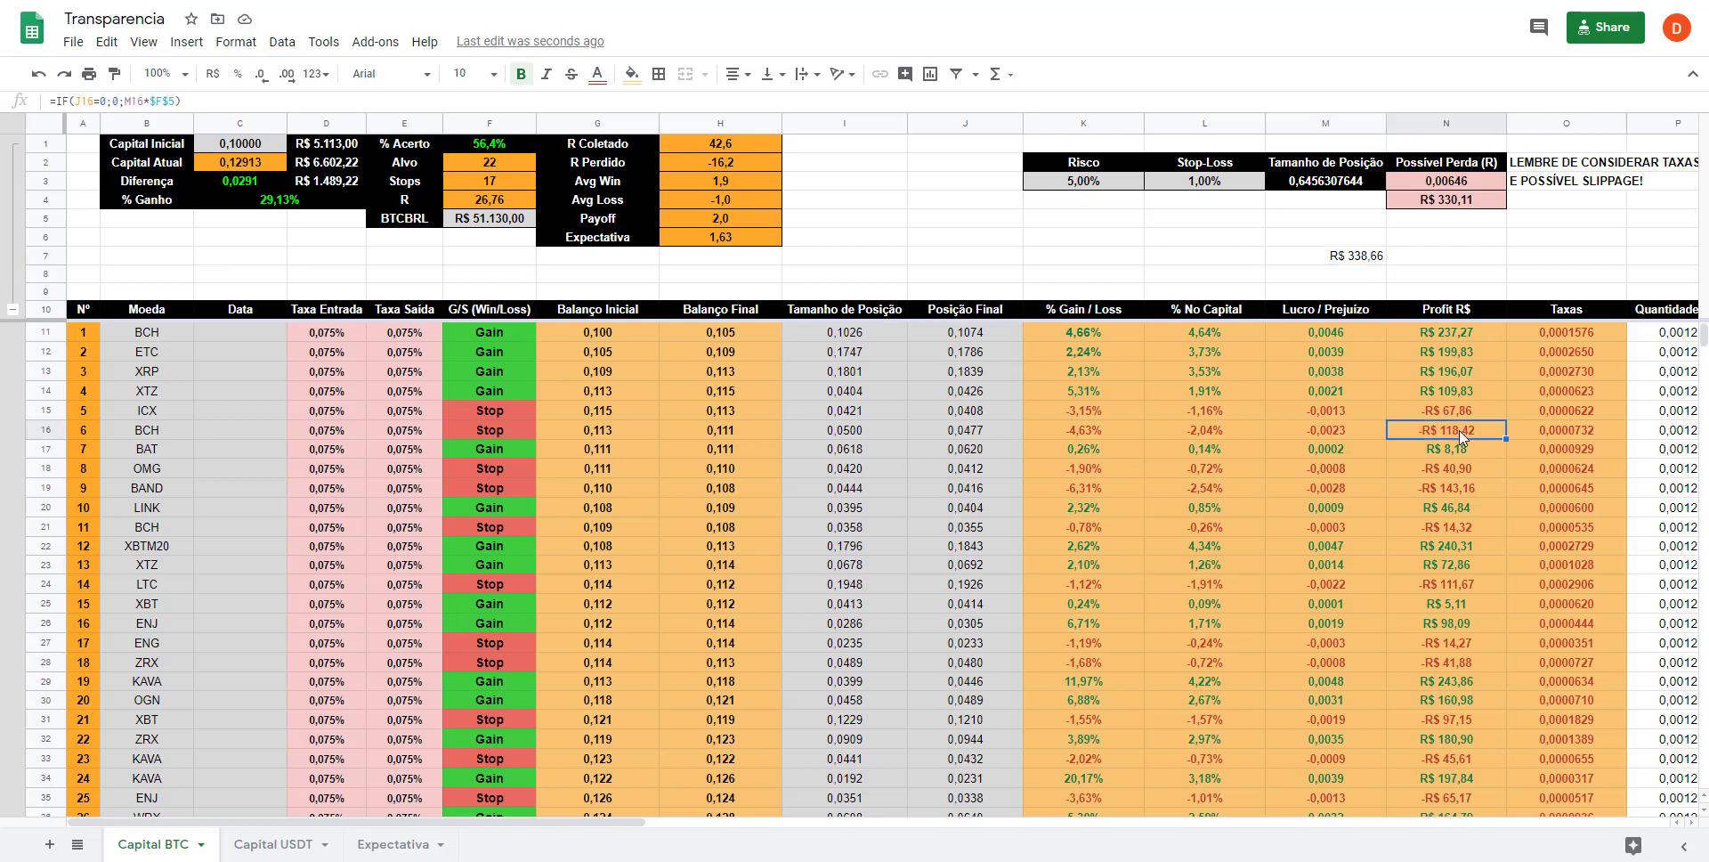
{"action": "left_click", "coordinate": [1375, 262]}
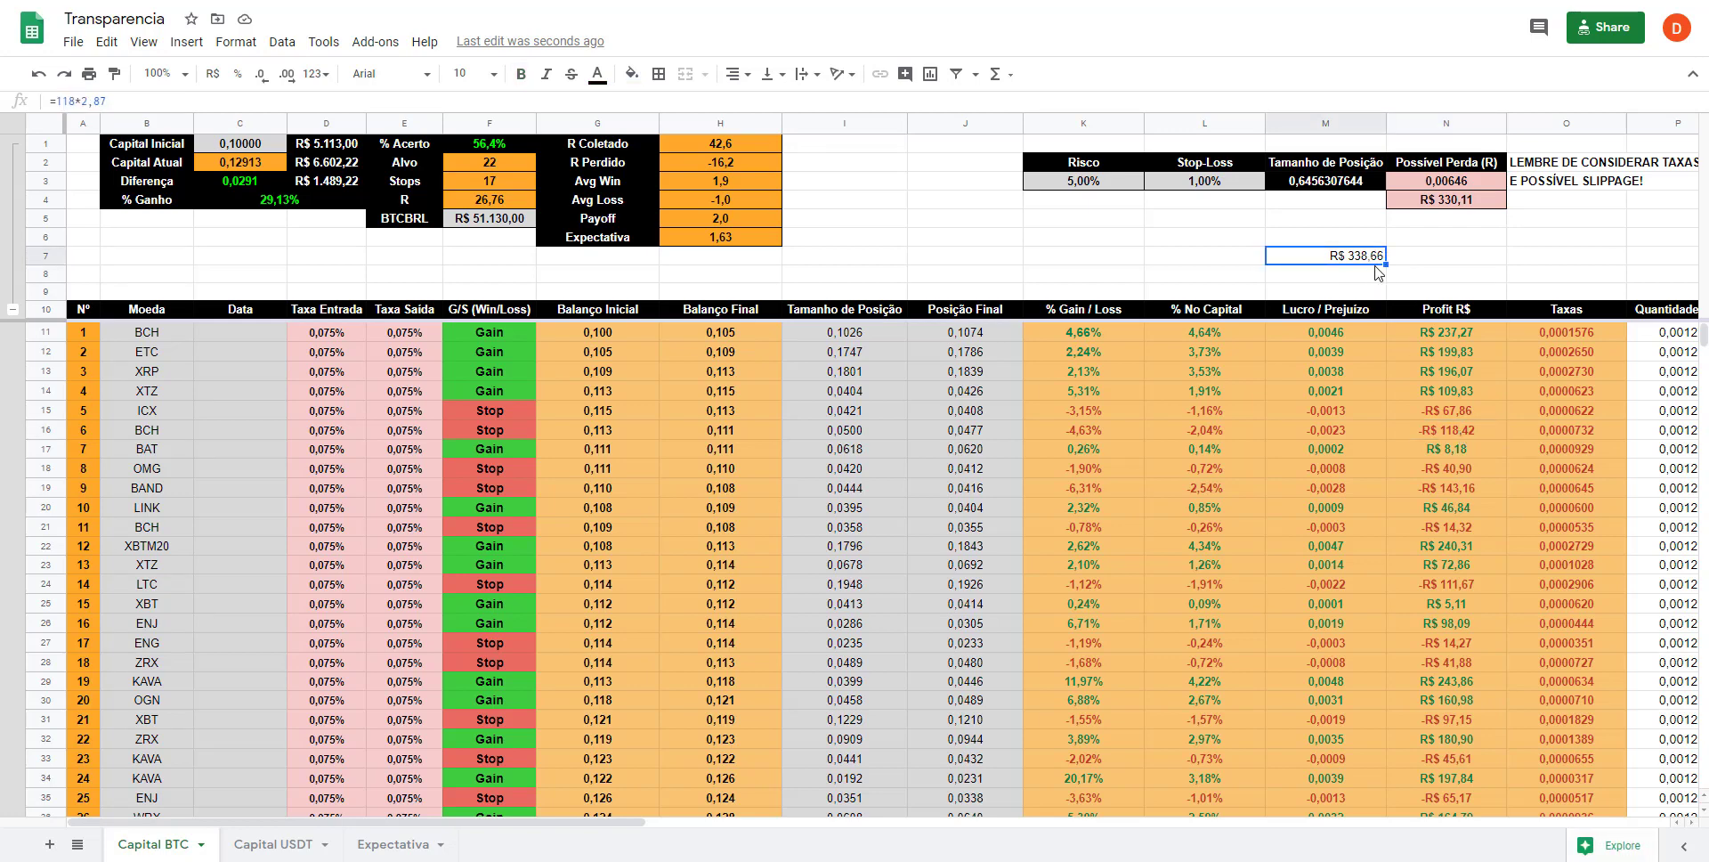
{"action": "left_click", "coordinate": [115, 344]}
{"action": "left_click", "coordinate": [1456, 334]}
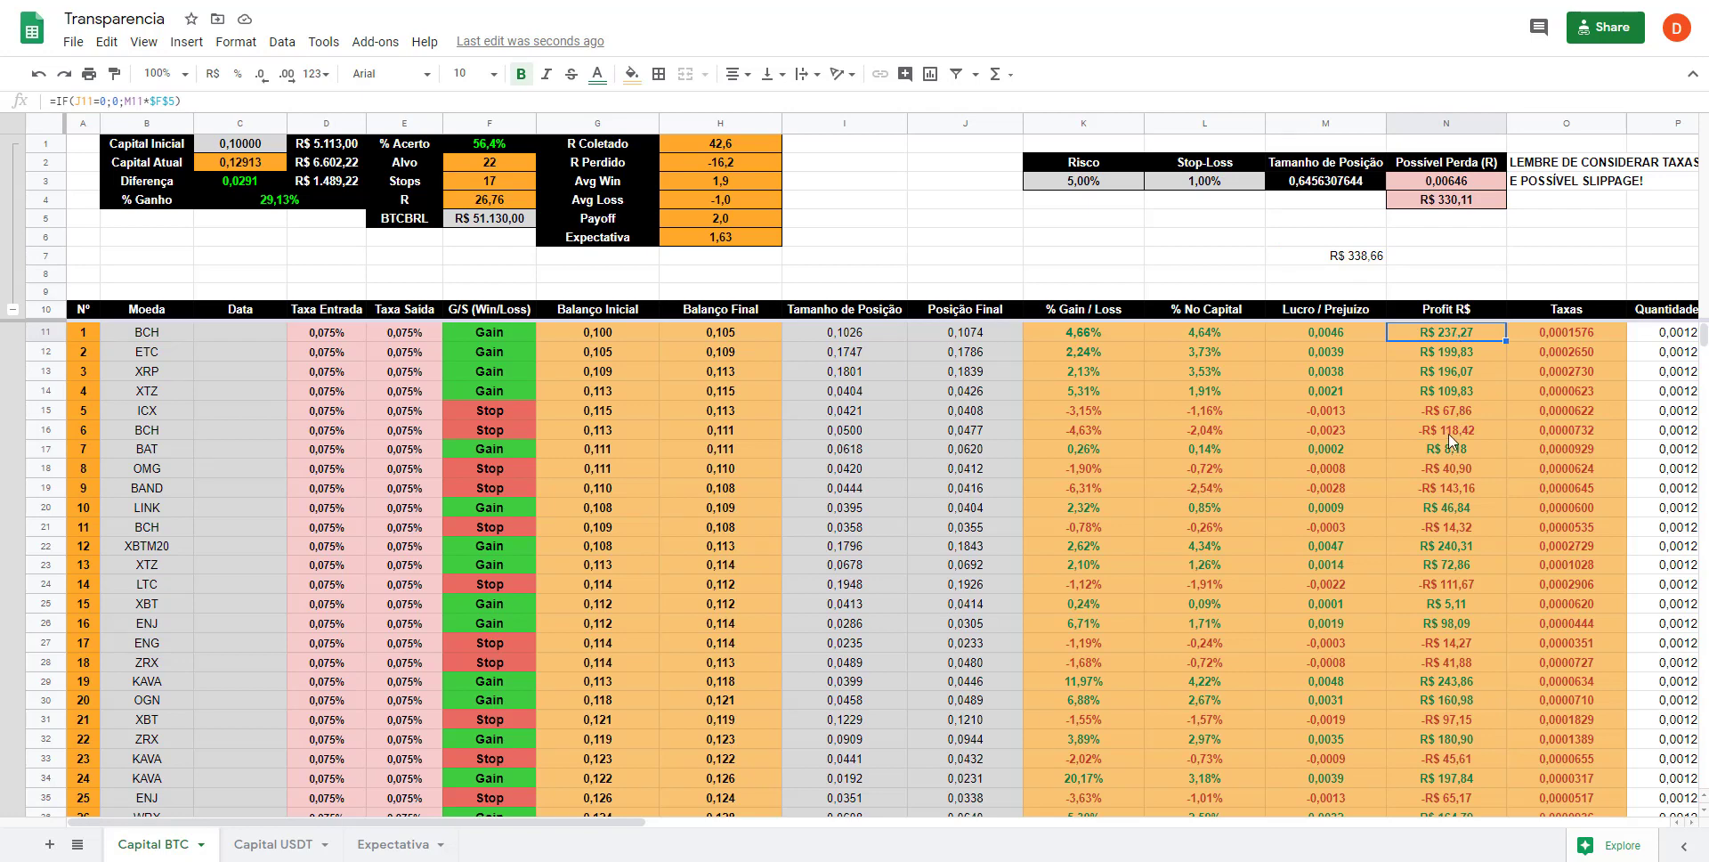
Select the Profit R$ losses of trades 5, 6 and 8 together to check their sum against trade 1's profit
{"action": "left_click_drag", "start_coordinate": [1449, 434], "coordinate": [1446, 414]}
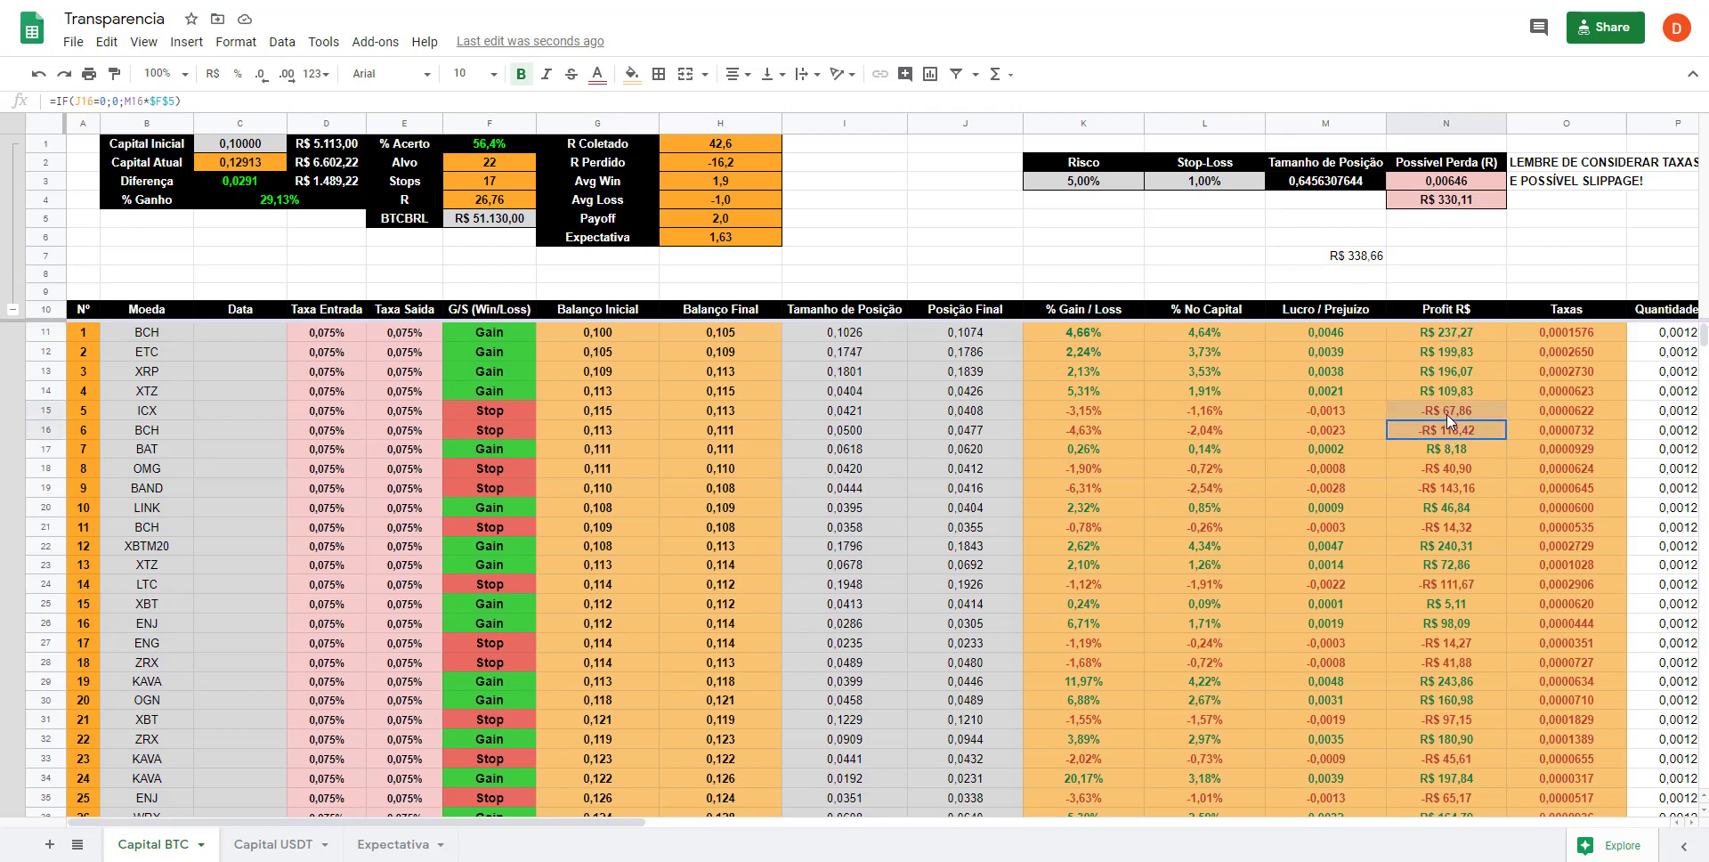
{"action": "left_click", "coordinate": [1471, 465], "text": "ctrl"}
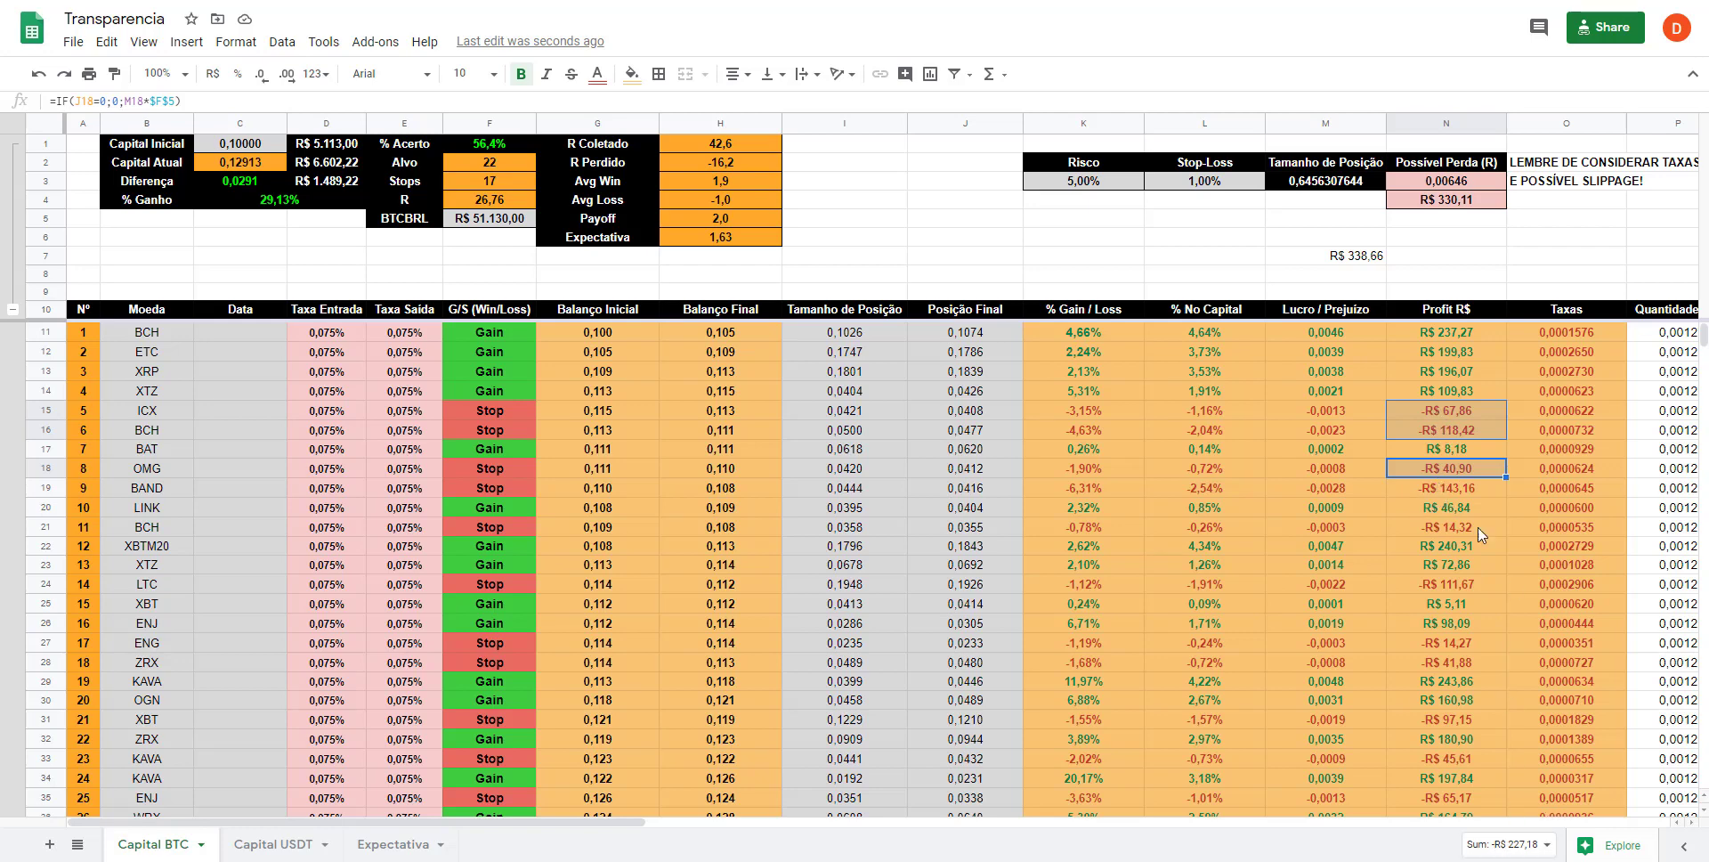
{"action": "left_click", "coordinate": [1460, 325]}
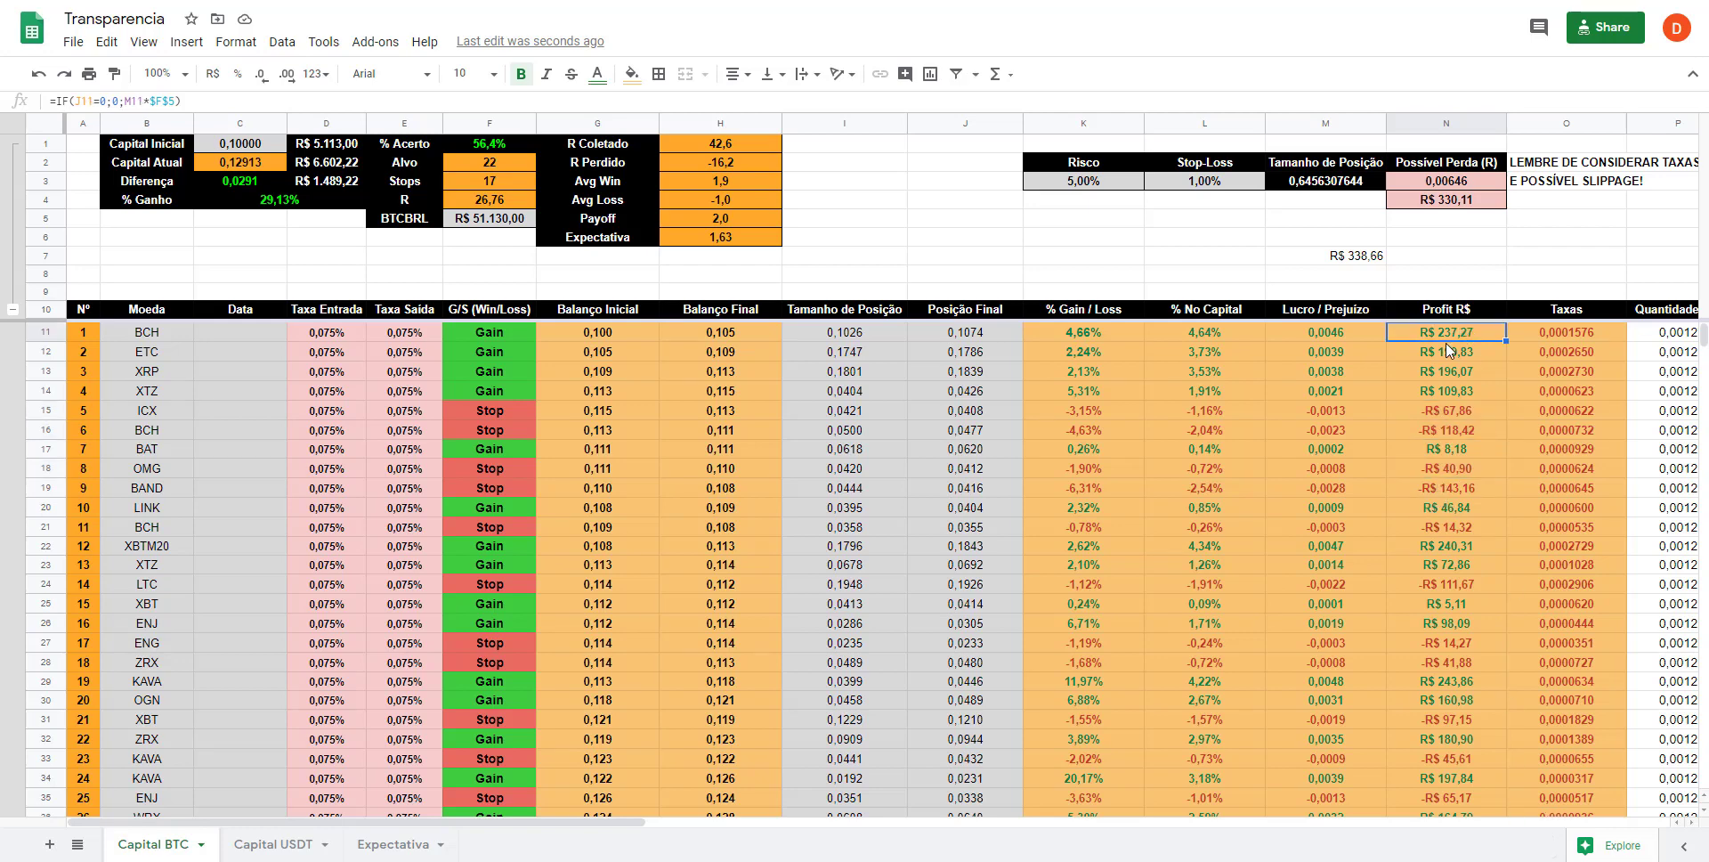